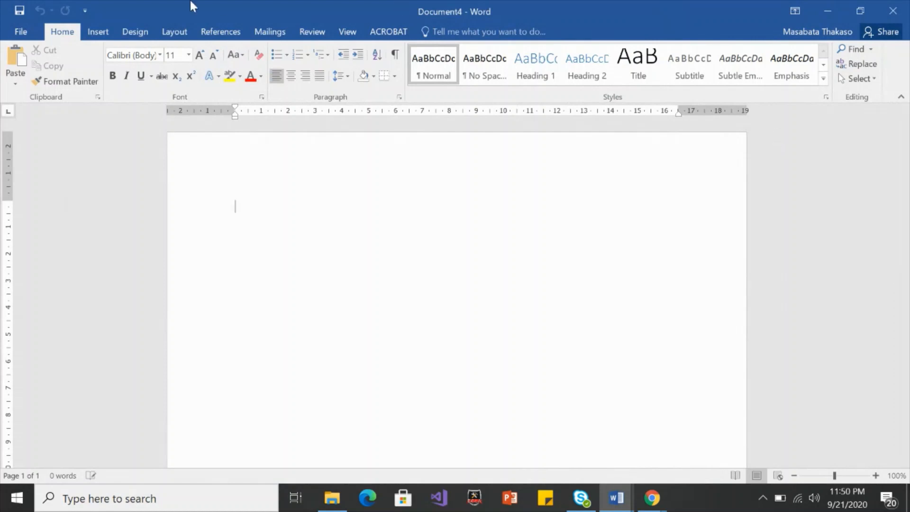
Examine the blank document's properties and the available home, insert, design, layout and review commands.
{"action": "left_click", "coordinate": [32, 34]}
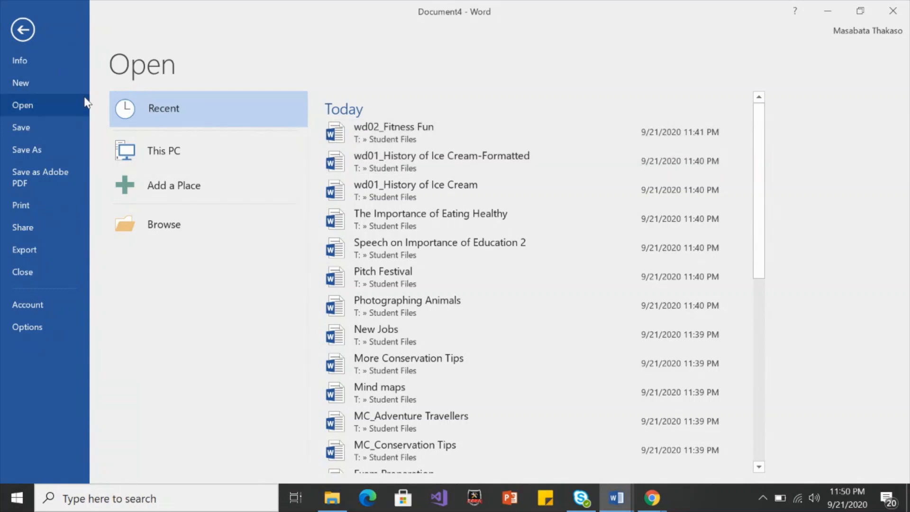
{"action": "left_click", "coordinate": [36, 55]}
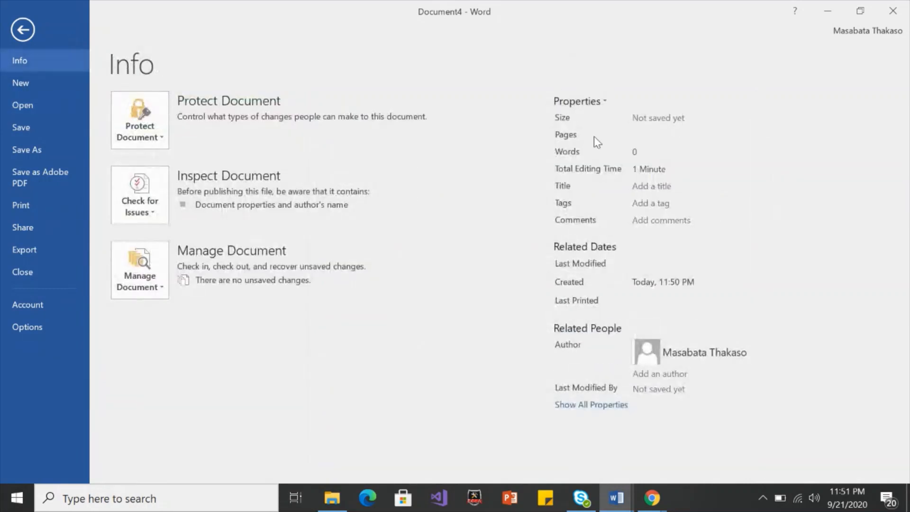
{"action": "left_click", "coordinate": [29, 30]}
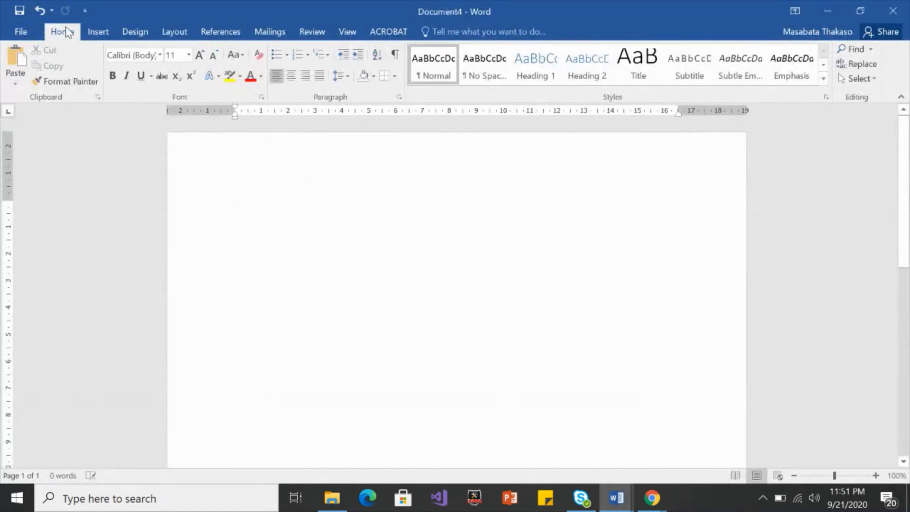
{"action": "left_click", "coordinate": [97, 30]}
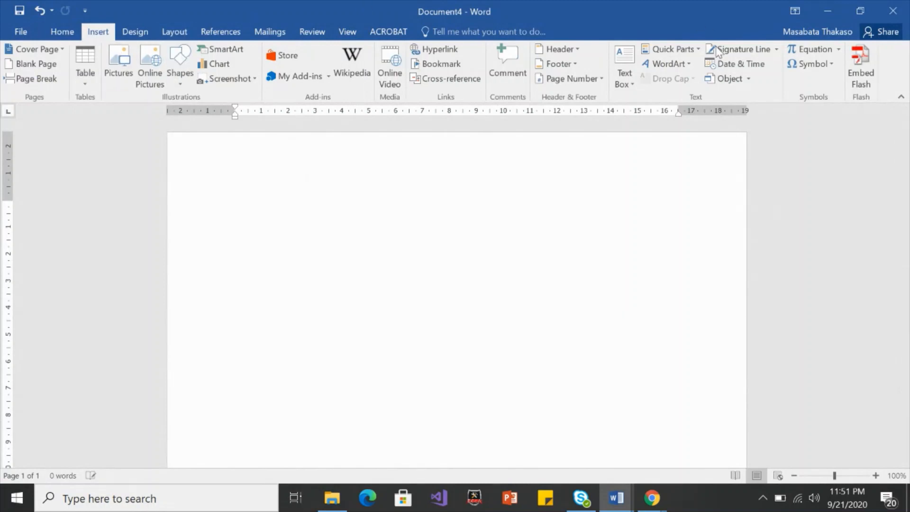
{"action": "left_click", "coordinate": [748, 79]}
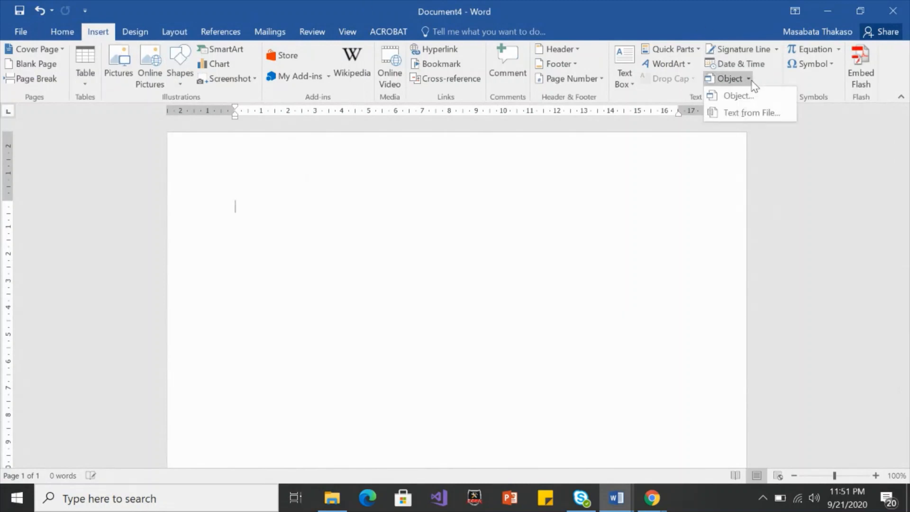
{"action": "left_click", "coordinate": [136, 33]}
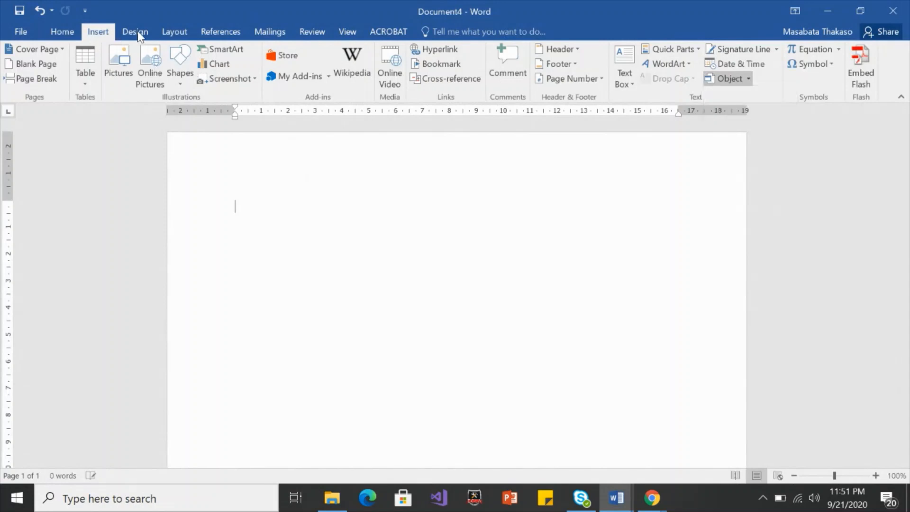
{"action": "left_click", "coordinate": [139, 35]}
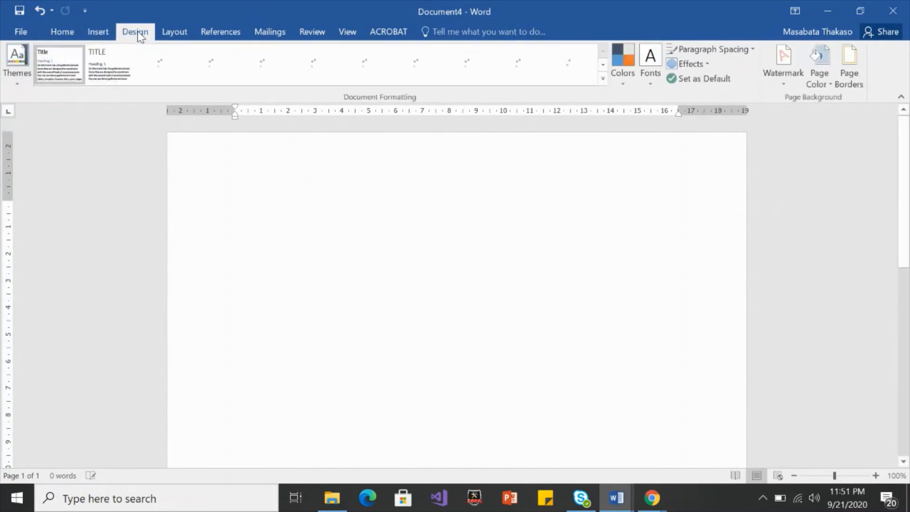
{"action": "left_click", "coordinate": [169, 34]}
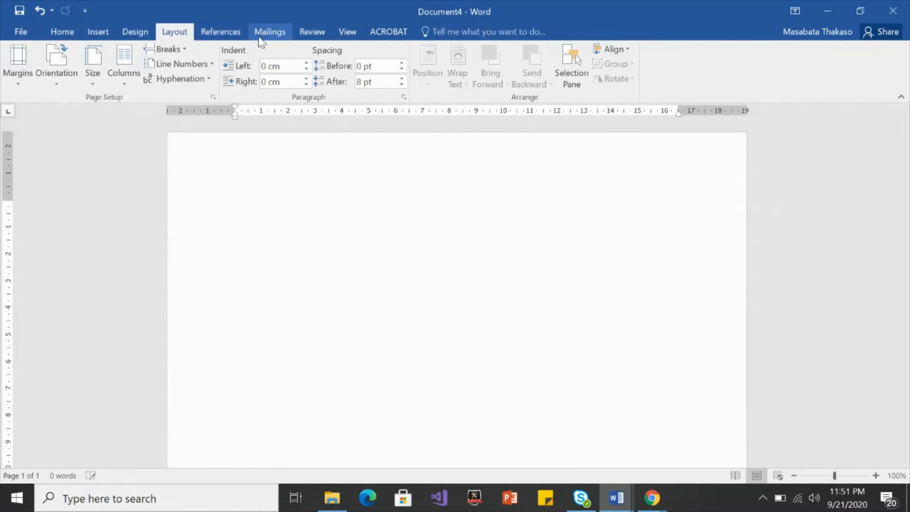
{"action": "left_click", "coordinate": [307, 37]}
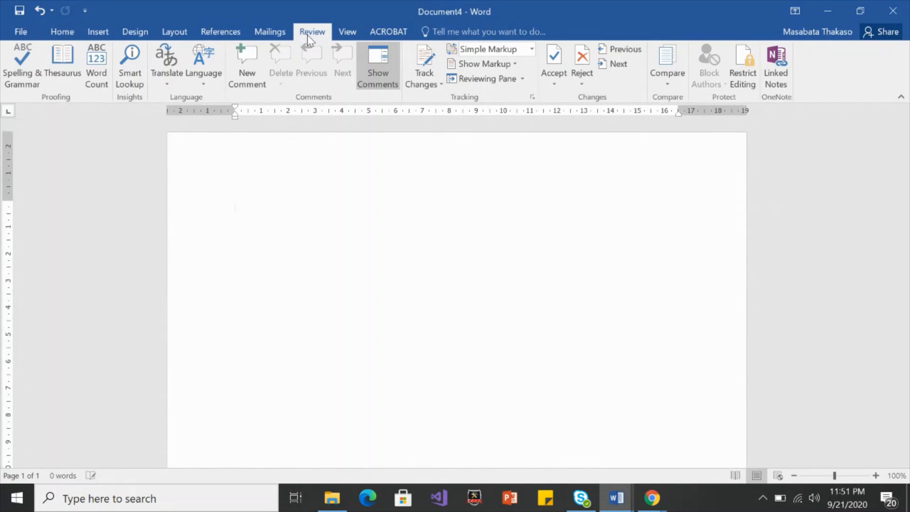
Hide and redisplay the rulers around the blank page, repeating the toggle once.
{"action": "left_click", "coordinate": [349, 34]}
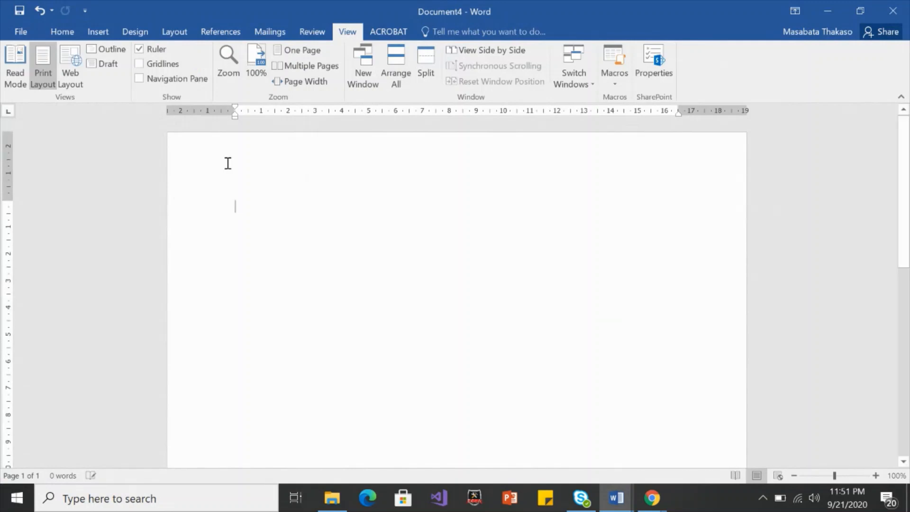
{"action": "left_click", "coordinate": [138, 48]}
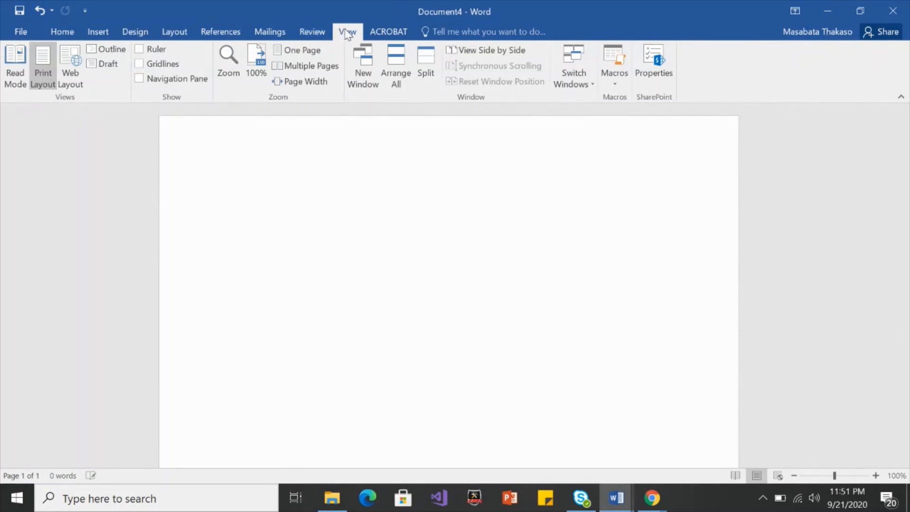
{"action": "left_click", "coordinate": [141, 49]}
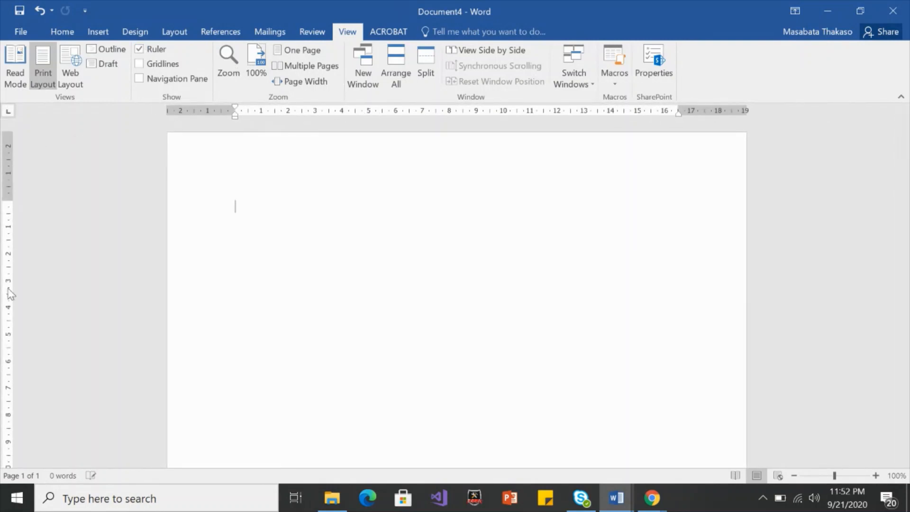
{"action": "left_click", "coordinate": [138, 49]}
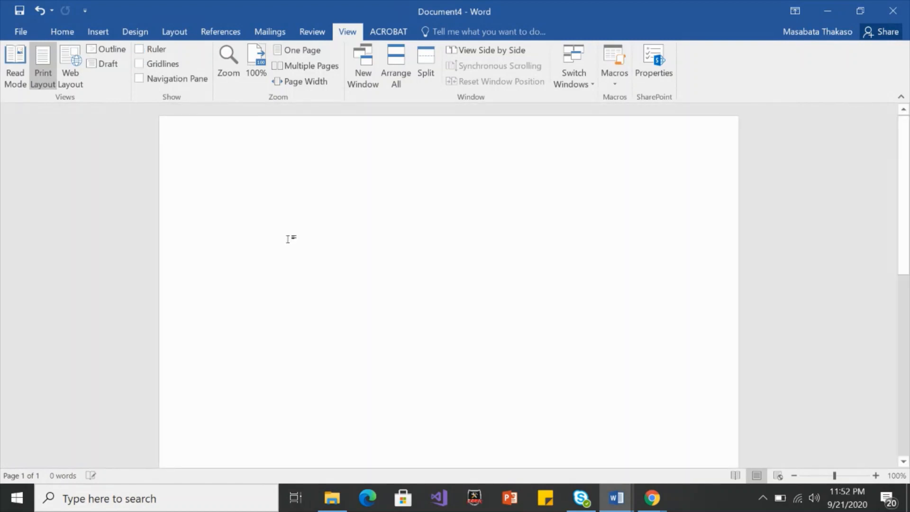
{"action": "left_click", "coordinate": [141, 49]}
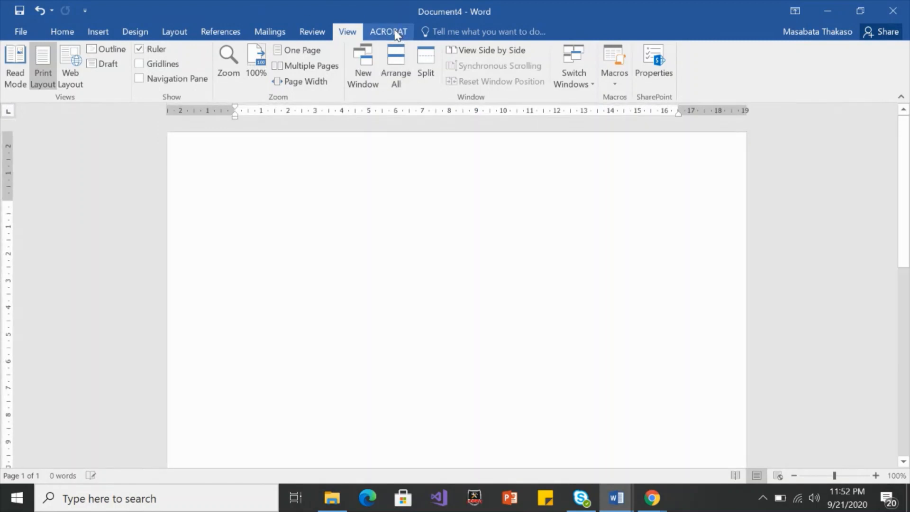
{"action": "left_click", "coordinate": [54, 36]}
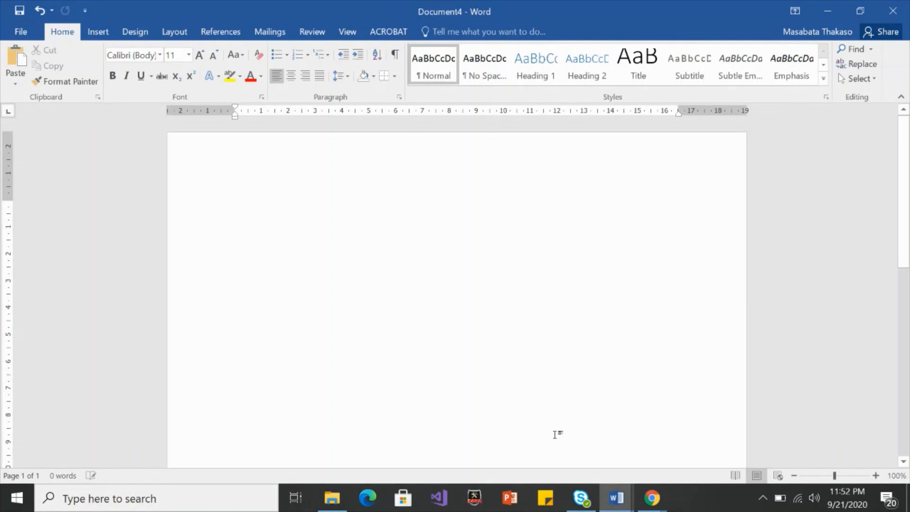
Switch to the gowrd2016_w01A_script_solution document and examine the flyer's title, text box, picture, paragraphs and shape.
{"action": "mouse_move", "coordinate": [604, 503]}
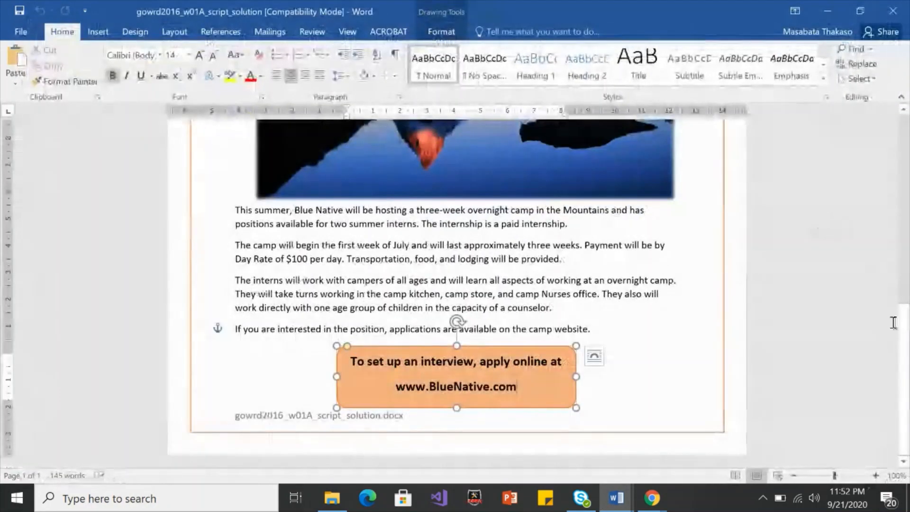
{"action": "left_click_drag", "start_coordinate": [900, 334], "coordinate": [897, 155]}
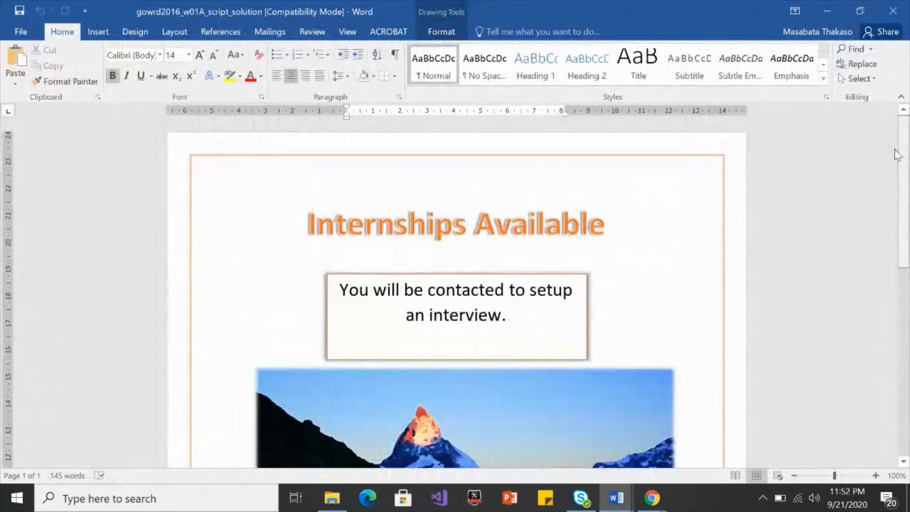
{"action": "scroll", "coordinate": [897, 155], "scroll_direction": "down", "scroll_amount": 10}
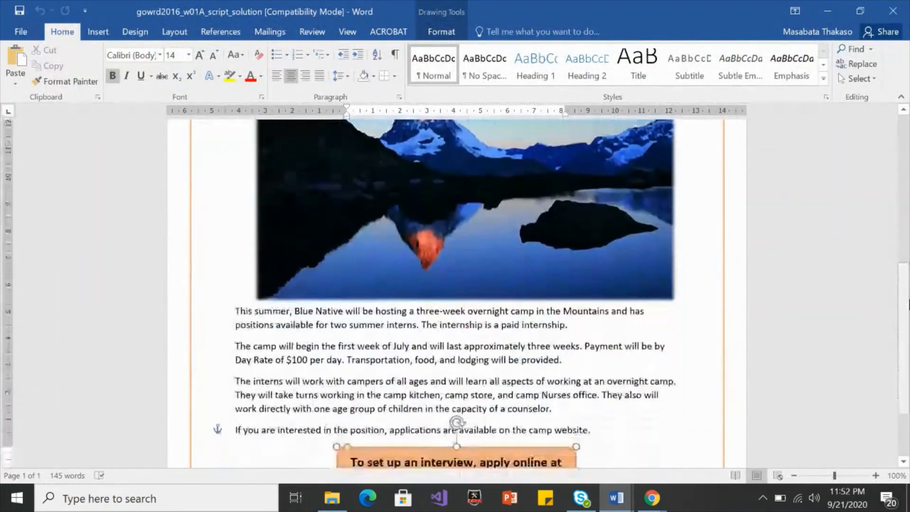
{"action": "left_click_drag", "start_coordinate": [908, 303], "coordinate": [906, 337]}
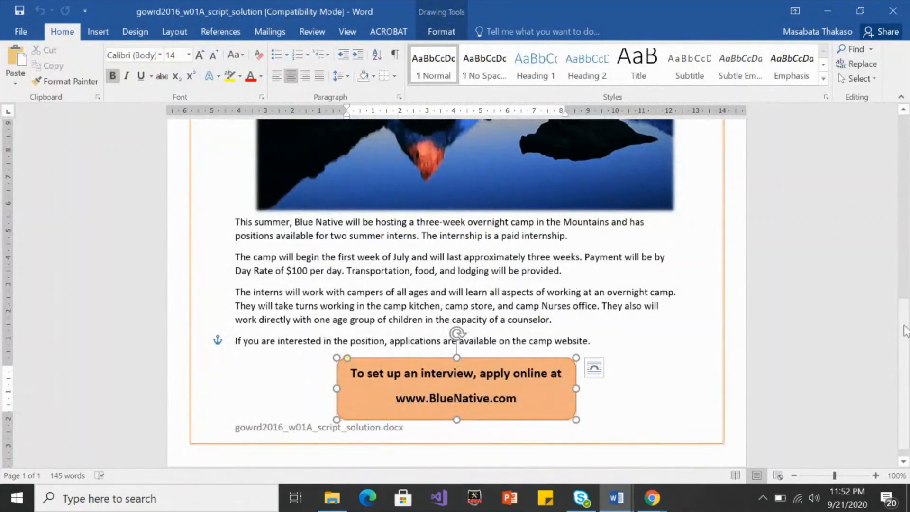
{"action": "left_click_drag", "start_coordinate": [904, 339], "coordinate": [904, 156]}
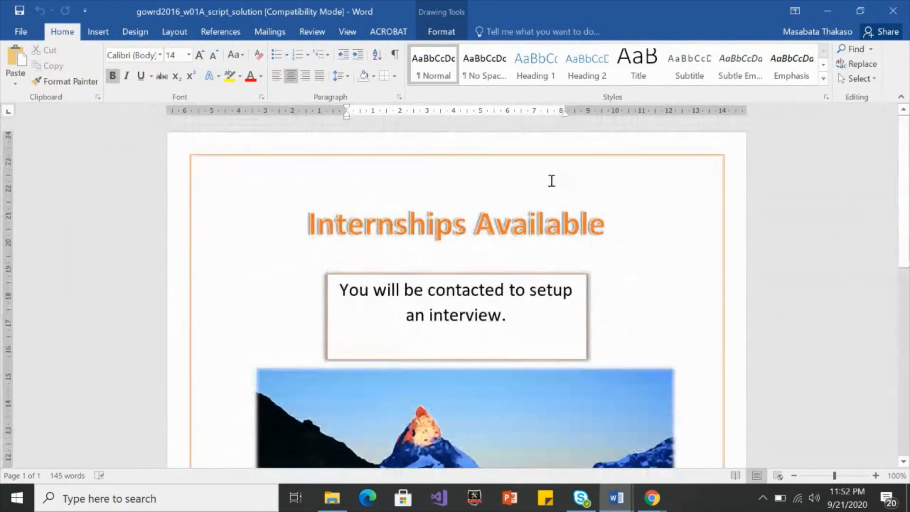
{"action": "left_click", "coordinate": [486, 333]}
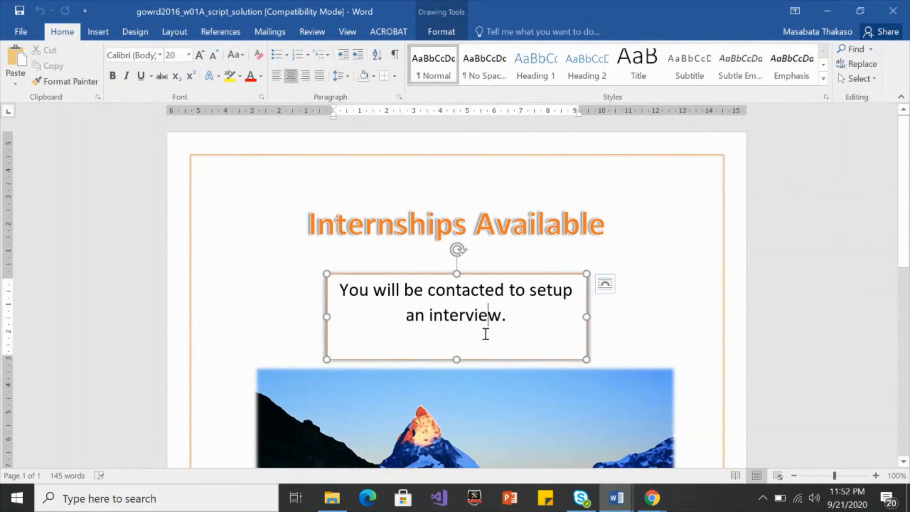
{"action": "left_click", "coordinate": [509, 274]}
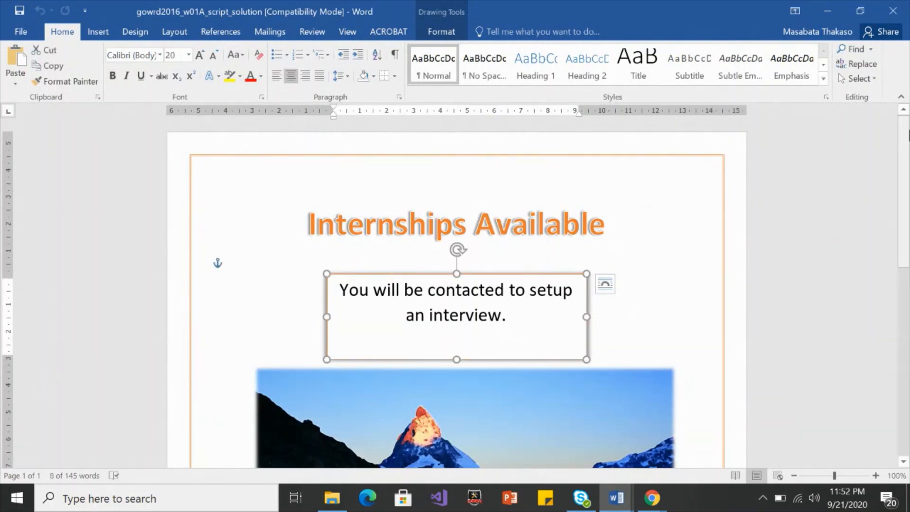
{"action": "left_click_drag", "start_coordinate": [908, 144], "coordinate": [908, 290]}
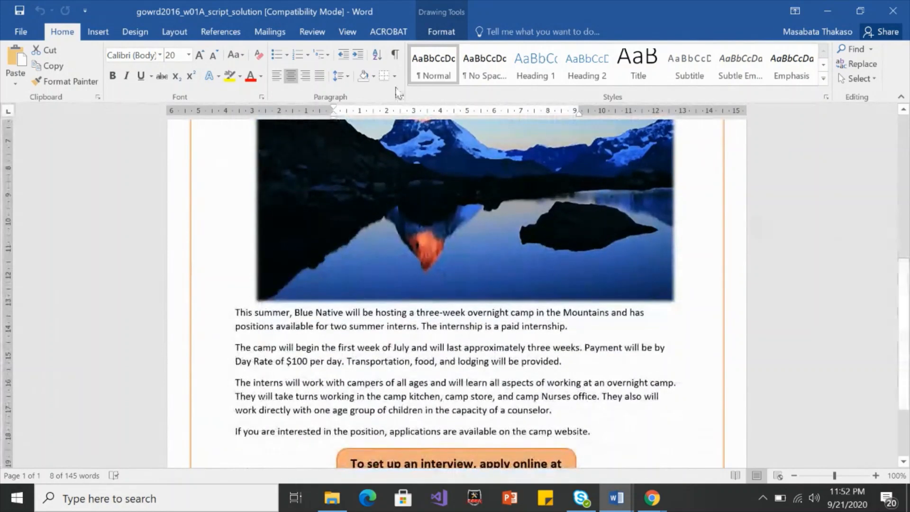
Preview the complete flyer page as it would print, and return to the blank document.
{"action": "left_click", "coordinate": [29, 33]}
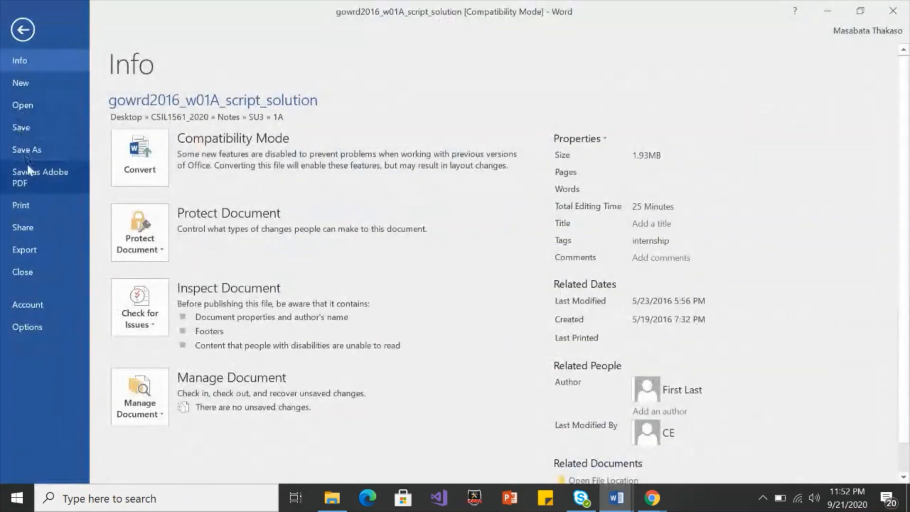
{"action": "left_click", "coordinate": [32, 202]}
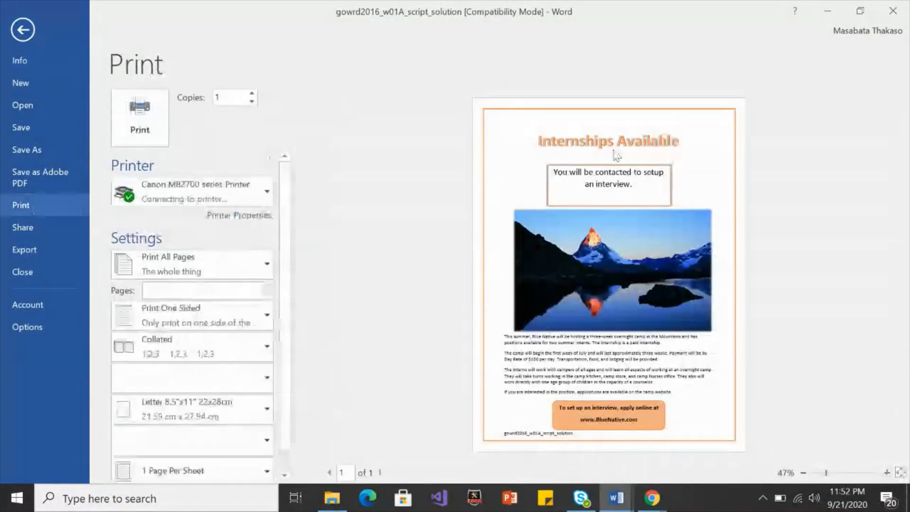
{"action": "left_click", "coordinate": [19, 34]}
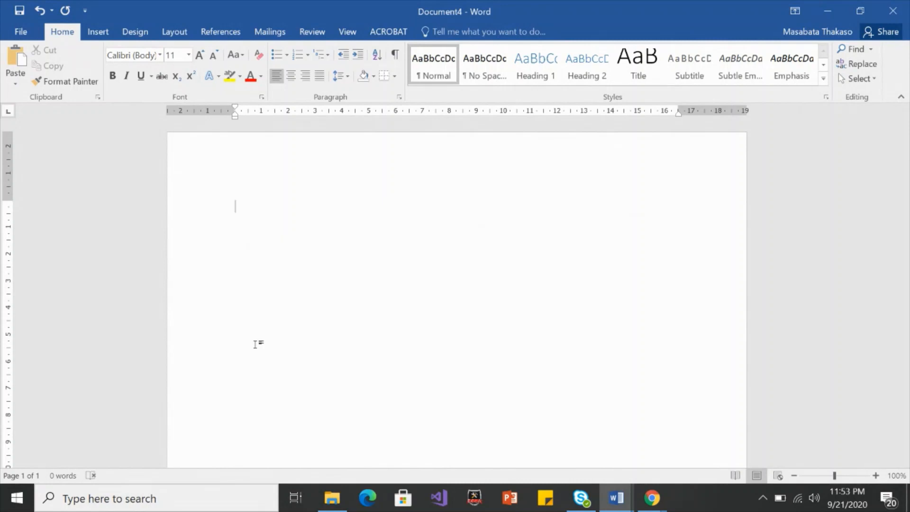
{"action": "type", "text": "In"}
{"action": "key", "text": "BackSpace"}
{"action": "type", "text": "NDHDKJHVASDC"}
{"action": "key", "text": "BackSpace"}
{"action": "key", "text": "BackSpace"}
{"action": "key", "text": "BackSpace"}
{"action": "key", "text": "BackSpace"}
{"action": "key", "text": "BackSpace"}
{"action": "key", "text": "BackSpace"}
{"action": "key", "text": "BackSpace"}
{"action": "key", "text": "BackSpace"}
{"action": "key", "text": "BackSpace"}
{"action": "key", "text": "BackSpace"}
{"action": "key", "text": "BackSpace"}
{"action": "type", "text": "bhjgvsd"}
{"action": "key", "text": "BackSpace"}
{"action": "key", "text": "BackSpace"}
{"action": "key", "text": "BackSpace"}
{"action": "key", "text": "BackSpace"}
{"action": "key", "text": "BackSpace"}
{"action": "key", "text": "BackSpace"}
{"action": "key", "text": "BackSpace"}
{"action": "key", "text": "BackSpace"}
Enter the title text "Internships Available" on the first line of the blank document.
{"action": "type", "text": "I"}
{"action": "type", "text": "nternships"}
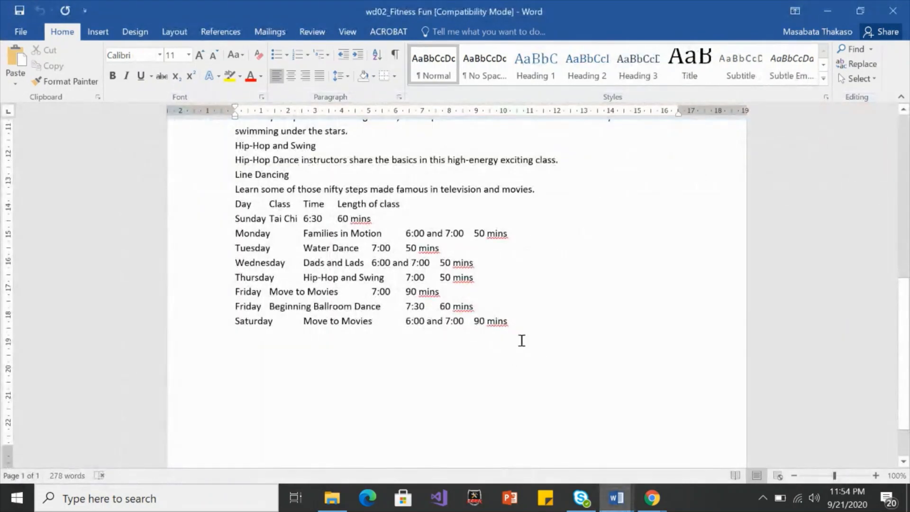
{"action": "mouse_move", "coordinate": [616, 497]}
{"action": "left_click", "coordinate": [765, 452]}
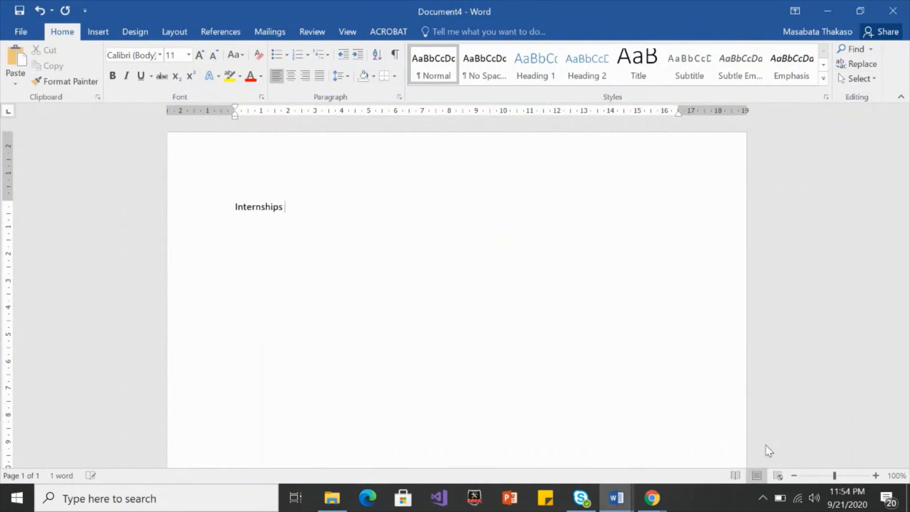
{"action": "type", "text": "Available"}
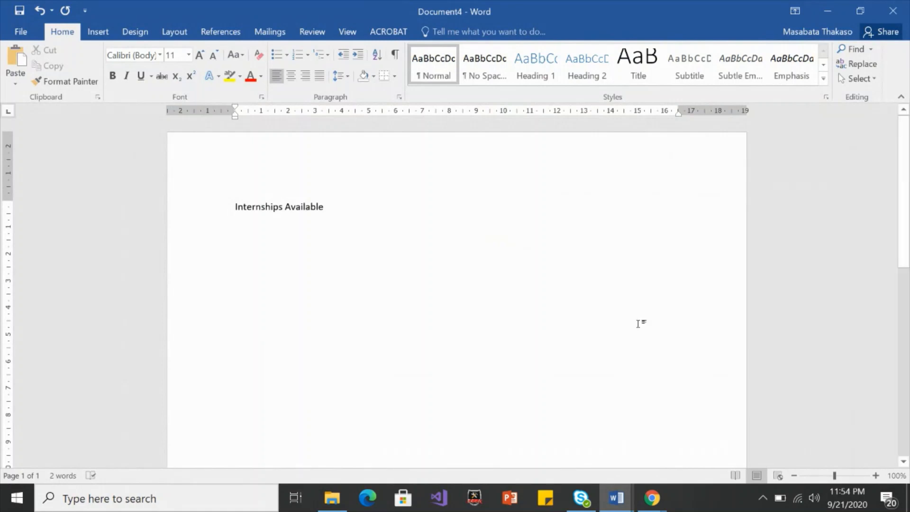
Insert the text of the file gowrd2016_w01A_script_data1 below the title.
{"action": "left_click", "coordinate": [96, 34]}
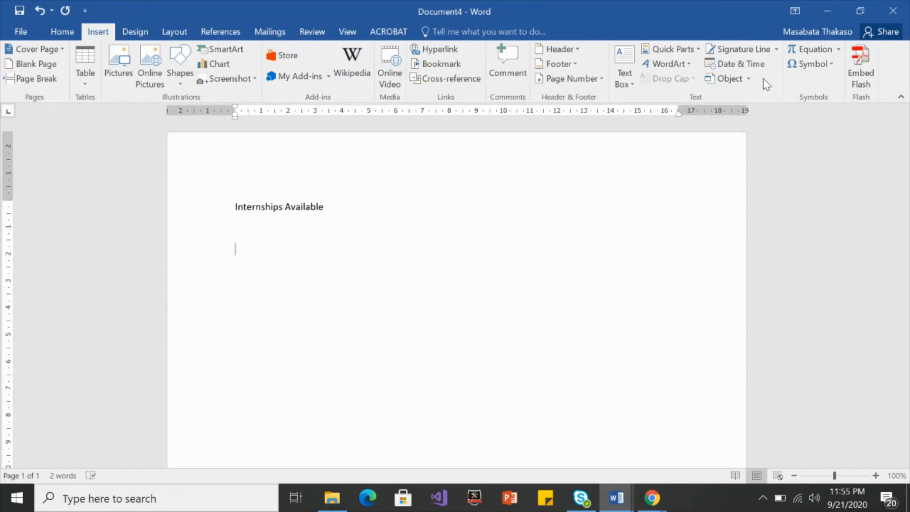
{"action": "left_click", "coordinate": [730, 79]}
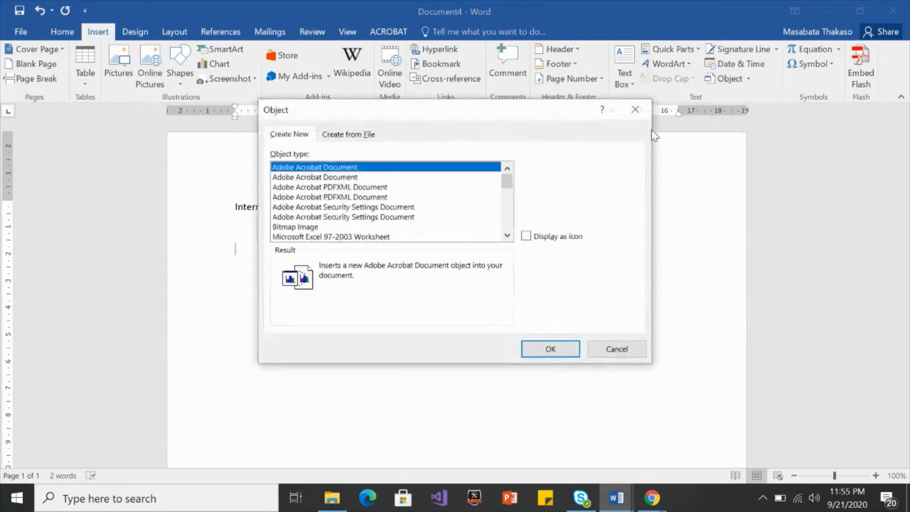
{"action": "left_click", "coordinate": [634, 109]}
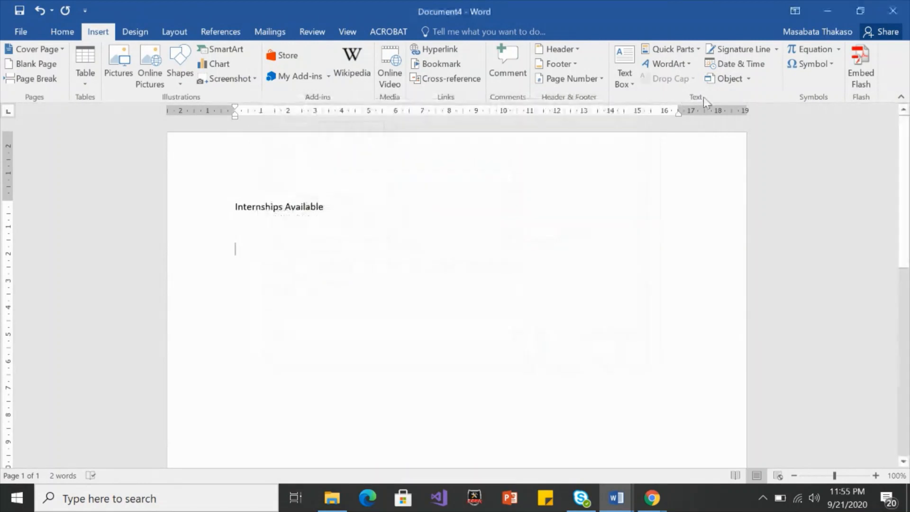
{"action": "left_click", "coordinate": [748, 80]}
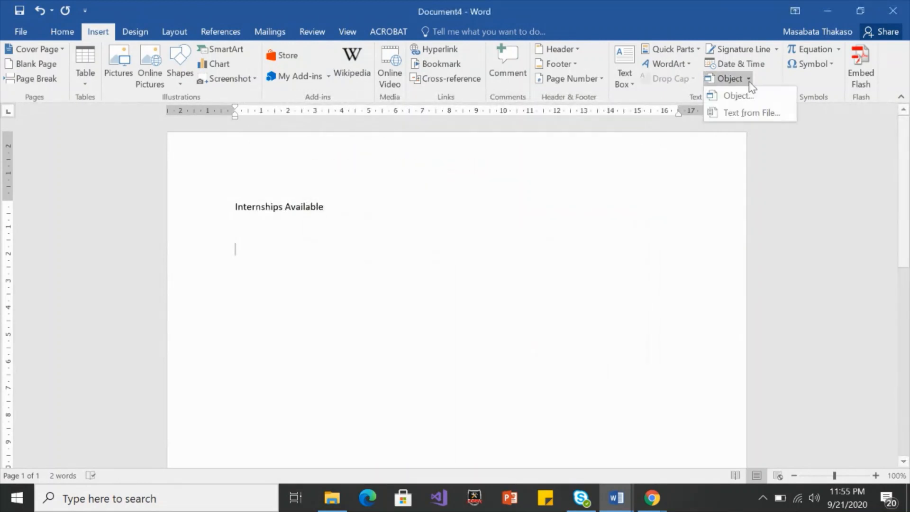
{"action": "left_click", "coordinate": [747, 116]}
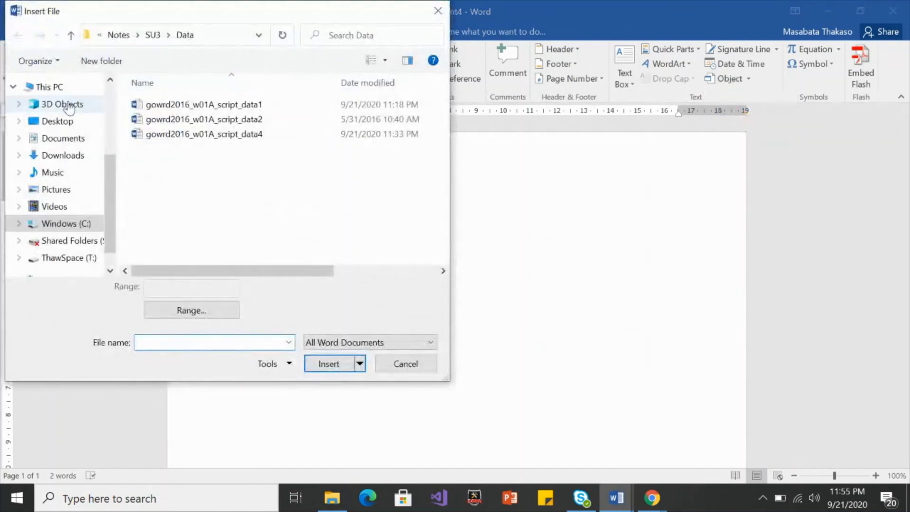
{"action": "left_click", "coordinate": [190, 110]}
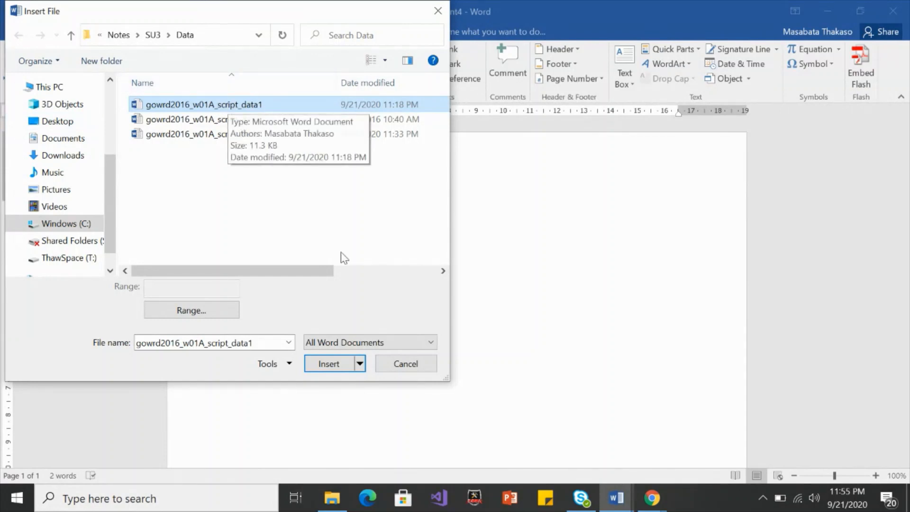
{"action": "left_click", "coordinate": [332, 363]}
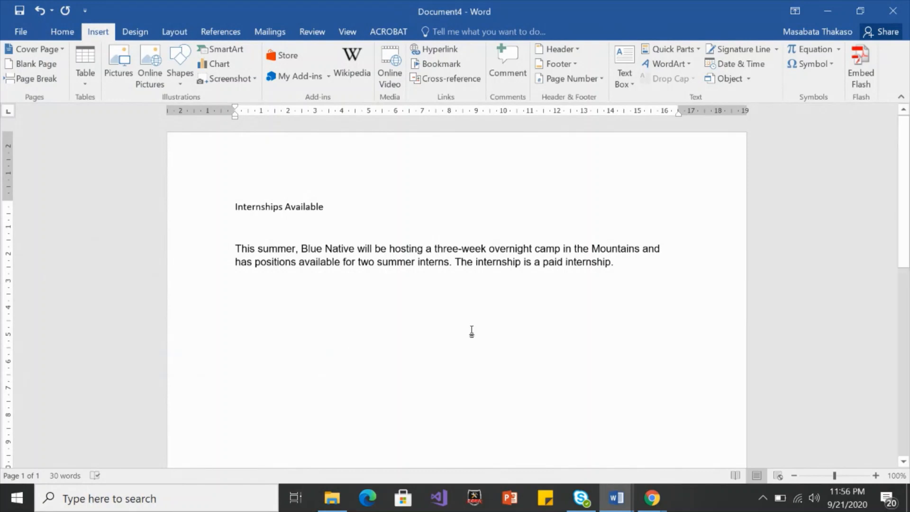
Insert the text of the file gowrd2016_w01A_script_data2 at the end of the "This summer" paragraph.
{"action": "left_click", "coordinate": [630, 262]}
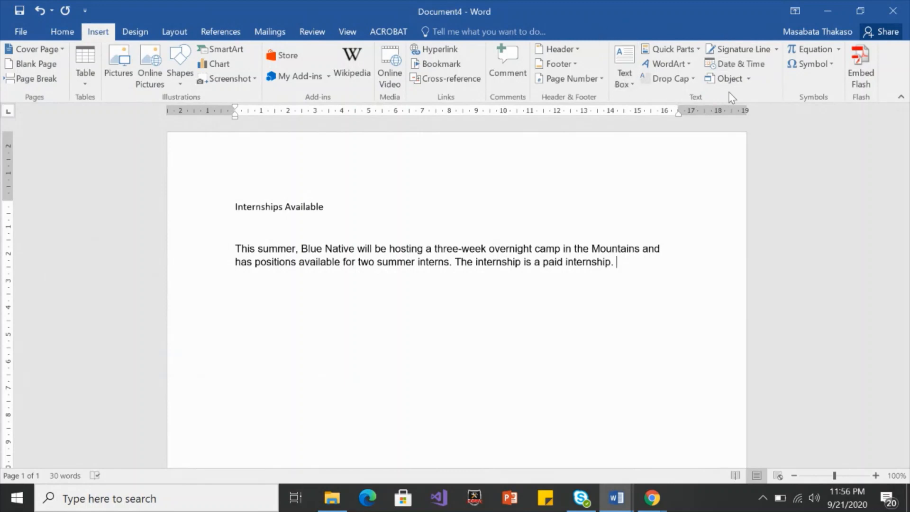
{"action": "left_click", "coordinate": [748, 82]}
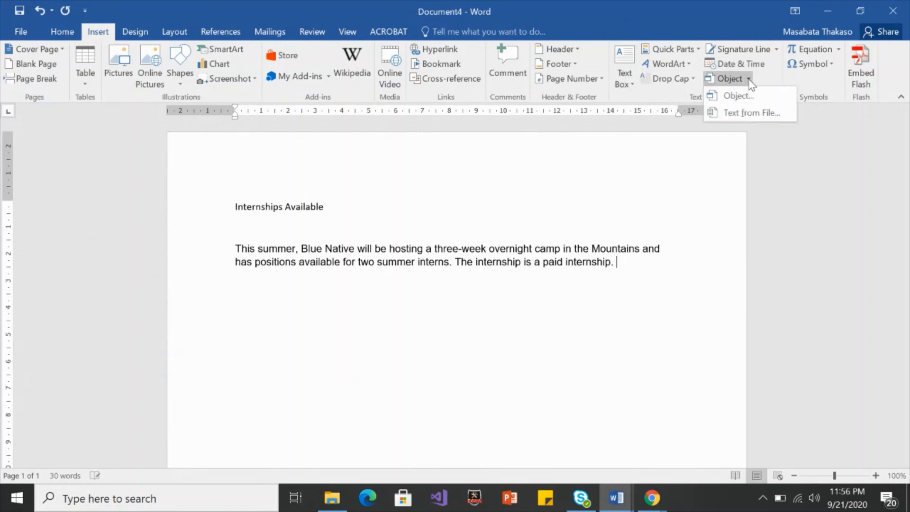
{"action": "left_click", "coordinate": [749, 113]}
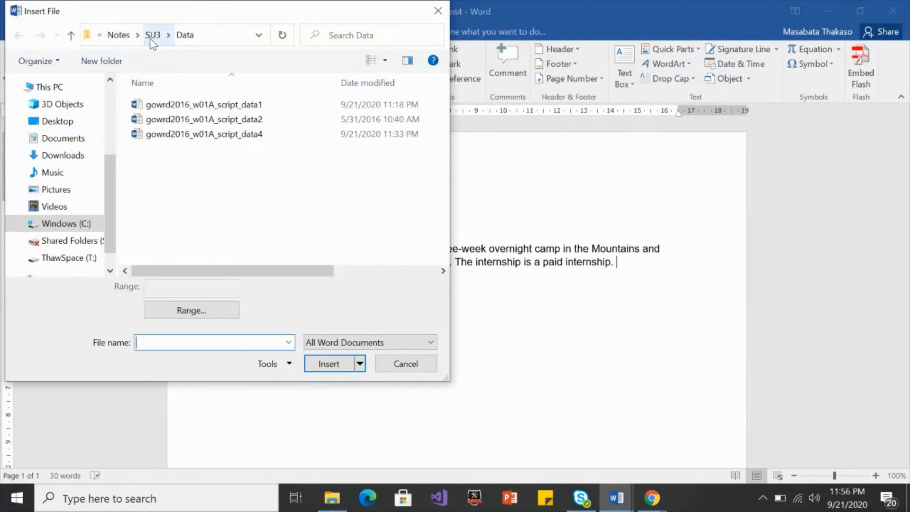
{"action": "left_click", "coordinate": [190, 120]}
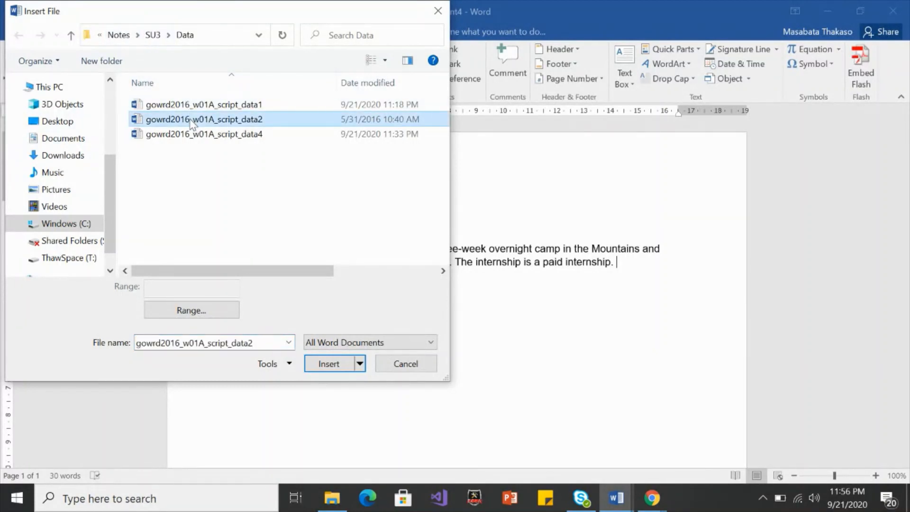
{"action": "left_click", "coordinate": [330, 361]}
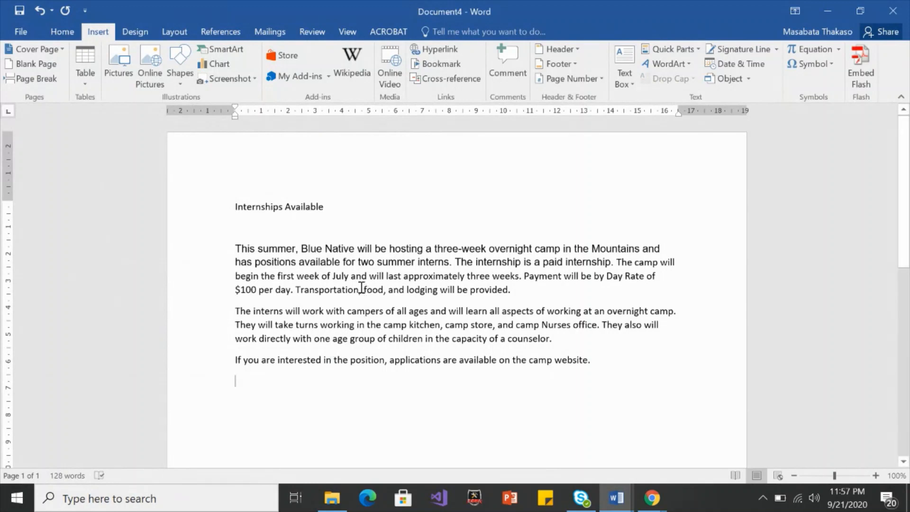
Compare the font and size of the title with those of the inserted first paragraph.
{"action": "left_click", "coordinate": [261, 206]}
{"action": "left_click", "coordinate": [60, 26]}
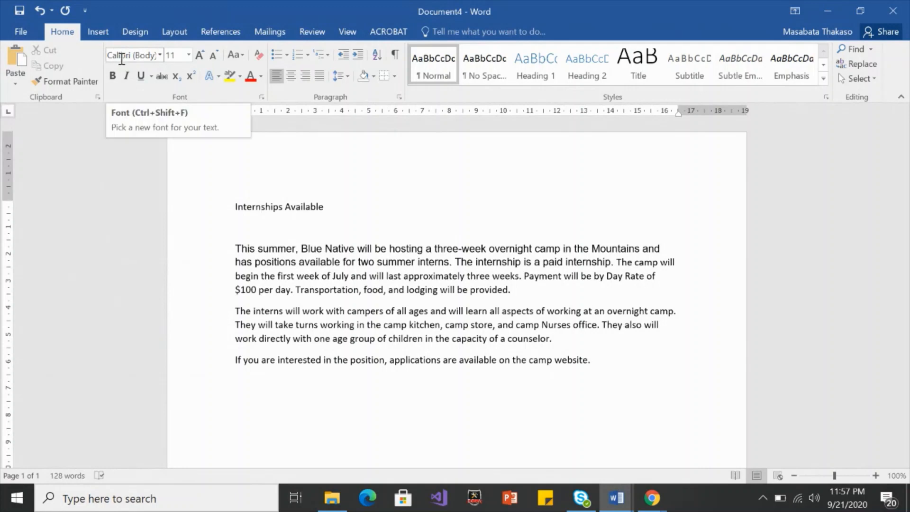
{"action": "left_click", "coordinate": [263, 248]}
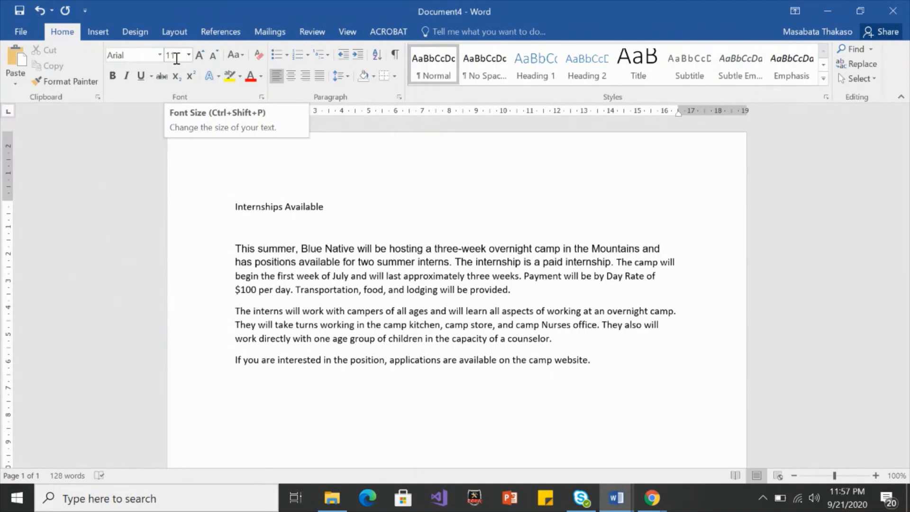
{"action": "left_click", "coordinate": [257, 206]}
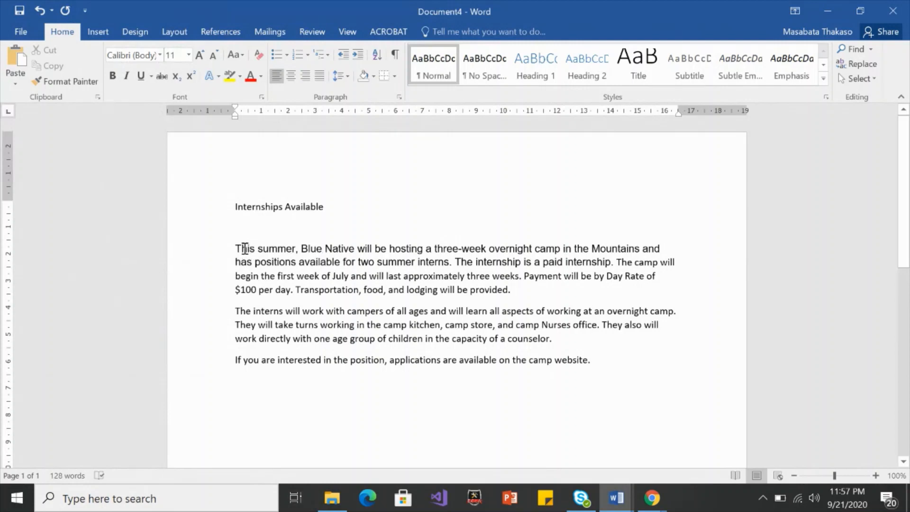
{"action": "left_click_drag", "start_coordinate": [235, 249], "coordinate": [309, 270]}
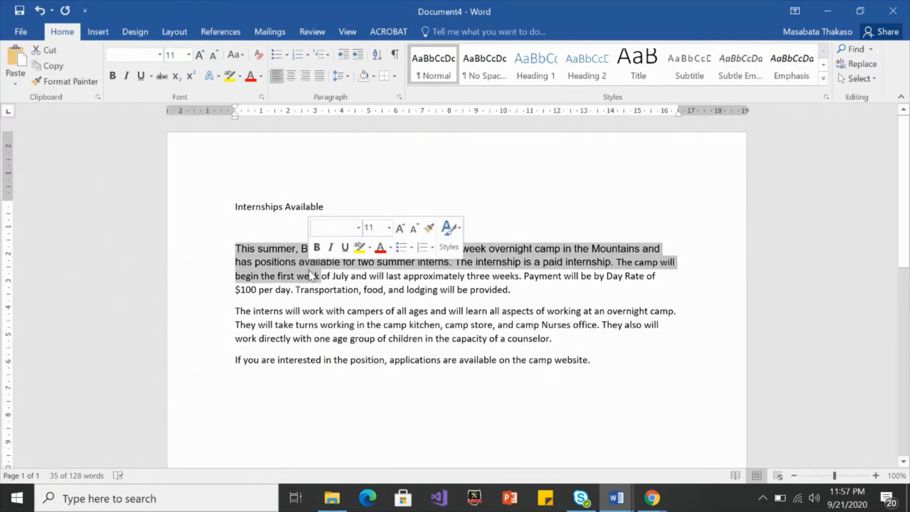
{"action": "left_click", "coordinate": [277, 262]}
Copy the title's formatting onto all the body paragraphs with Format Painter.
{"action": "left_click", "coordinate": [257, 208]}
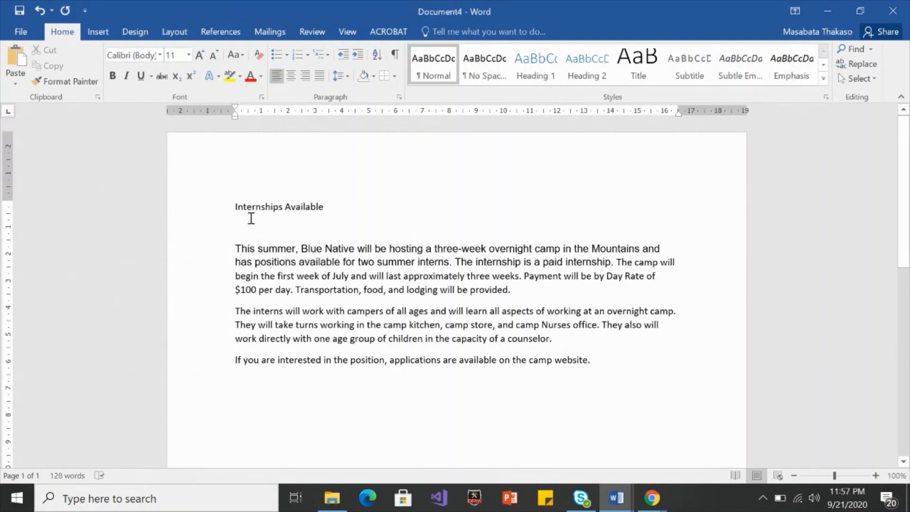
{"action": "left_click", "coordinate": [59, 84]}
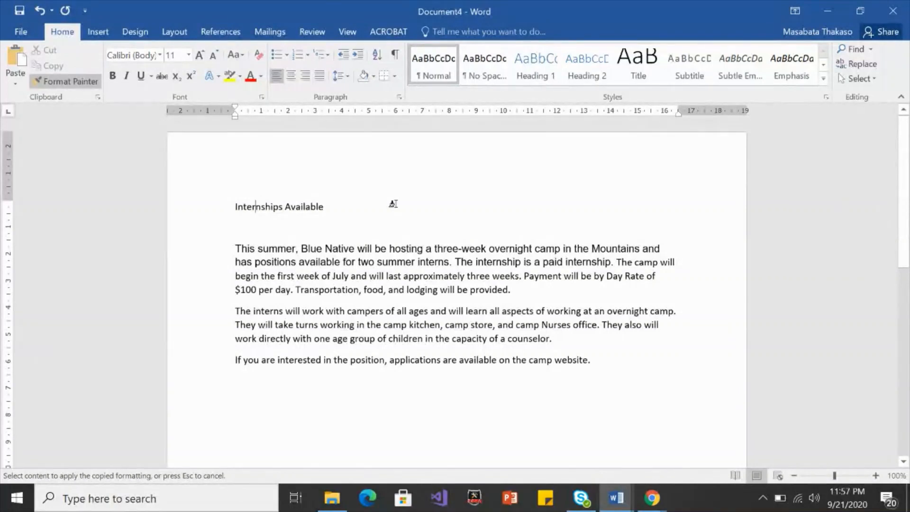
{"action": "mouse_move", "coordinate": [234, 248]}
{"action": "left_mouse_down"}
{"action": "mouse_move", "coordinate": [376, 311]}
{"action": "mouse_move", "coordinate": [596, 362]}
{"action": "left_mouse_up"}
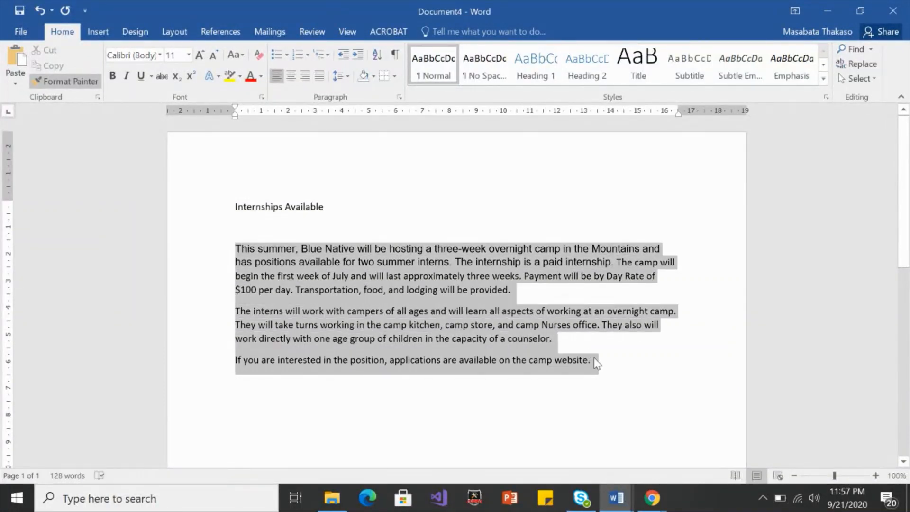
{"action": "left_click", "coordinate": [301, 264]}
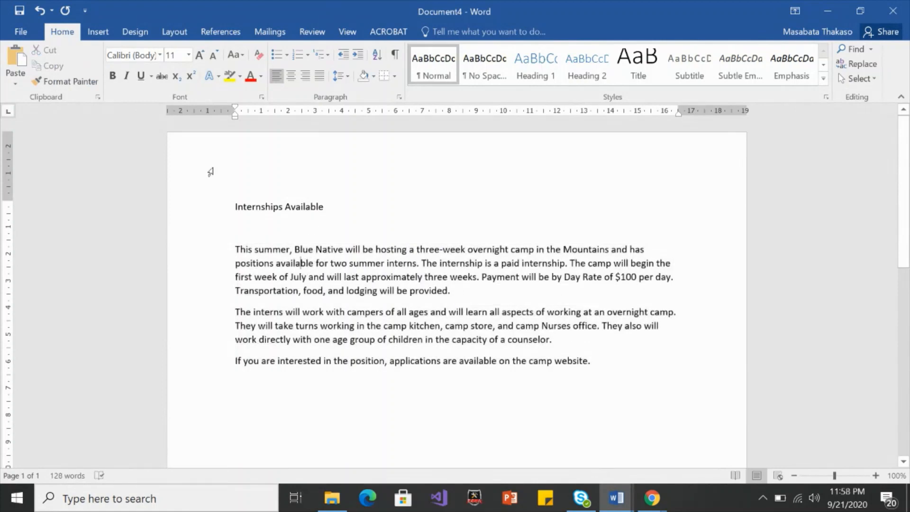
Check the font of the title and body text, highlighting the first and last body paragraphs.
{"action": "left_click", "coordinate": [261, 278]}
{"action": "left_click", "coordinate": [261, 206]}
{"action": "double_click", "coordinate": [239, 251]}
{"action": "left_click_drag", "start_coordinate": [271, 259], "coordinate": [452, 292]}
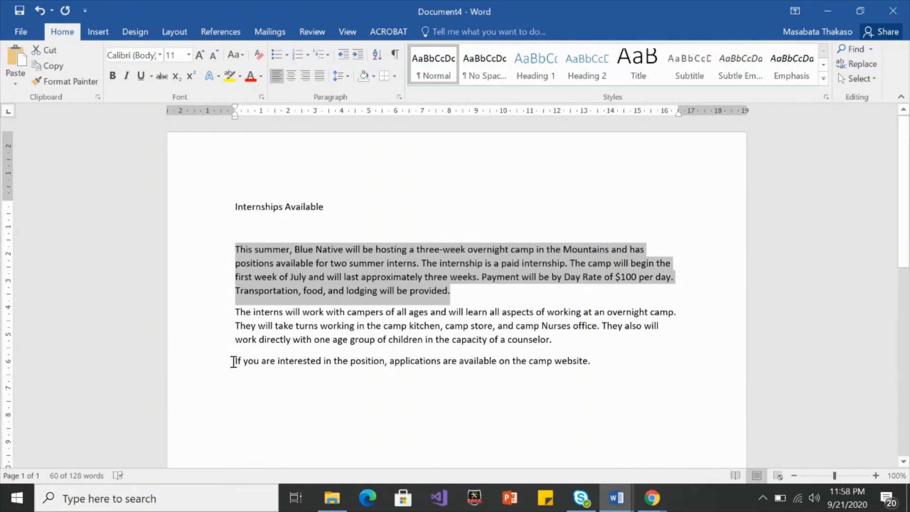
{"action": "left_click_drag", "start_coordinate": [236, 361], "coordinate": [591, 365]}
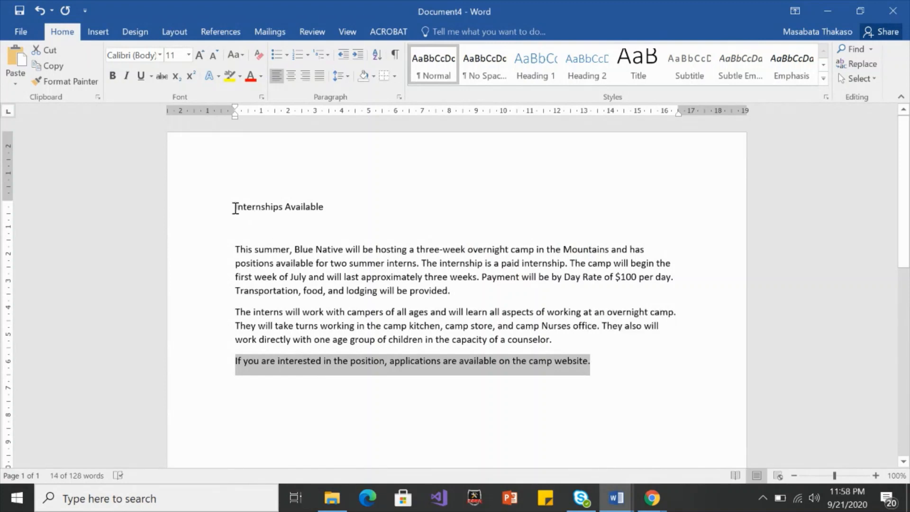
Apply the black-filled, hard-shadow text effect, first in the third row of the gallery, to the title "Internships Available".
{"action": "left_click_drag", "start_coordinate": [235, 208], "coordinate": [325, 208]}
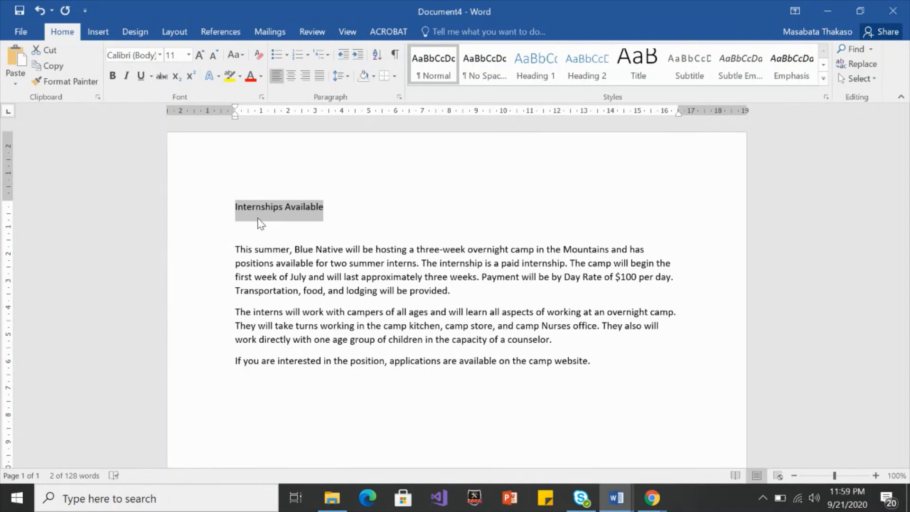
{"action": "left_click", "coordinate": [211, 76]}
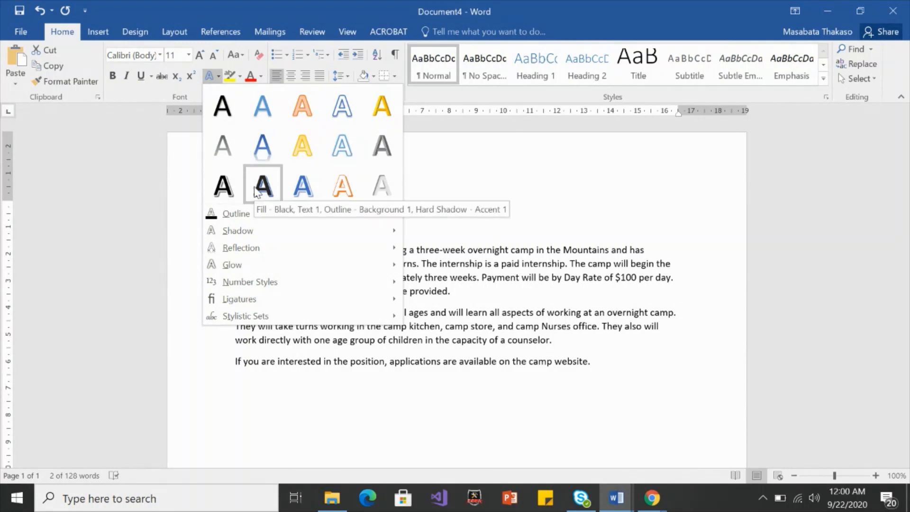
{"action": "left_click", "coordinate": [223, 184]}
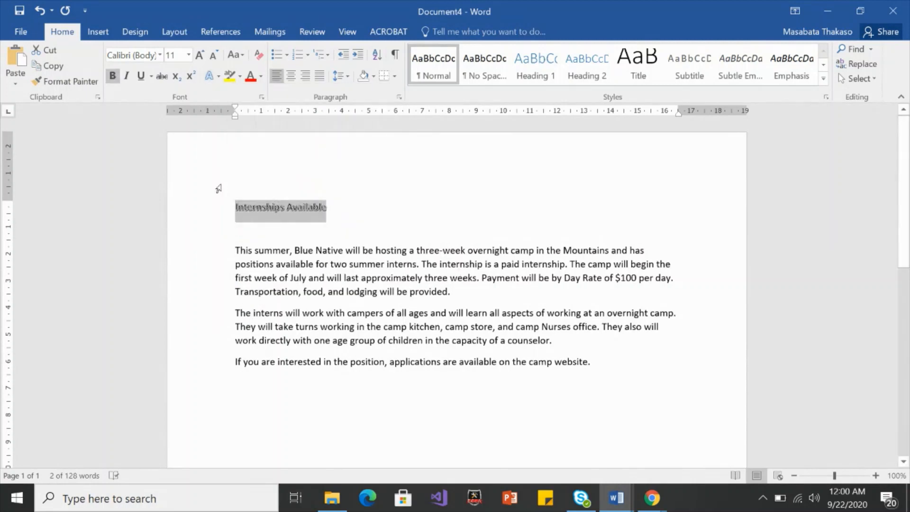
{"action": "left_click", "coordinate": [387, 214]}
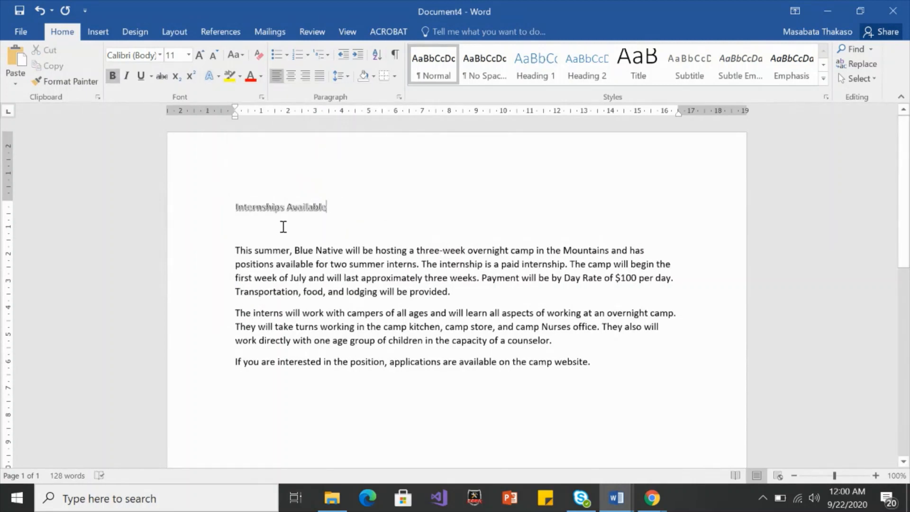
Set the title "Internships Available" to font size 36 and centre it.
{"action": "triple_click", "coordinate": [242, 210]}
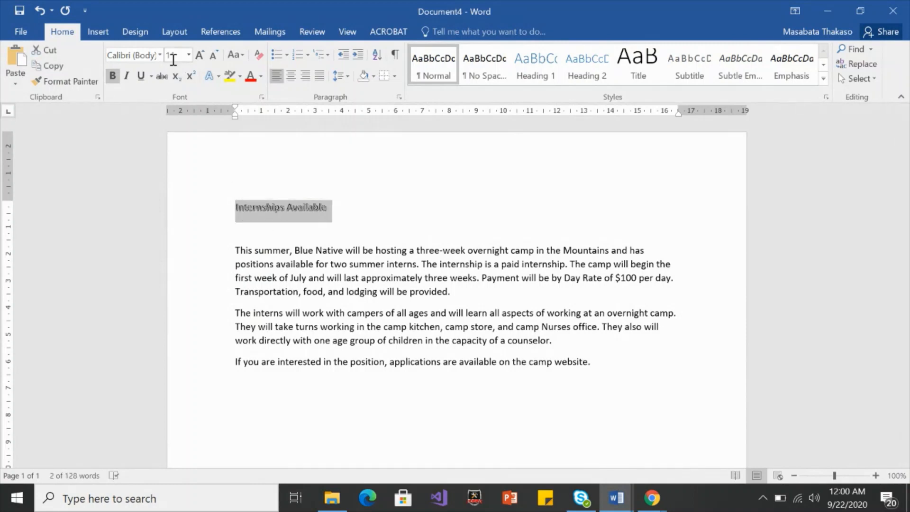
{"action": "left_click", "coordinate": [189, 54]}
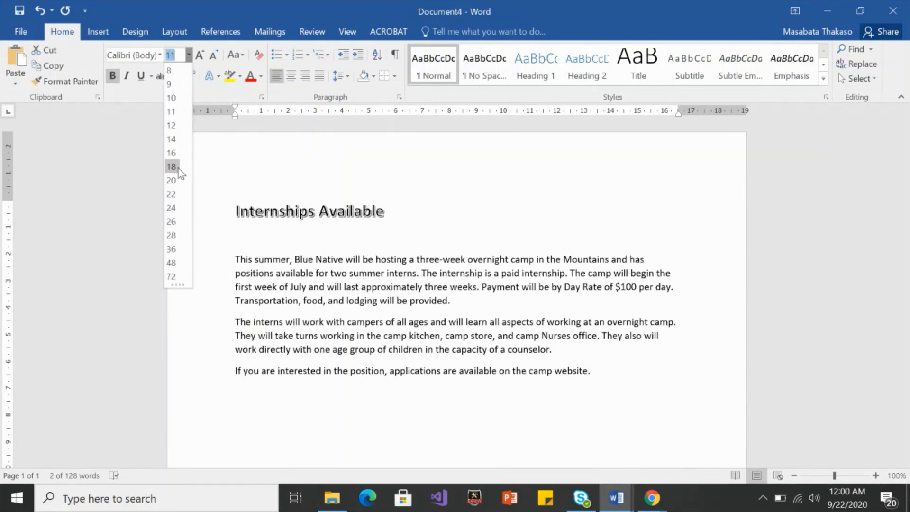
{"action": "left_click", "coordinate": [172, 249]}
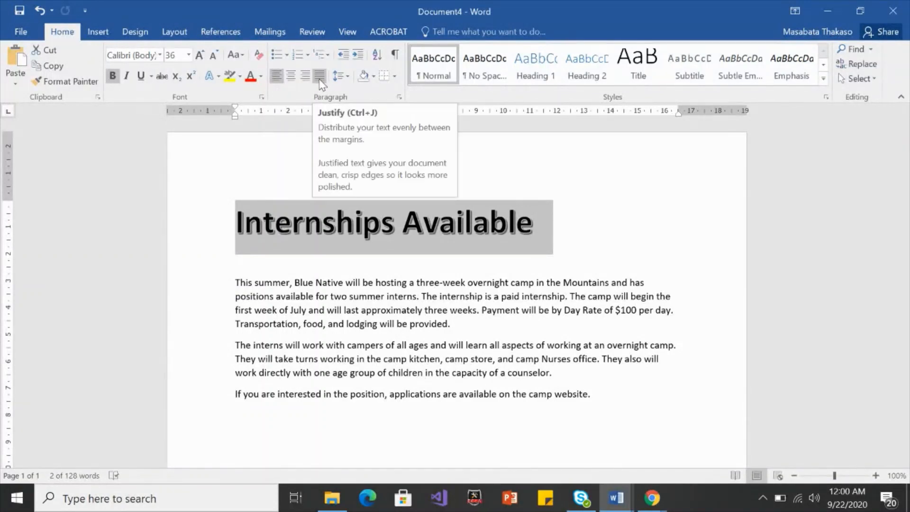
{"action": "left_click", "coordinate": [292, 85]}
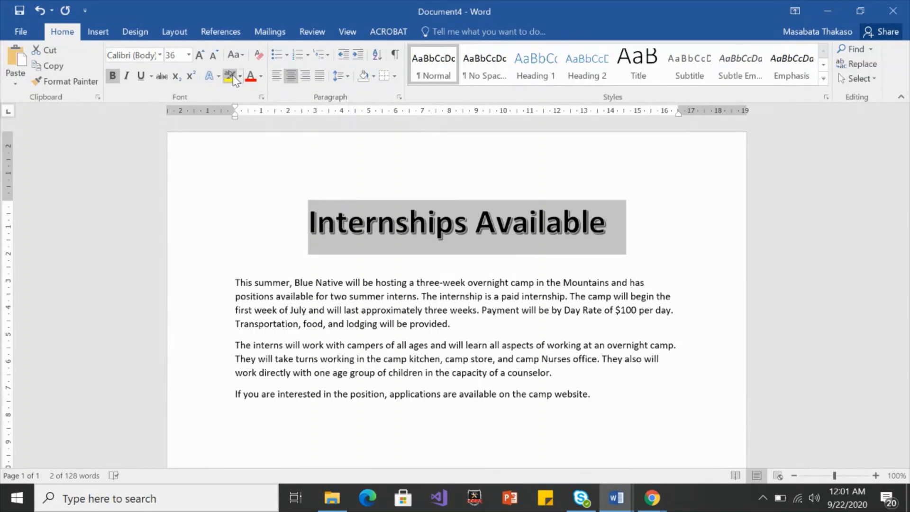
Change the title's font color to the orange theme color and deselect the title.
{"action": "left_click", "coordinate": [262, 77]}
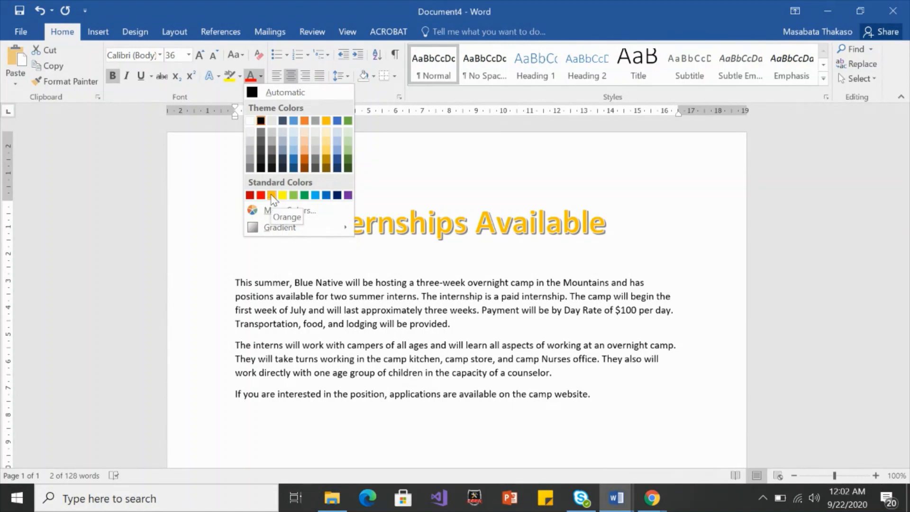
{"action": "left_click", "coordinate": [306, 119]}
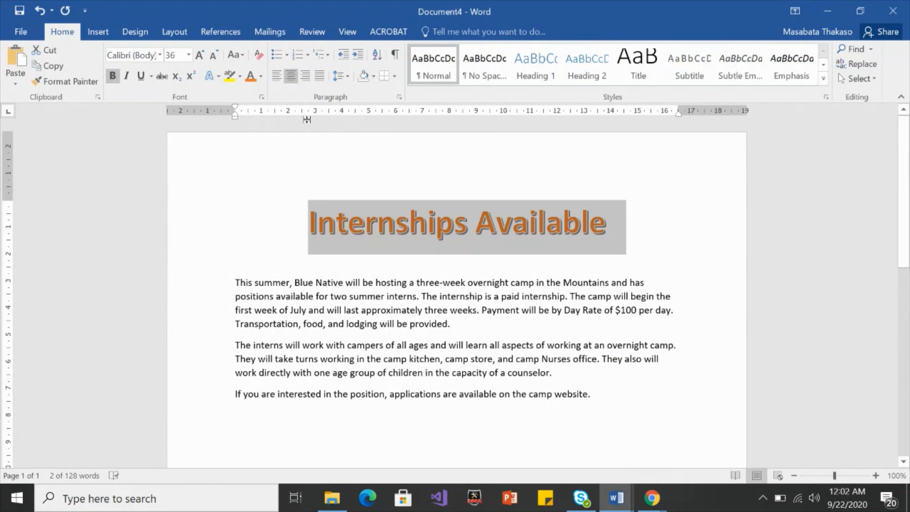
{"action": "left_click", "coordinate": [612, 261]}
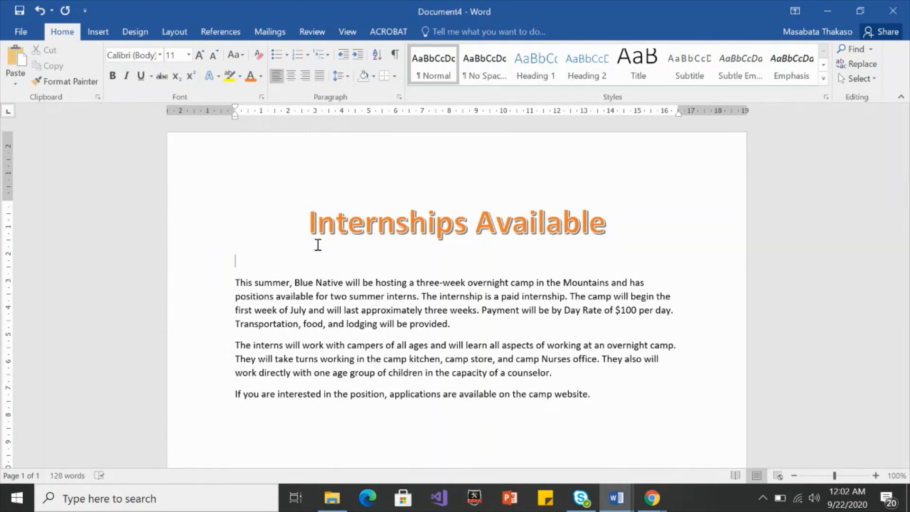
{"action": "left_click_drag", "start_coordinate": [311, 222], "coordinate": [544, 223]}
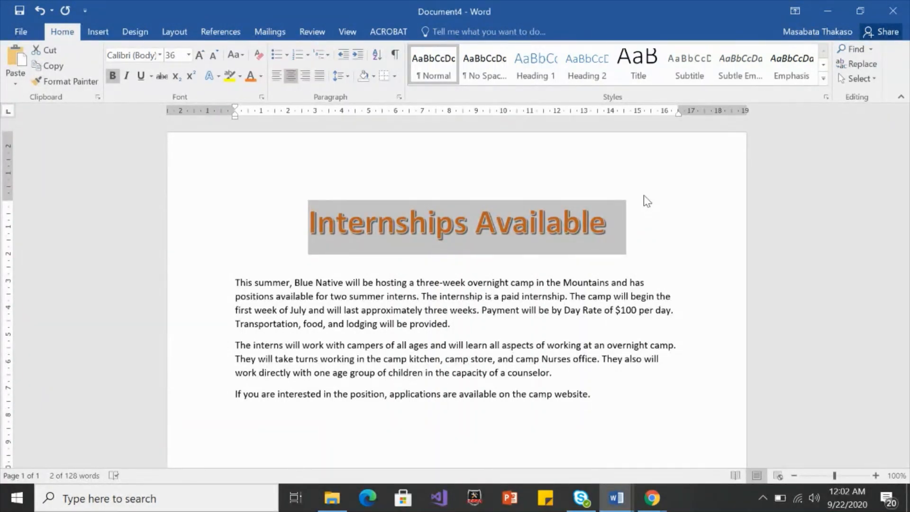
{"action": "left_click", "coordinate": [647, 200]}
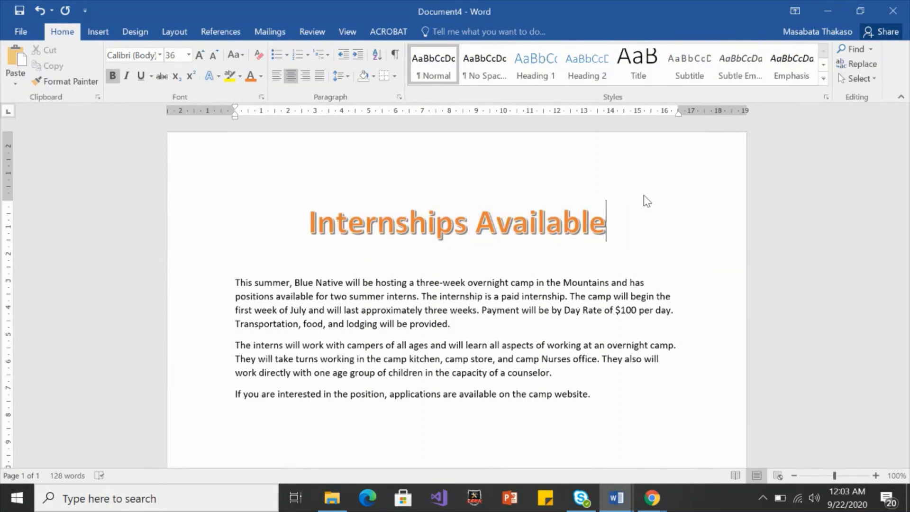
{"action": "left_click", "coordinate": [189, 54]}
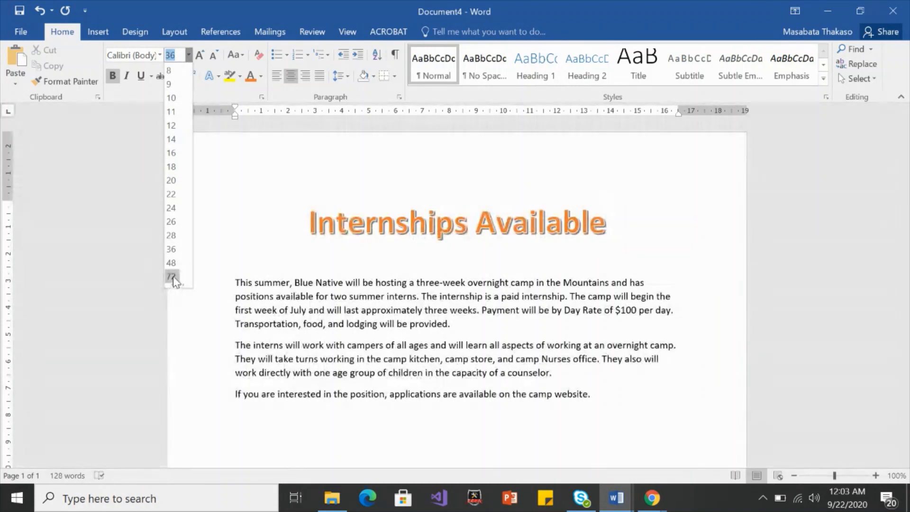
{"action": "left_click", "coordinate": [270, 192]}
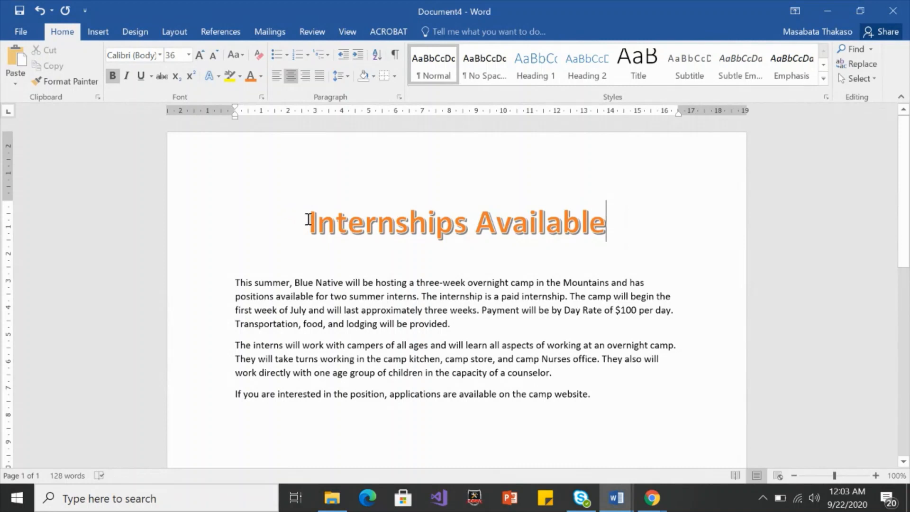
Apply the outer shadow third in the second row of the Outer group to the title "Internships Available" and deselect it.
{"action": "left_click_drag", "start_coordinate": [308, 219], "coordinate": [606, 214]}
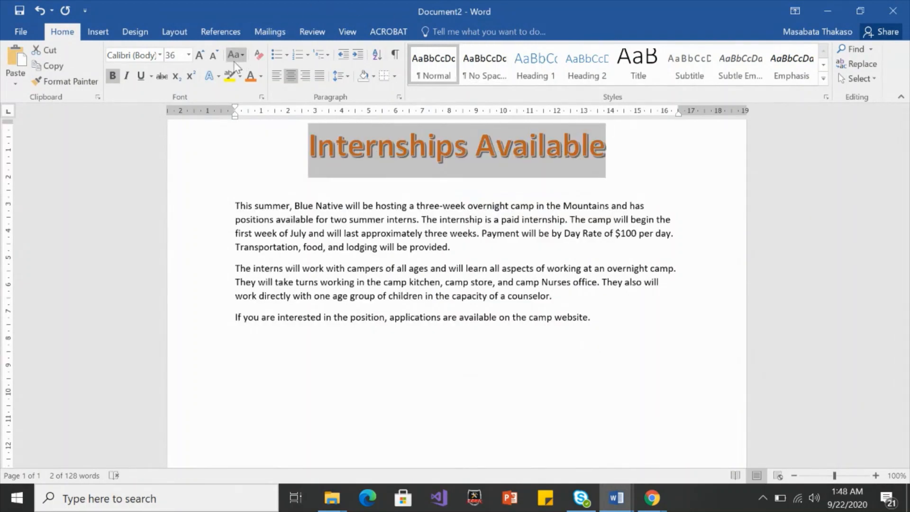
{"action": "left_click", "coordinate": [220, 78]}
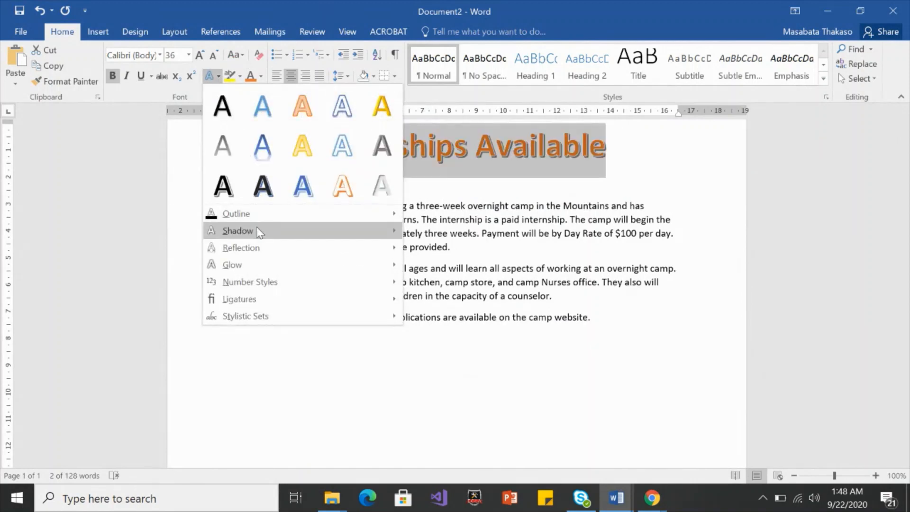
{"action": "mouse_move", "coordinate": [258, 232]}
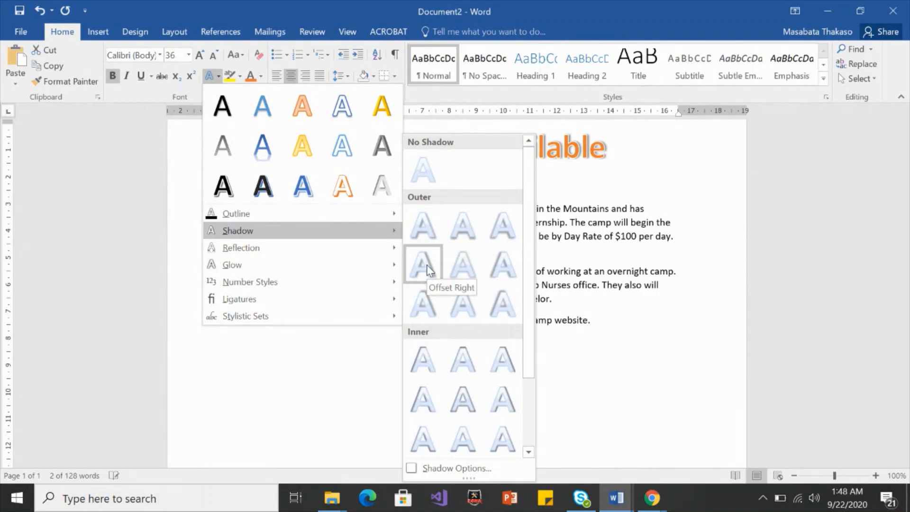
{"action": "left_click", "coordinate": [506, 269]}
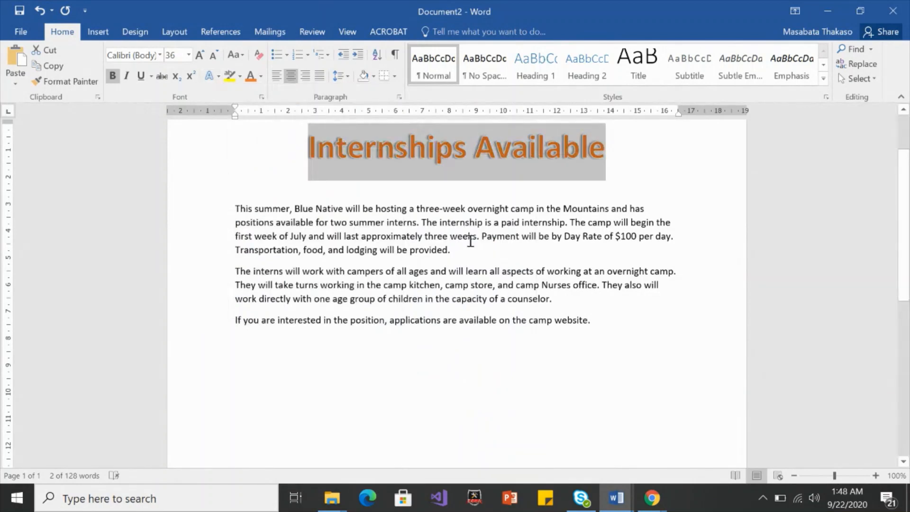
{"action": "left_click", "coordinate": [40, 10]}
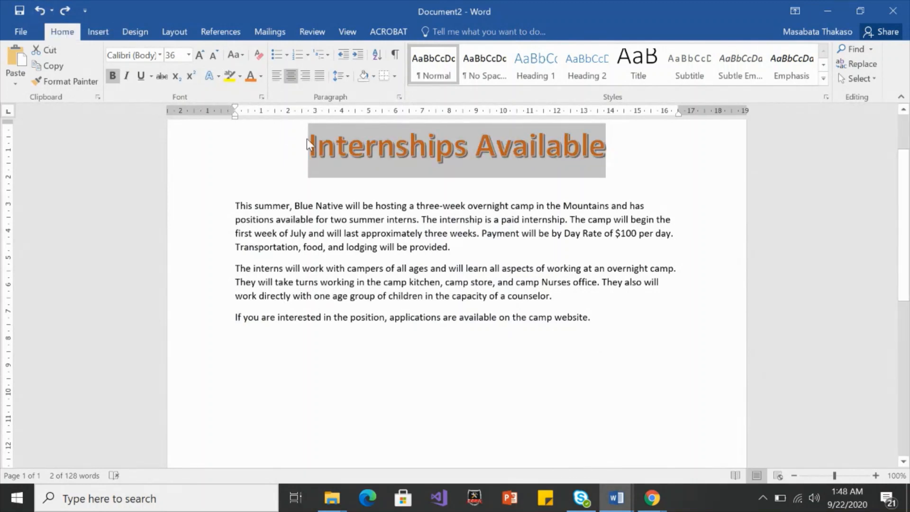
{"action": "left_click", "coordinate": [66, 10]}
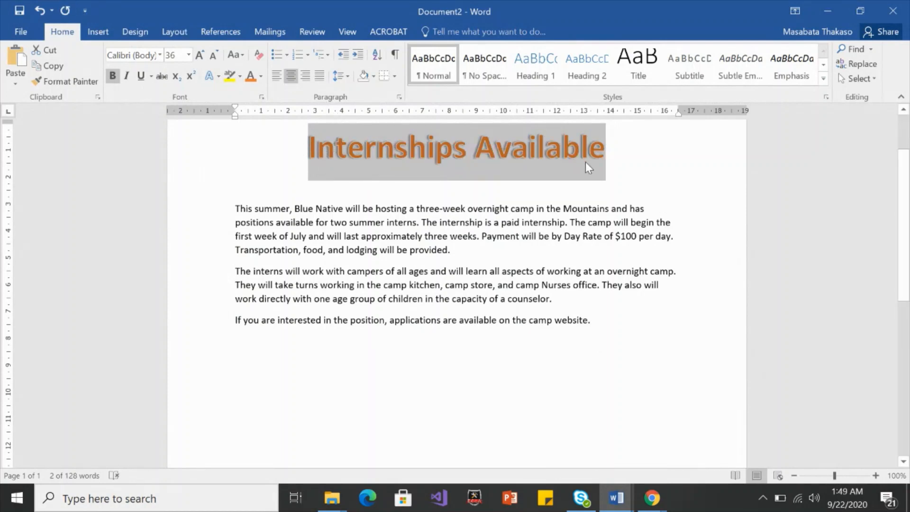
{"action": "left_click", "coordinate": [610, 158]}
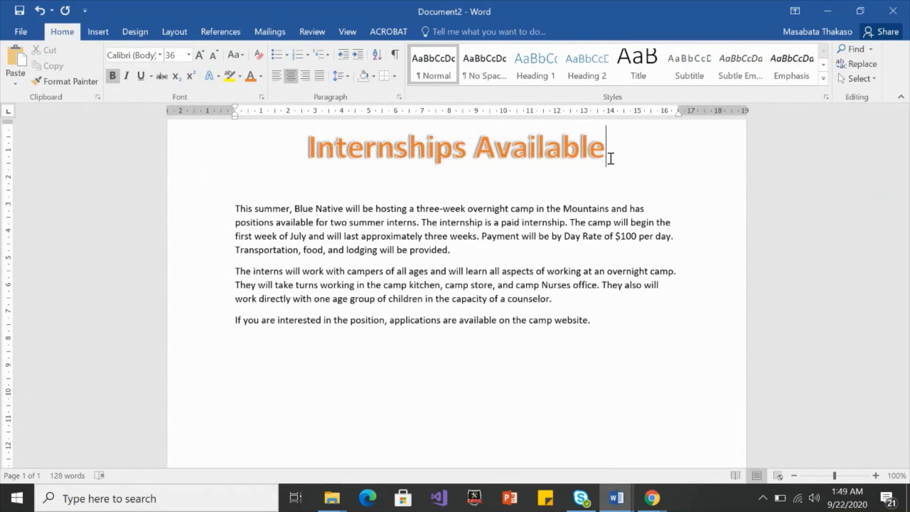
Insert the picture gowrd2016_w01A_script_data3 from the Data folder before the first body paragraph, undoing and redoing the insertion once.
{"action": "left_click", "coordinate": [234, 209]}
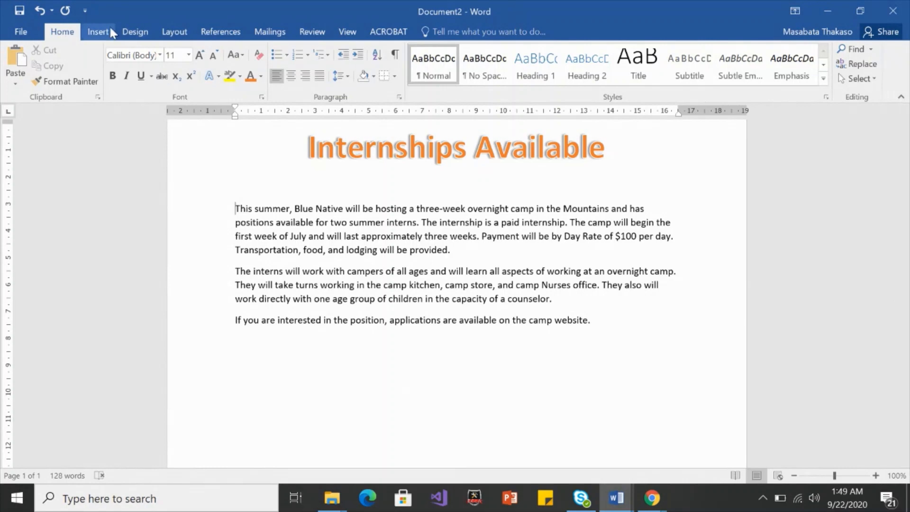
{"action": "left_click", "coordinate": [98, 31]}
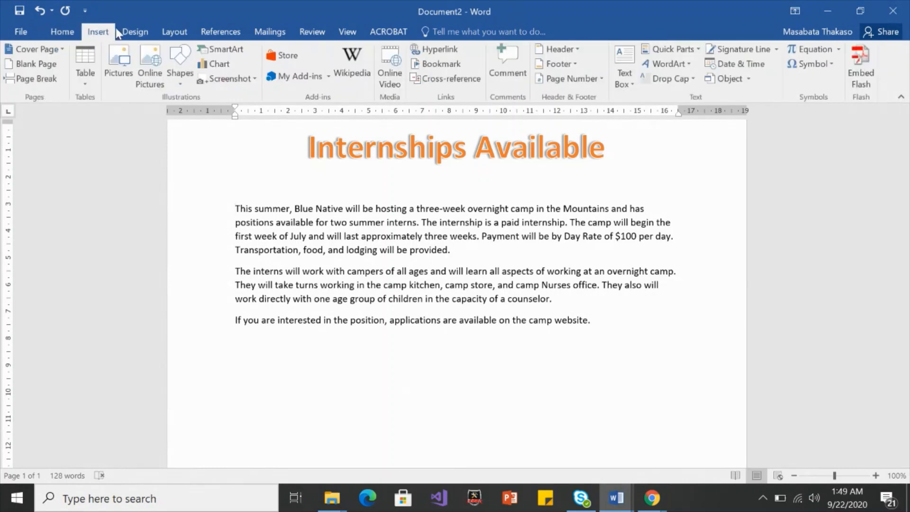
{"action": "left_click", "coordinate": [119, 61]}
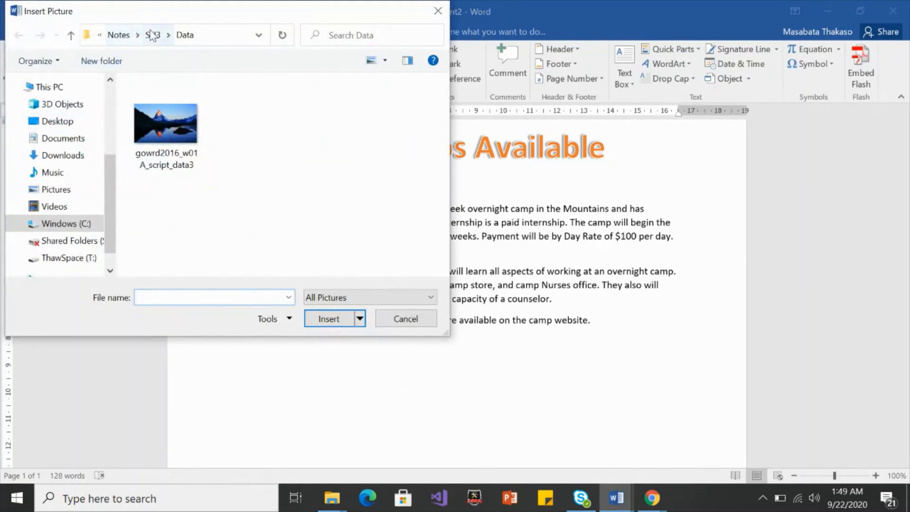
{"action": "left_click", "coordinate": [174, 133]}
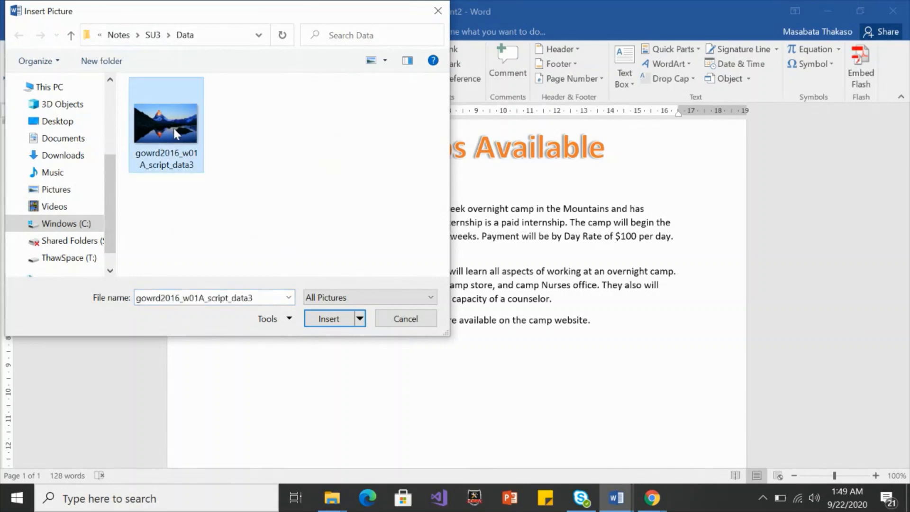
{"action": "left_click", "coordinate": [327, 317]}
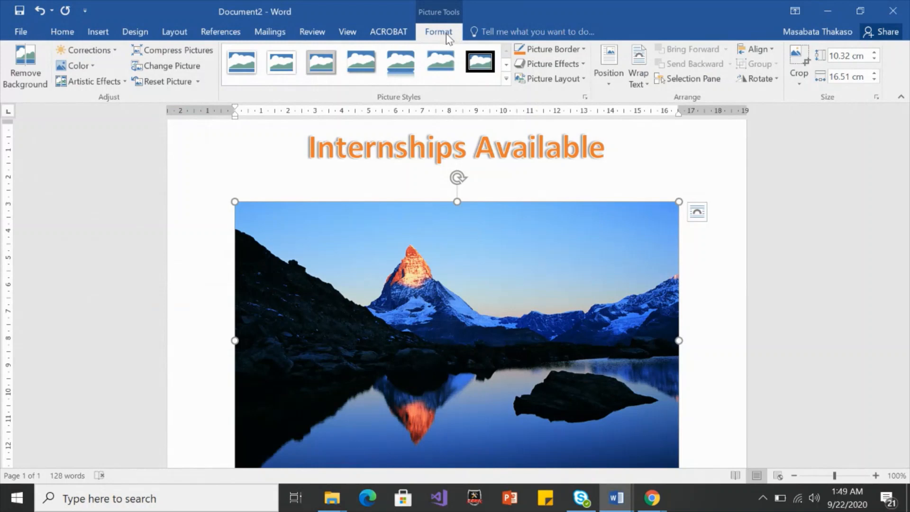
{"action": "left_click", "coordinate": [41, 11]}
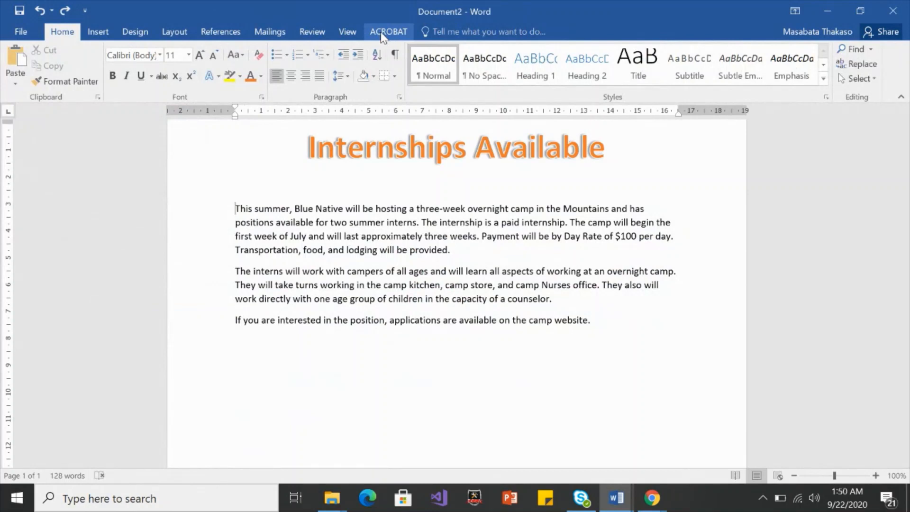
{"action": "left_click", "coordinate": [65, 10]}
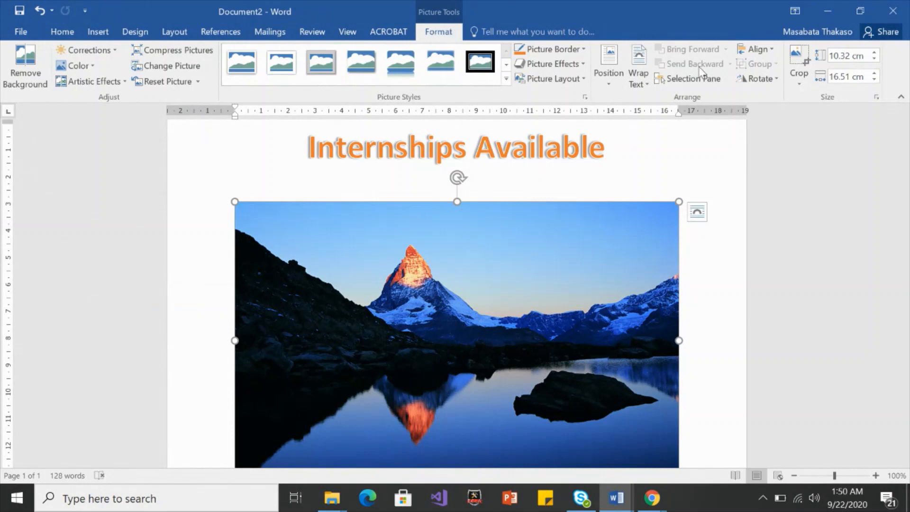
{"action": "left_click", "coordinate": [694, 149]}
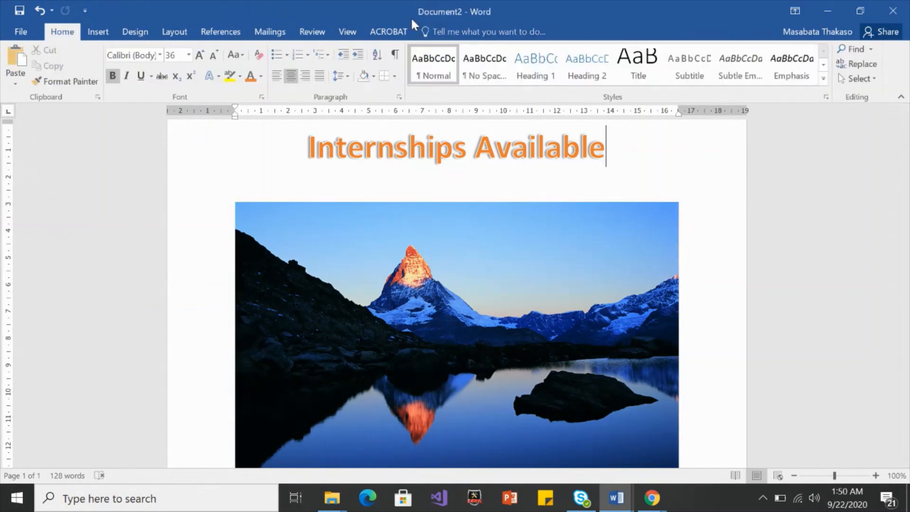
Try reducing the picture's width to about 8.2 cm and its height to about 4.5 cm separately, and undo both changes.
{"action": "left_click", "coordinate": [514, 266]}
{"action": "scroll", "coordinate": [908, 232], "scroll_direction": "down", "scroll_amount": 1}
{"action": "scroll", "coordinate": [907, 232], "scroll_direction": "down", "scroll_amount": 1}
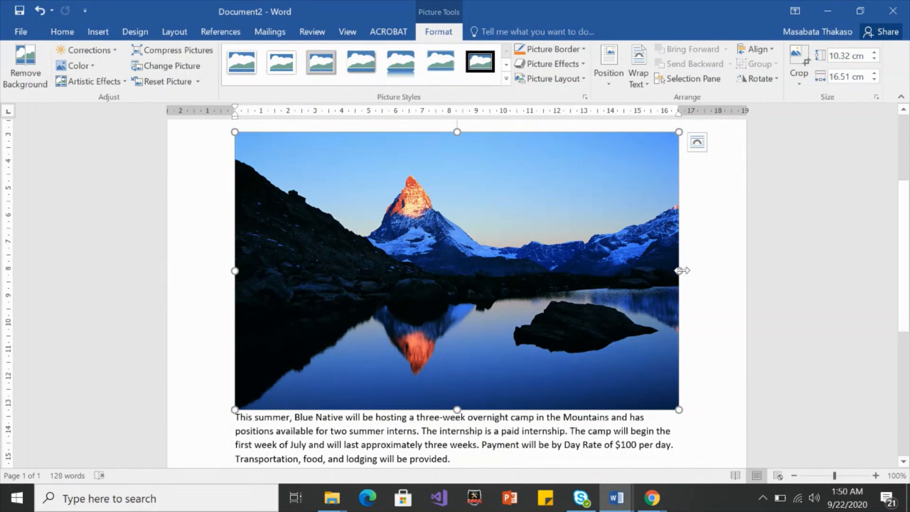
{"action": "left_click_drag", "start_coordinate": [682, 271], "coordinate": [455, 251]}
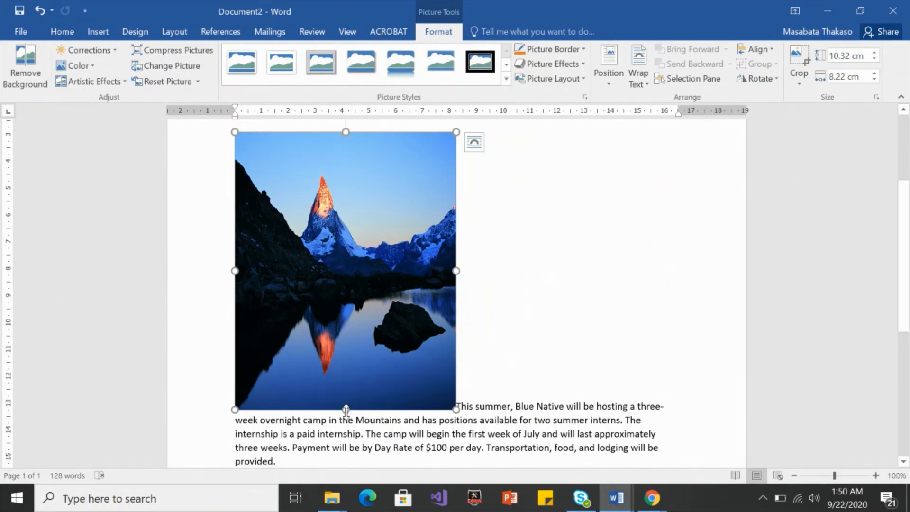
{"action": "left_click_drag", "start_coordinate": [346, 410], "coordinate": [337, 255]}
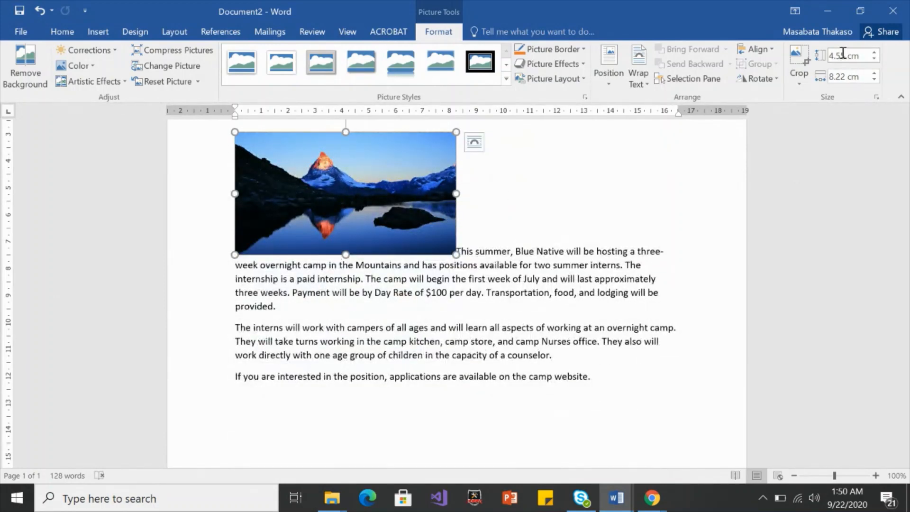
{"action": "left_click", "coordinate": [38, 11]}
{"action": "left_click", "coordinate": [37, 13]}
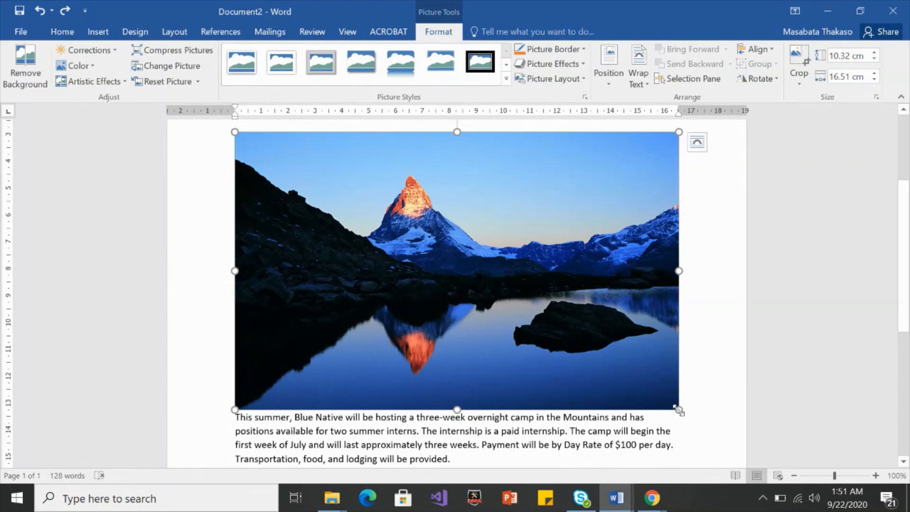
Shrink the picture proportionally to about 9 cm wide, and set its height to 7 cm.
{"action": "left_click_drag", "start_coordinate": [678, 409], "coordinate": [418, 283]}
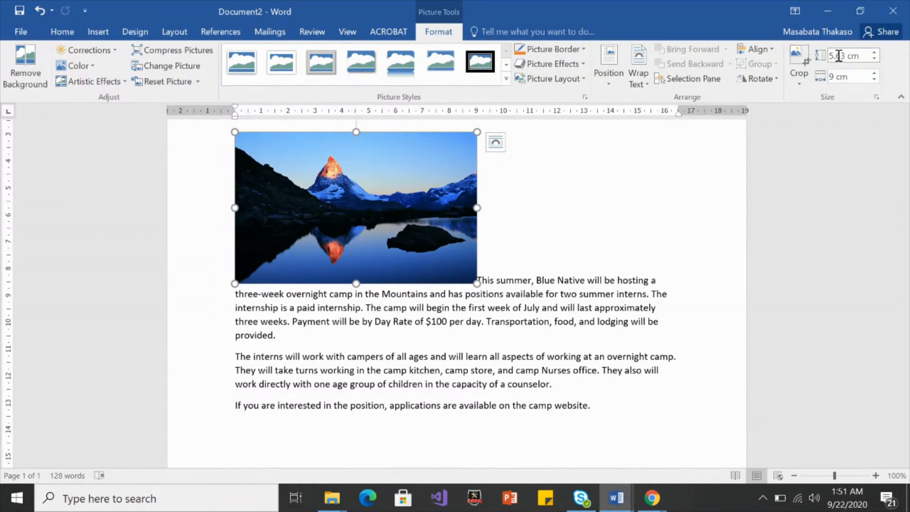
{"action": "left_click", "coordinate": [839, 56]}
{"action": "type", "text": "7"}
{"action": "left_click", "coordinate": [698, 197]}
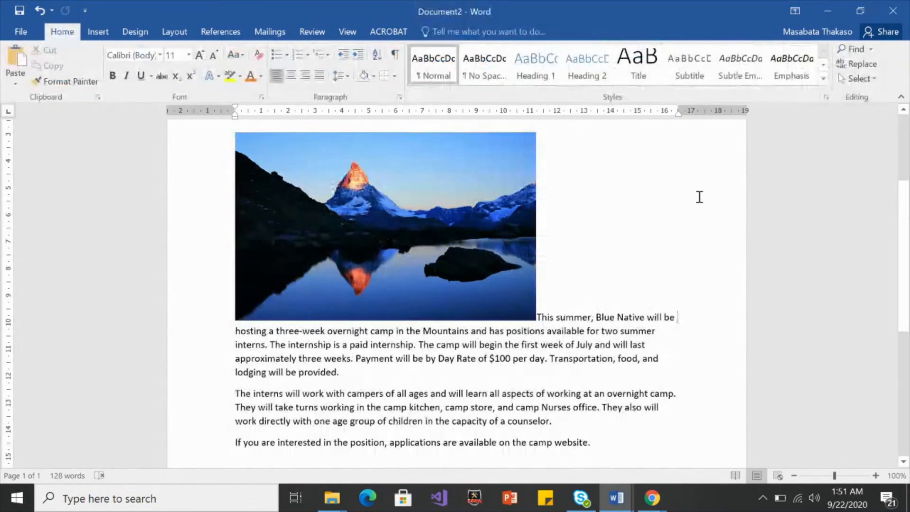
Resize the picture proportionally to about 6.4 cm high and 10.2 cm wide and deselect it.
{"action": "left_click", "coordinate": [488, 237]}
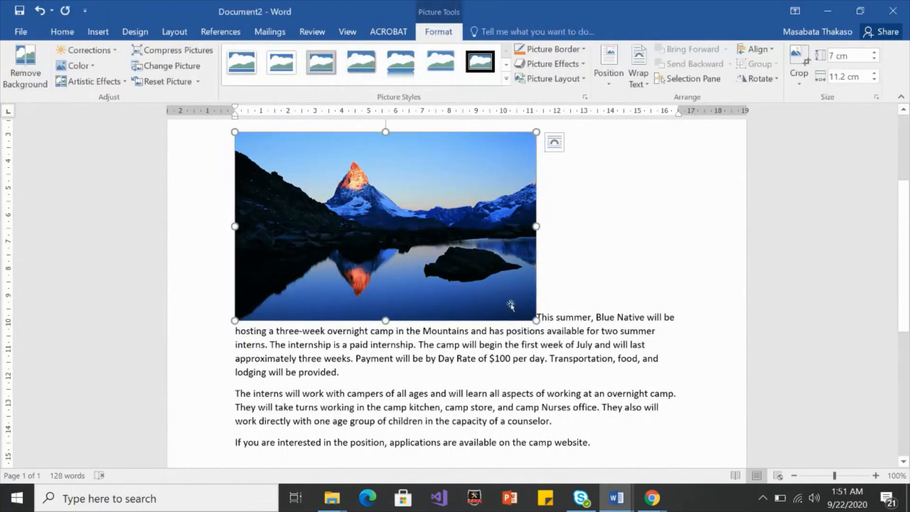
{"action": "left_click", "coordinate": [541, 327]}
{"action": "left_click", "coordinate": [525, 316]}
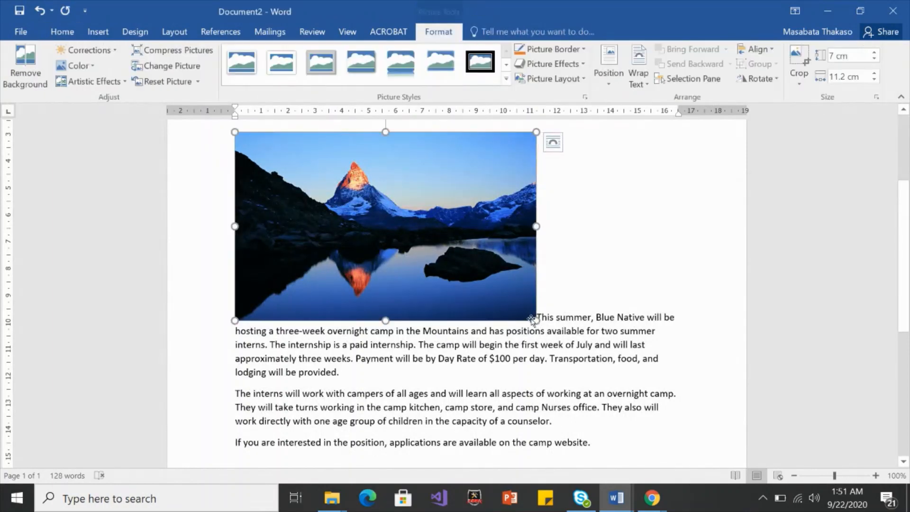
{"action": "left_click_drag", "start_coordinate": [524, 316], "coordinate": [498, 301]}
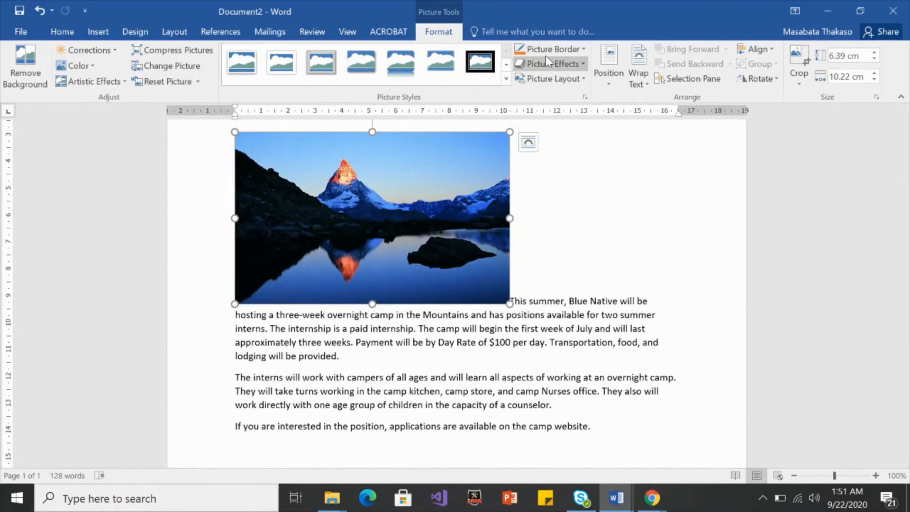
{"action": "left_click", "coordinate": [575, 193]}
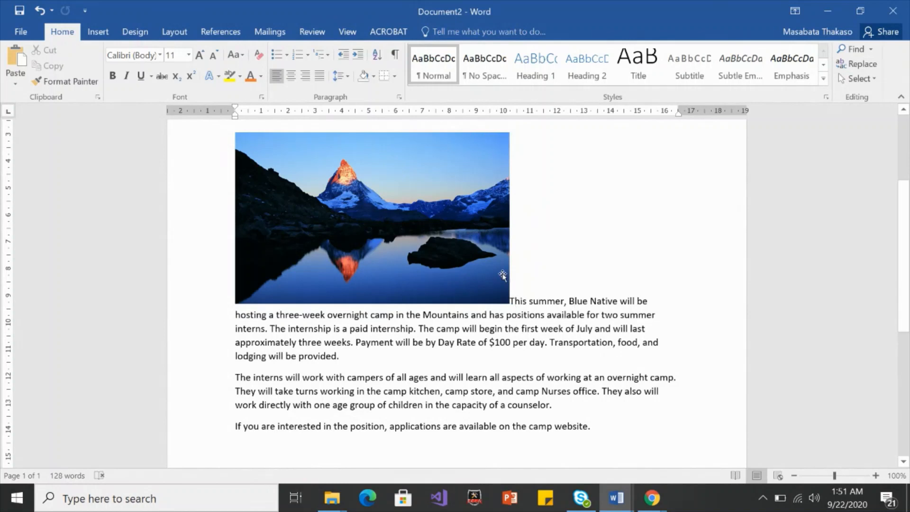
Try a standard red border on the mountain picture and undo it.
{"action": "left_click", "coordinate": [490, 257]}
{"action": "left_click", "coordinate": [581, 50]}
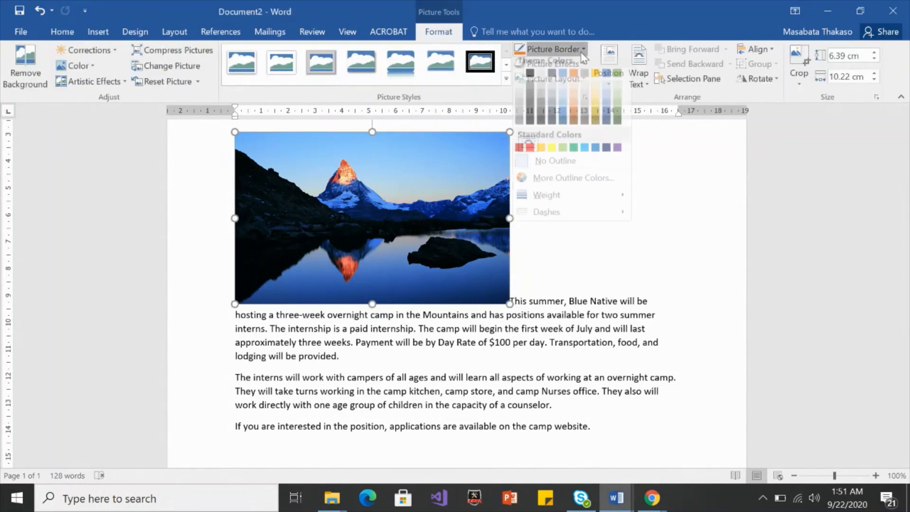
{"action": "left_click", "coordinate": [530, 153]}
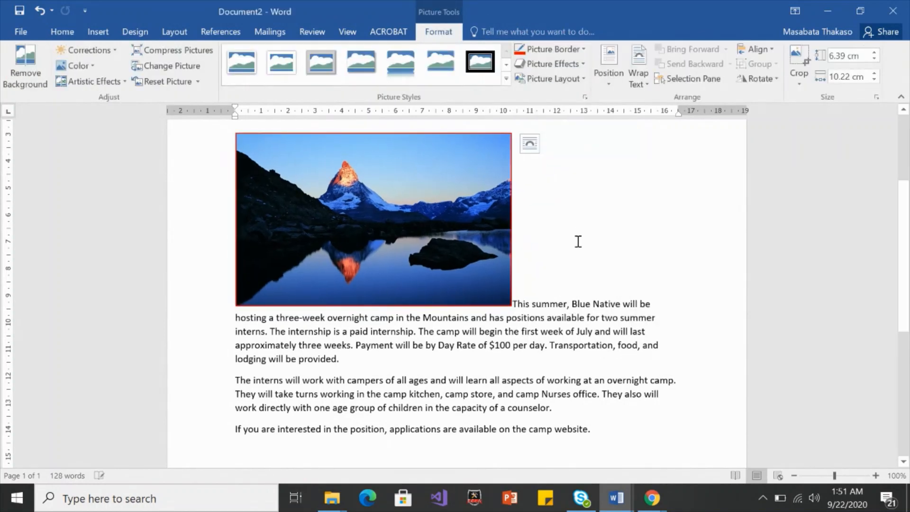
{"action": "left_click", "coordinate": [578, 232]}
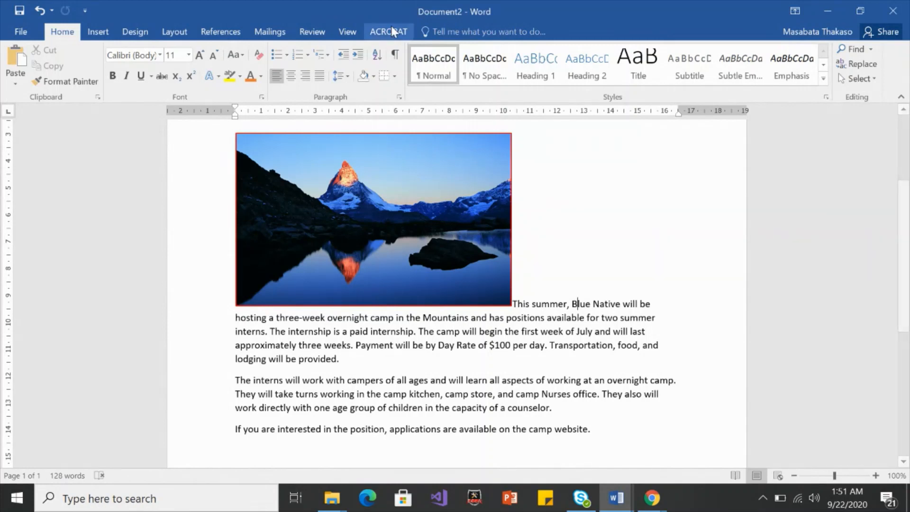
{"action": "left_click", "coordinate": [428, 171]}
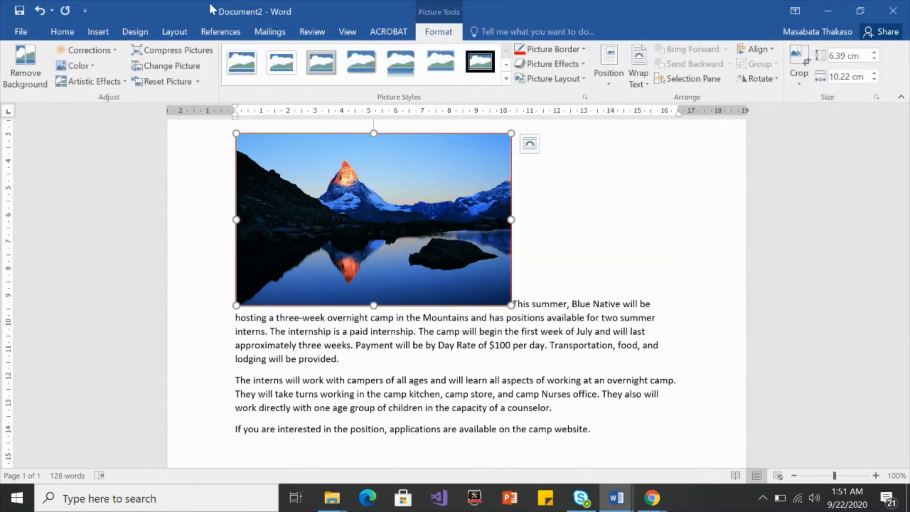
{"action": "left_click", "coordinate": [41, 10]}
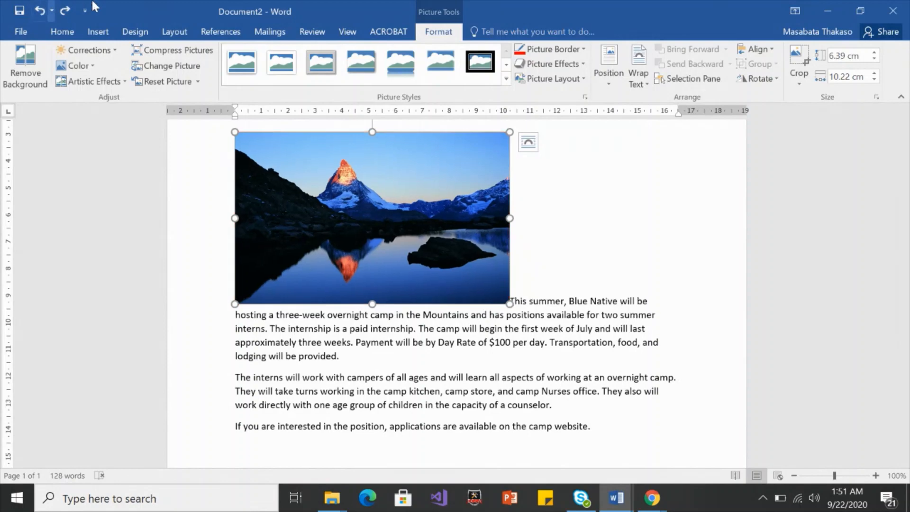
Try the largest orange glow variation on the mountain picture and undo it.
{"action": "left_click", "coordinate": [582, 63]}
{"action": "mouse_move", "coordinate": [567, 176]}
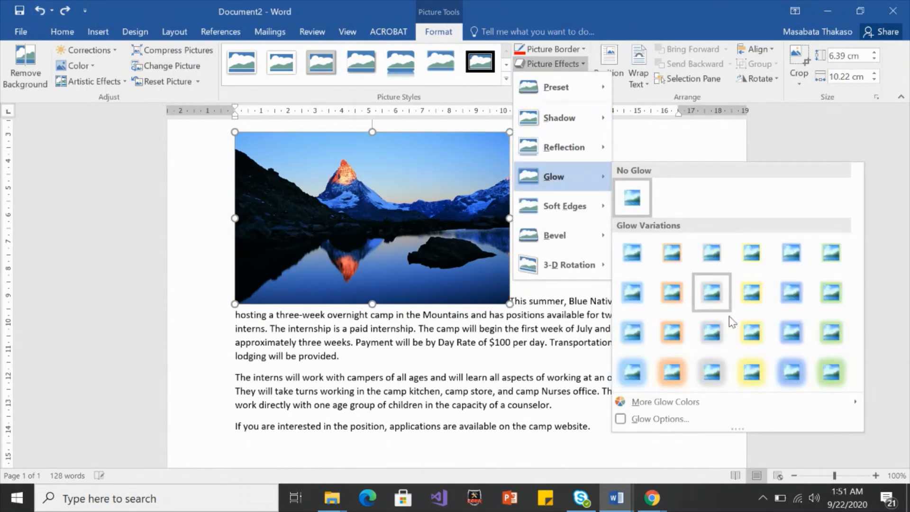
{"action": "left_click", "coordinate": [672, 372]}
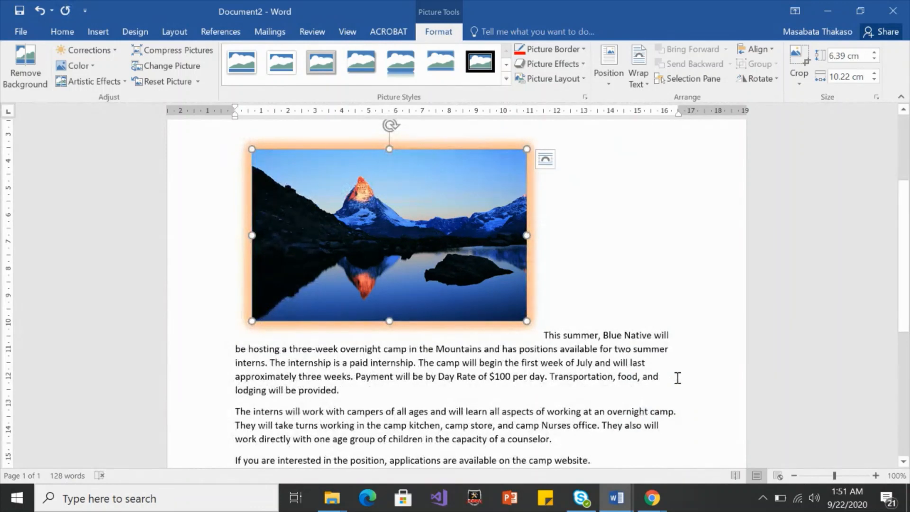
{"action": "left_click", "coordinate": [40, 10]}
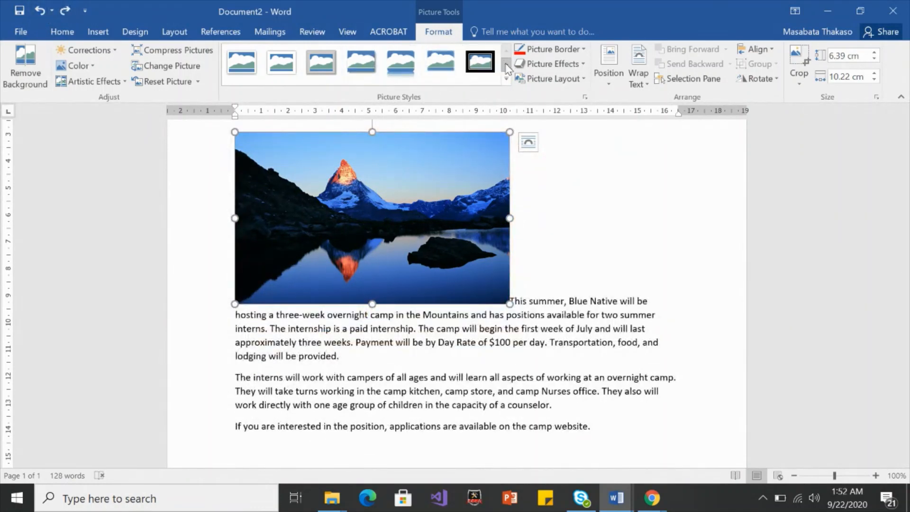
Apply the rounded rectangle picture style with bevelled edges to the mountain picture.
{"action": "left_click", "coordinate": [506, 79]}
{"action": "left_click", "coordinate": [444, 141]}
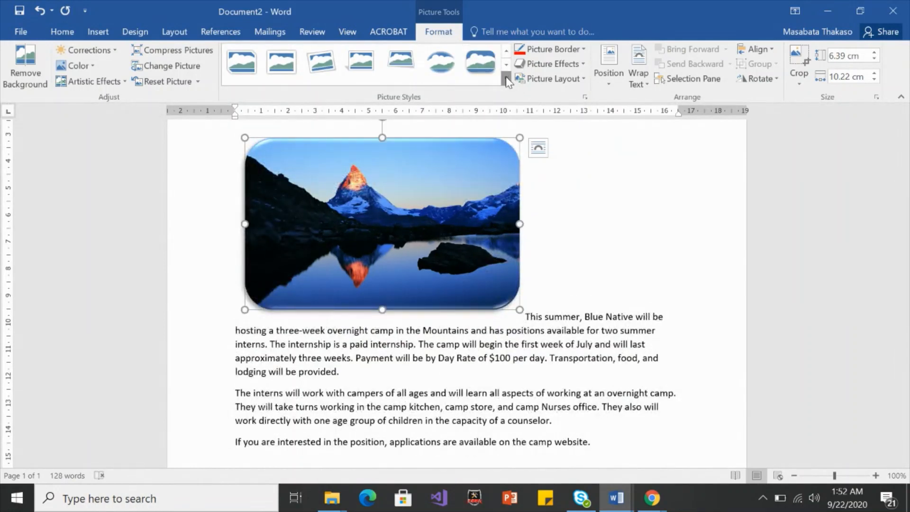
{"action": "left_click", "coordinate": [506, 79]}
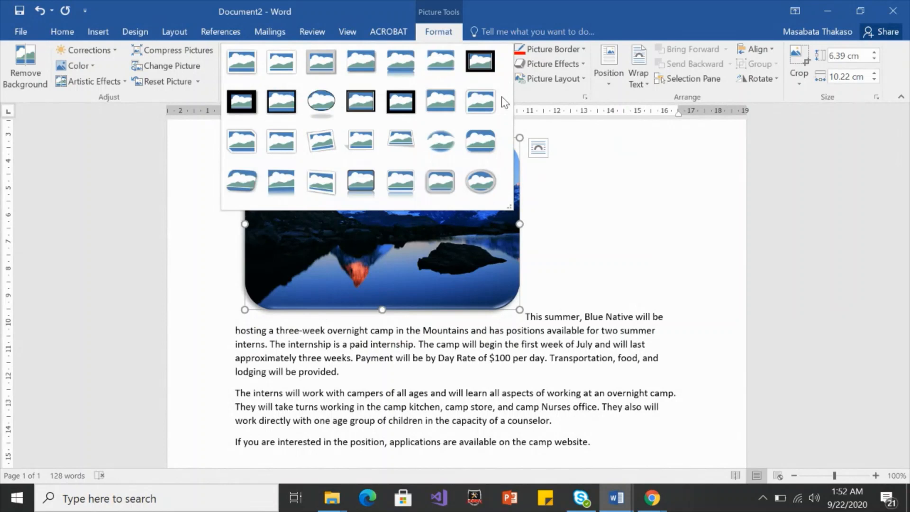
{"action": "left_click", "coordinate": [488, 140]}
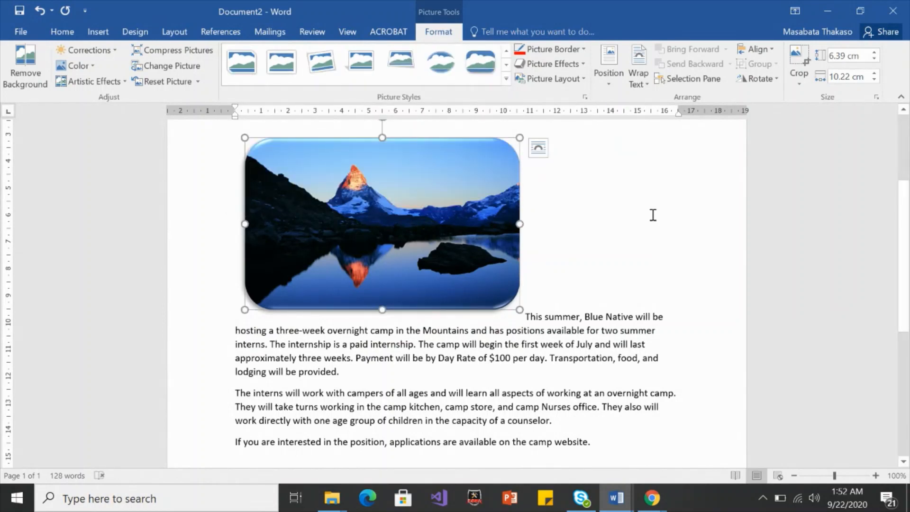
{"action": "left_click", "coordinate": [649, 503]}
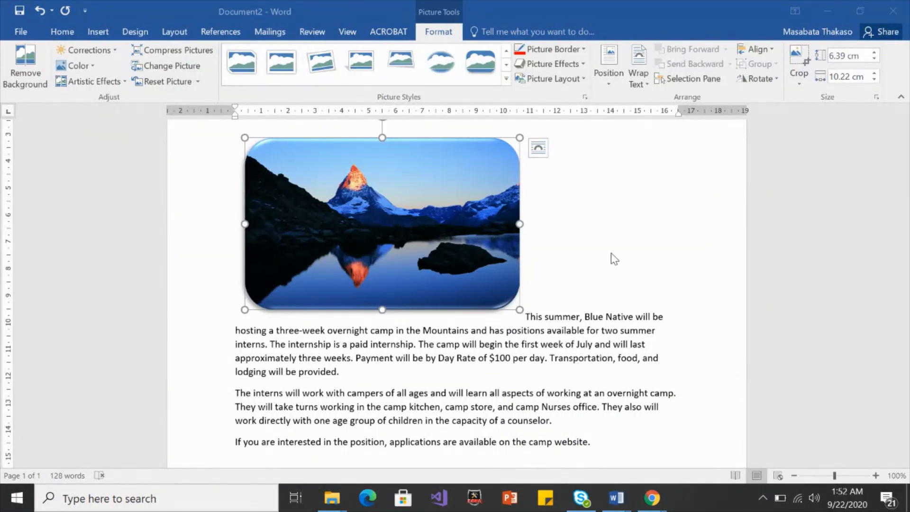
{"action": "left_click", "coordinate": [471, 209]}
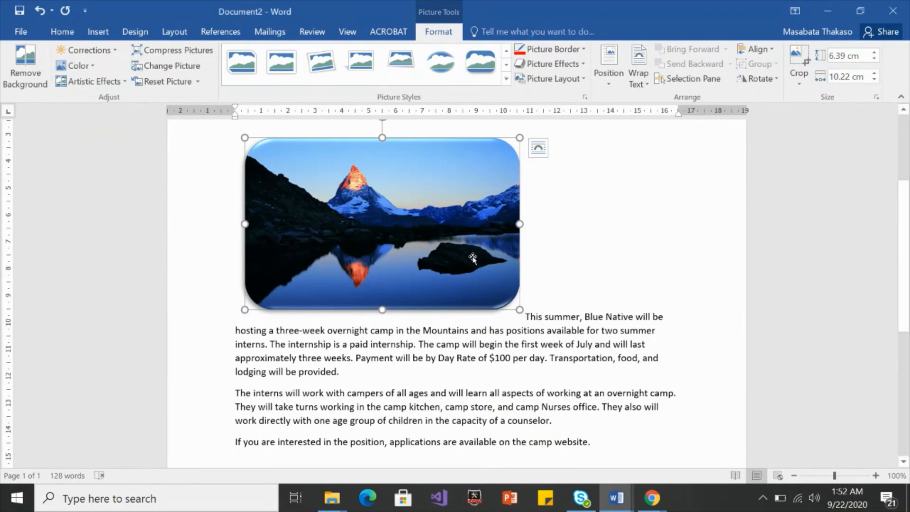
Try moving the inline mountain picture within the body text and undo both moves.
{"action": "left_click_drag", "start_coordinate": [460, 251], "coordinate": [691, 284]}
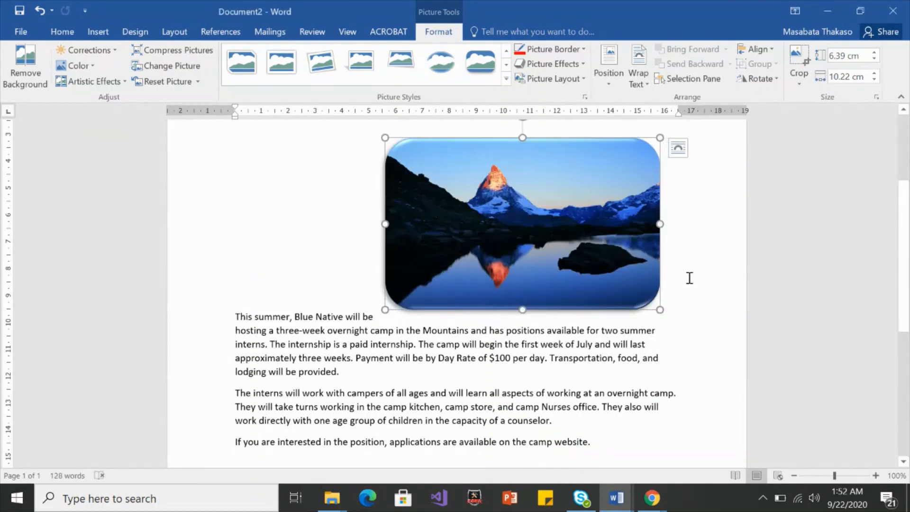
{"action": "left_click_drag", "start_coordinate": [609, 246], "coordinate": [721, 356]}
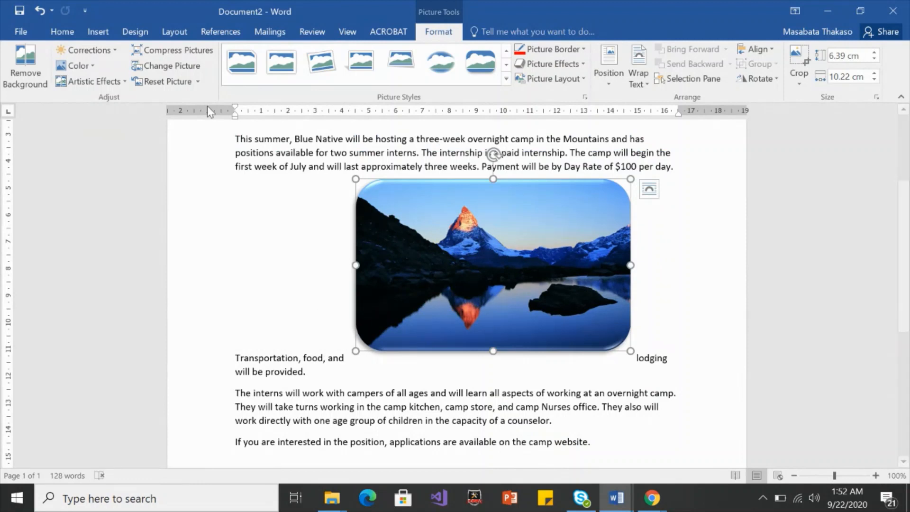
{"action": "left_click", "coordinate": [40, 10]}
{"action": "left_click", "coordinate": [40, 10]}
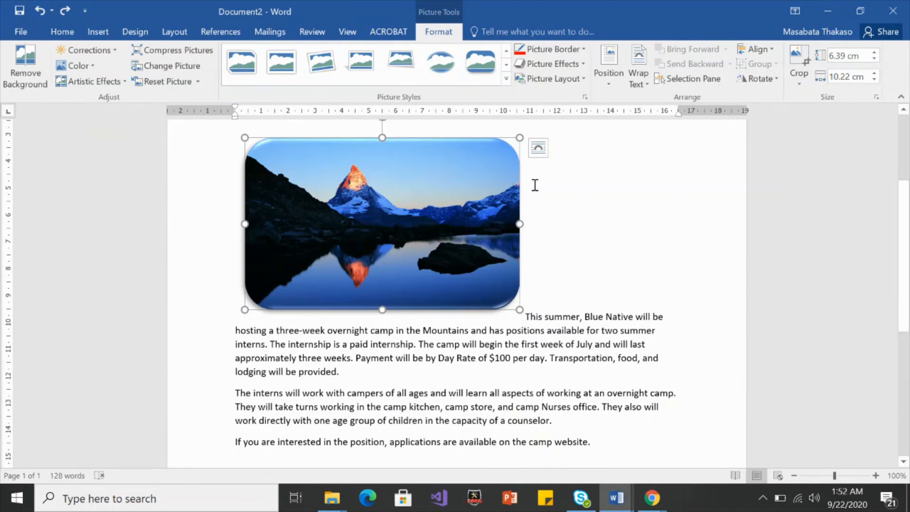
Try placing the picture behind and in front of the text, set its wrapping to Square, and deselect it.
{"action": "left_click", "coordinate": [535, 155]}
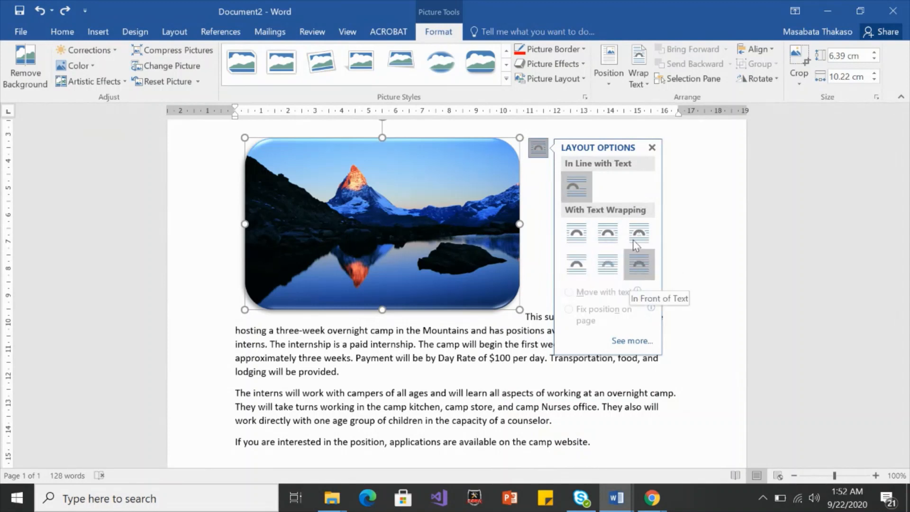
{"action": "left_click", "coordinate": [606, 274]}
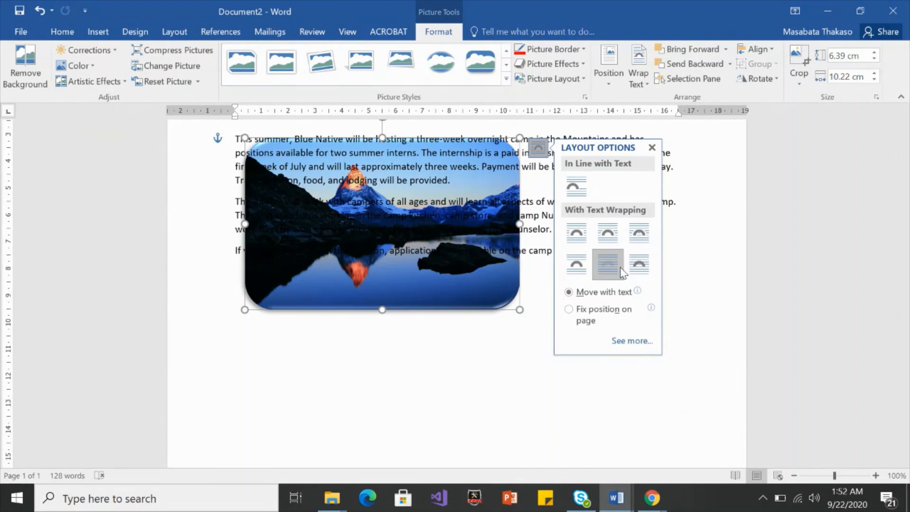
{"action": "left_click", "coordinate": [635, 265]}
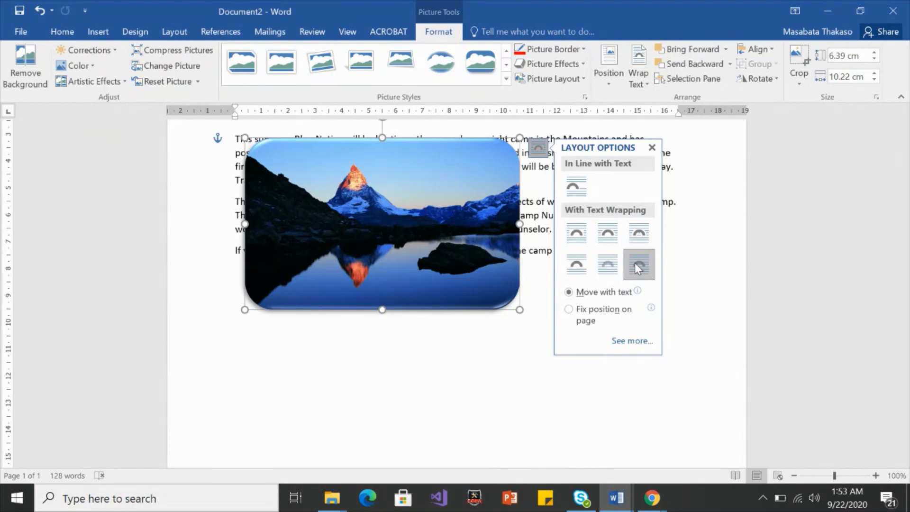
{"action": "left_click", "coordinate": [586, 243]}
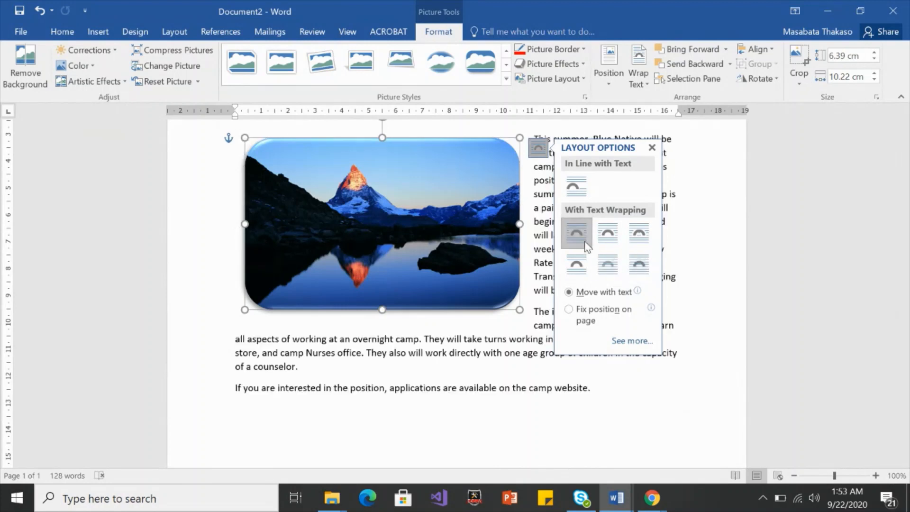
{"action": "left_click", "coordinate": [696, 394]}
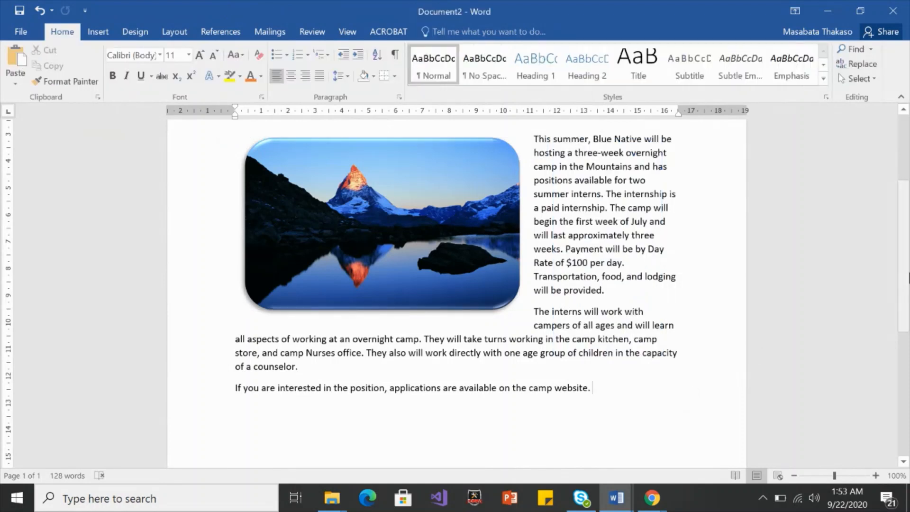
Move the picture into the body text, about 3.83 cm right of the margin and 0.7 cm below its anchor paragraph.
{"action": "left_click_drag", "start_coordinate": [903, 280], "coordinate": [900, 242]}
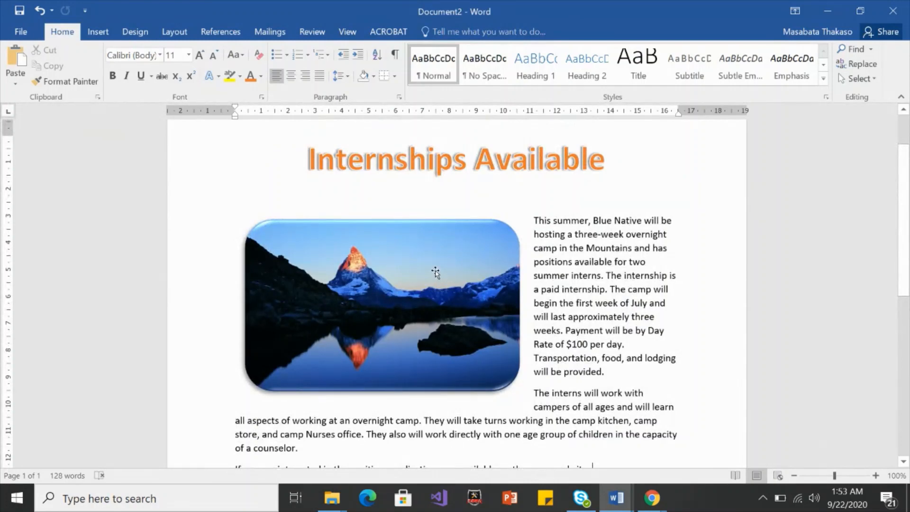
{"action": "left_click_drag", "start_coordinate": [435, 272], "coordinate": [502, 274]}
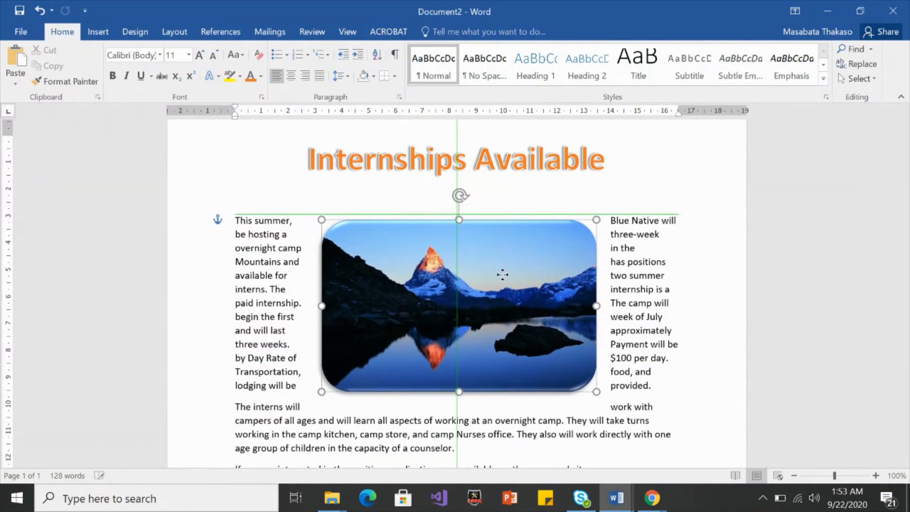
{"action": "left_click_drag", "start_coordinate": [502, 272], "coordinate": [502, 265]}
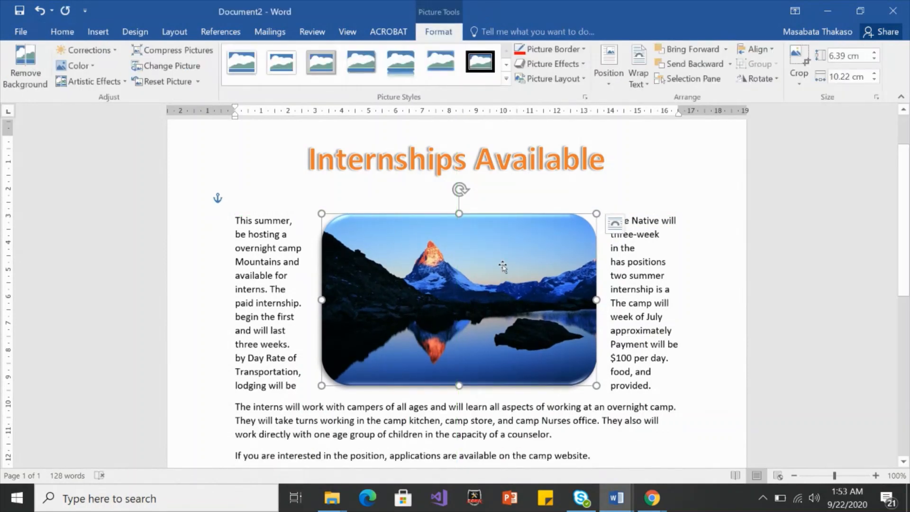
{"action": "mouse_move", "coordinate": [502, 266]}
{"action": "left_mouse_down"}
{"action": "mouse_move", "coordinate": [639, 264]}
{"action": "mouse_move", "coordinate": [519, 261]}
{"action": "left_mouse_up"}
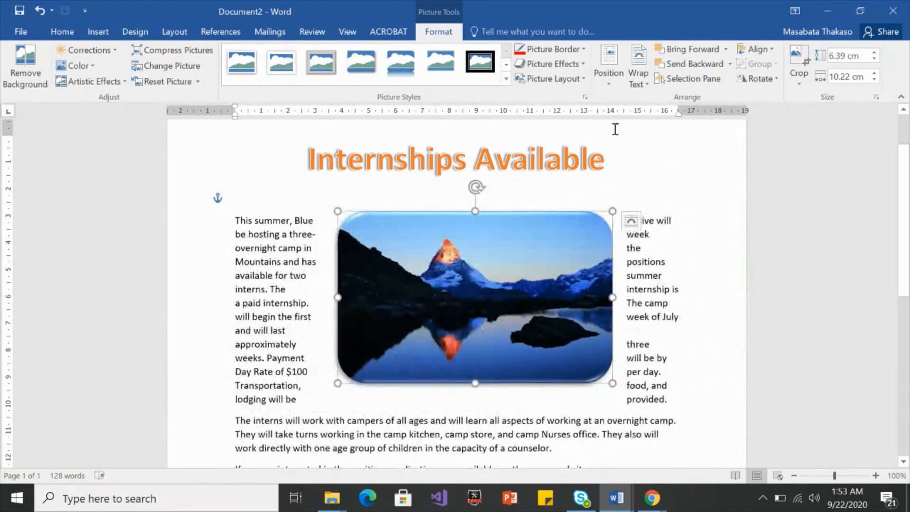
Try aligning the picture horizontally Right relative to Page and undo it.
{"action": "left_click", "coordinate": [611, 88]}
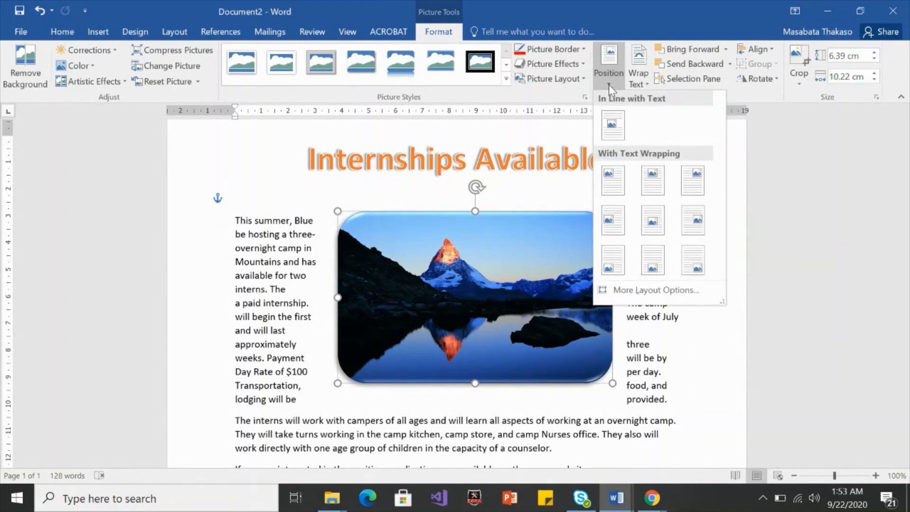
{"action": "left_click", "coordinate": [640, 291]}
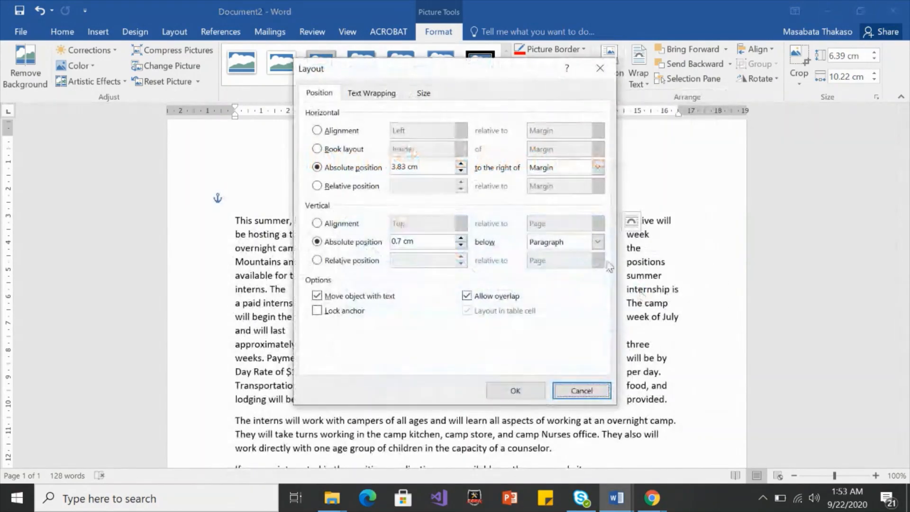
{"action": "left_click", "coordinate": [332, 133]}
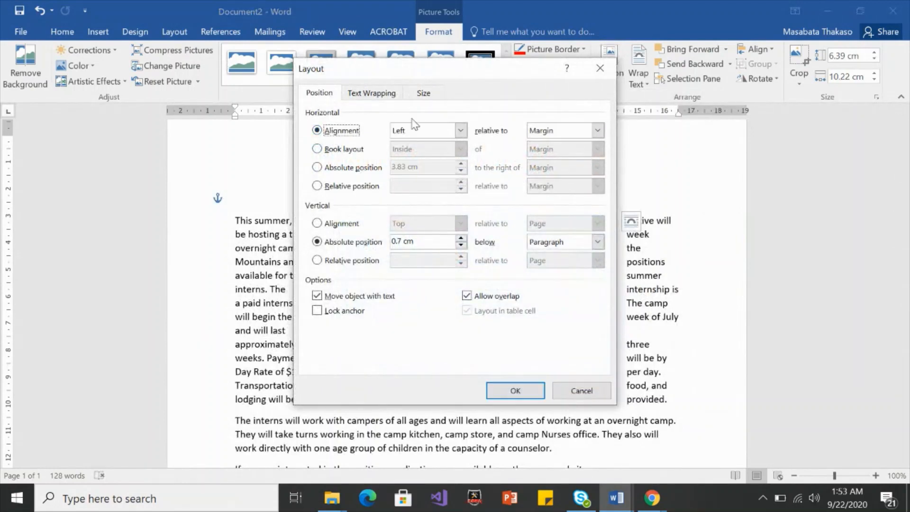
{"action": "left_click", "coordinate": [460, 131]}
{"action": "left_click", "coordinate": [417, 164]}
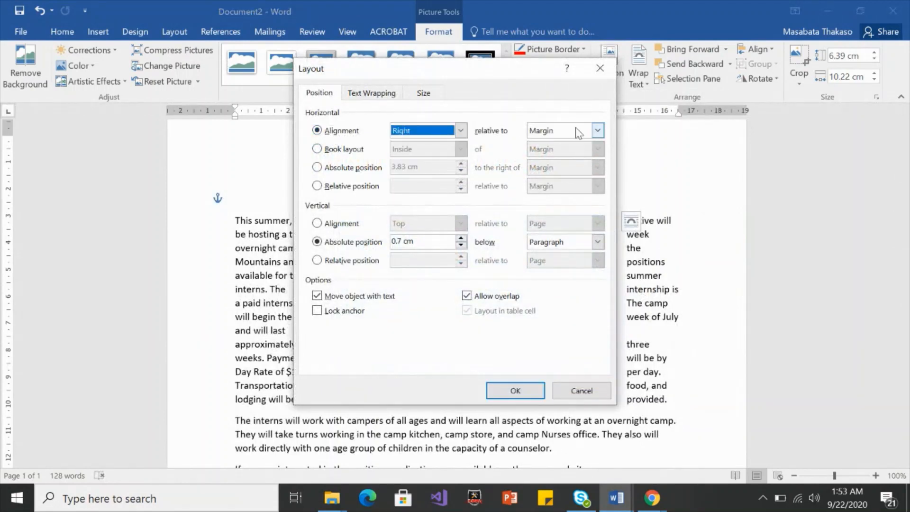
{"action": "left_click", "coordinate": [598, 131]}
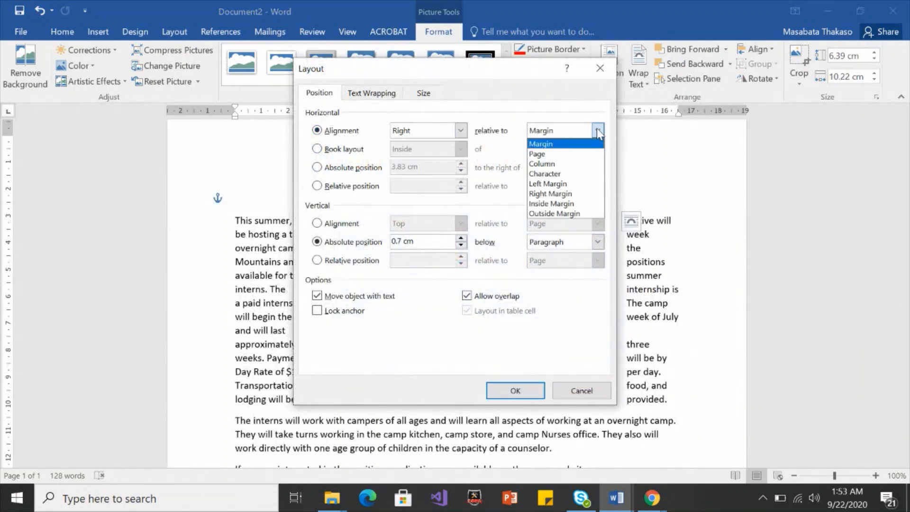
{"action": "left_click", "coordinate": [577, 155]}
{"action": "left_click", "coordinate": [516, 390]}
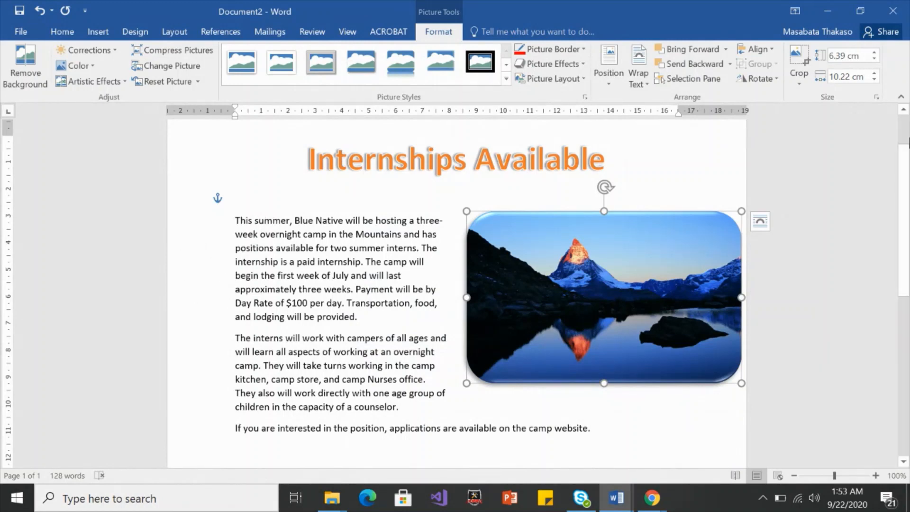
{"action": "left_click_drag", "start_coordinate": [903, 187], "coordinate": [903, 227]}
{"action": "left_click", "coordinate": [41, 14]}
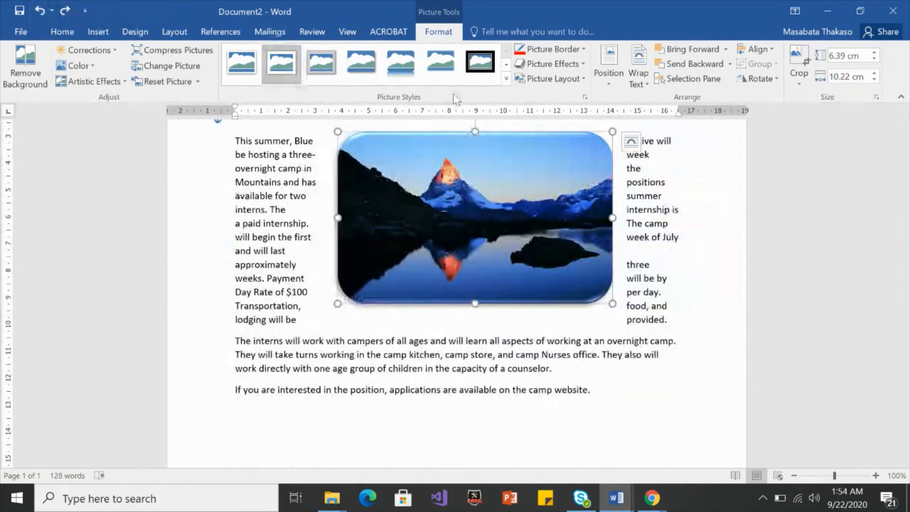
Align the picture horizontally Right relative to Margin.
{"action": "left_click", "coordinate": [607, 76]}
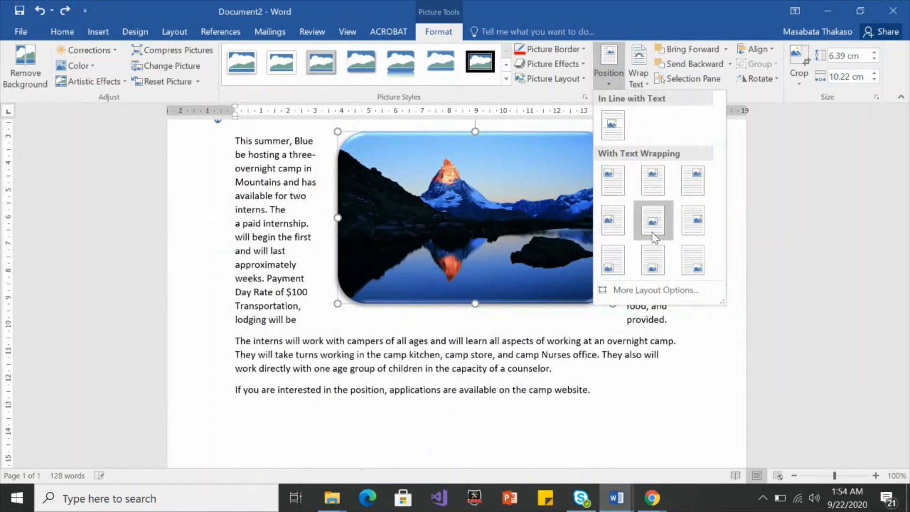
{"action": "left_click", "coordinate": [654, 281]}
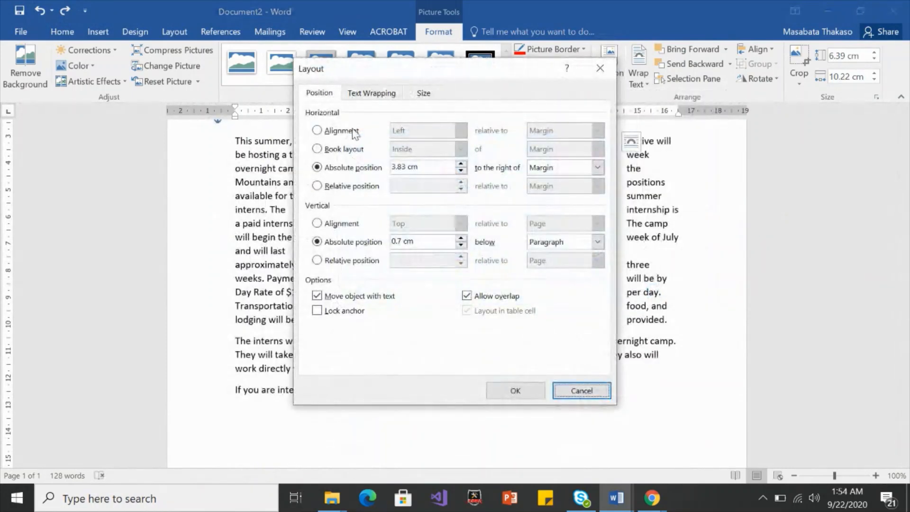
{"action": "left_click", "coordinate": [333, 130]}
{"action": "left_click", "coordinate": [461, 130]}
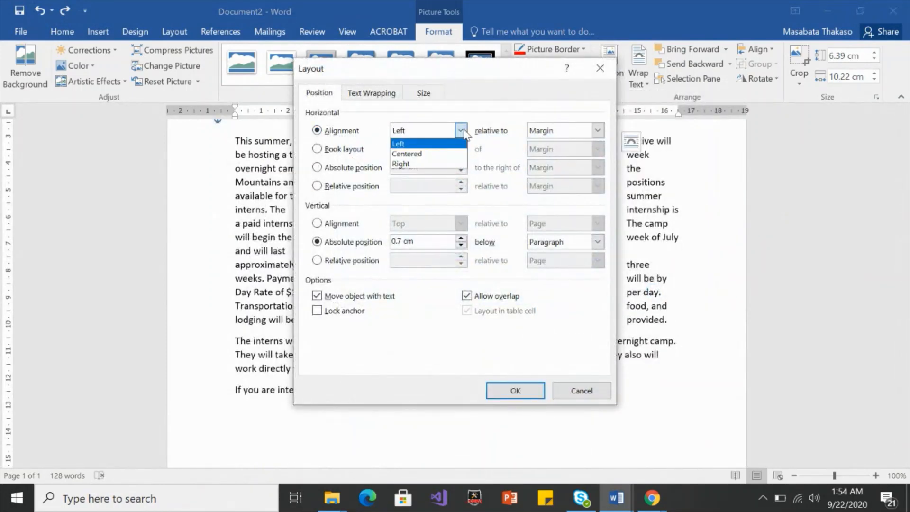
{"action": "left_click", "coordinate": [451, 164]}
{"action": "left_click", "coordinate": [598, 129]}
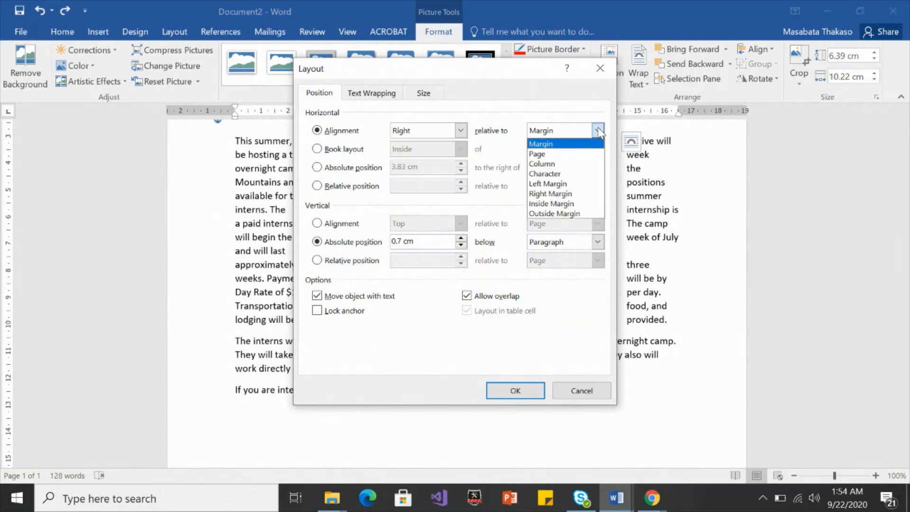
{"action": "left_click", "coordinate": [570, 143]}
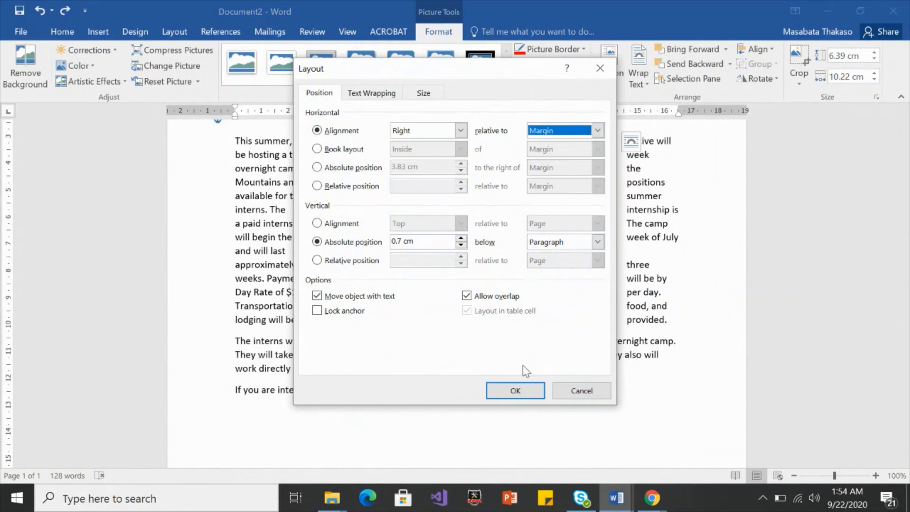
{"action": "left_click", "coordinate": [515, 390]}
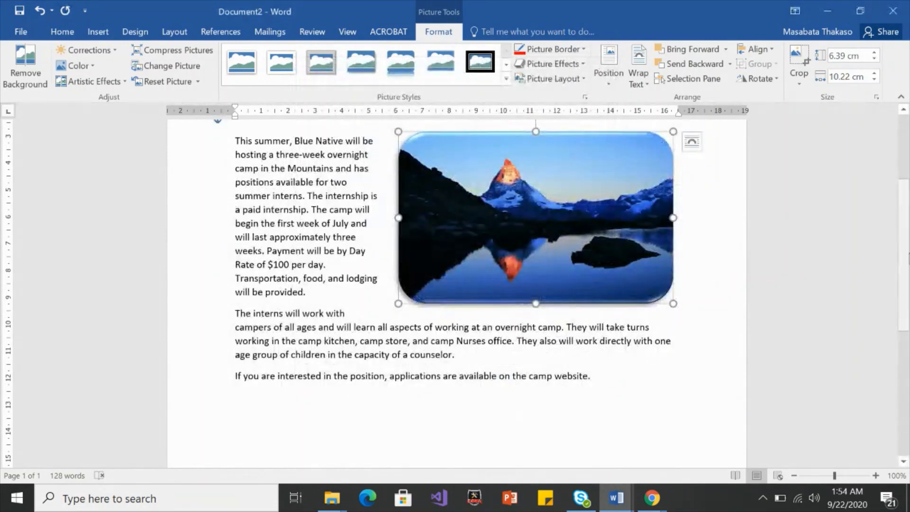
Align the picture vertically Top relative to Page.
{"action": "scroll", "coordinate": [684, 316], "scroll_direction": "up", "scroll_amount": 3}
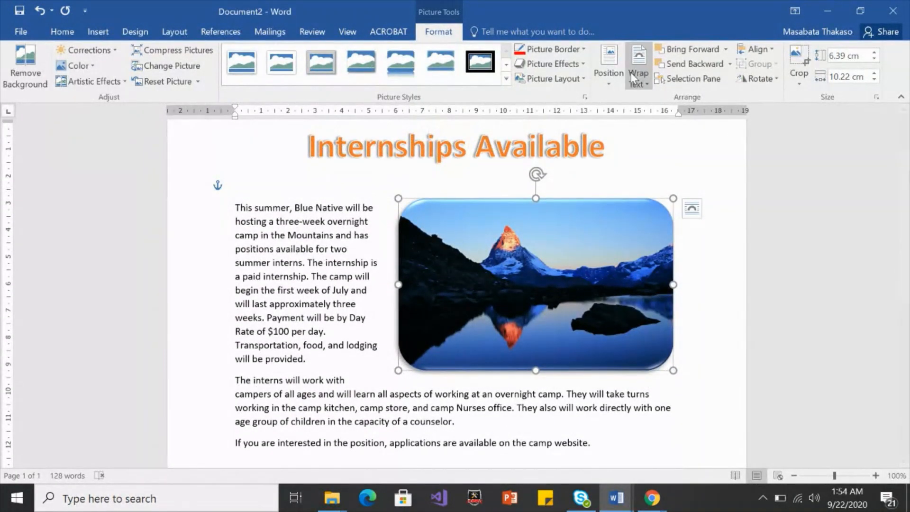
{"action": "left_click", "coordinate": [609, 71]}
{"action": "left_click", "coordinate": [645, 290]}
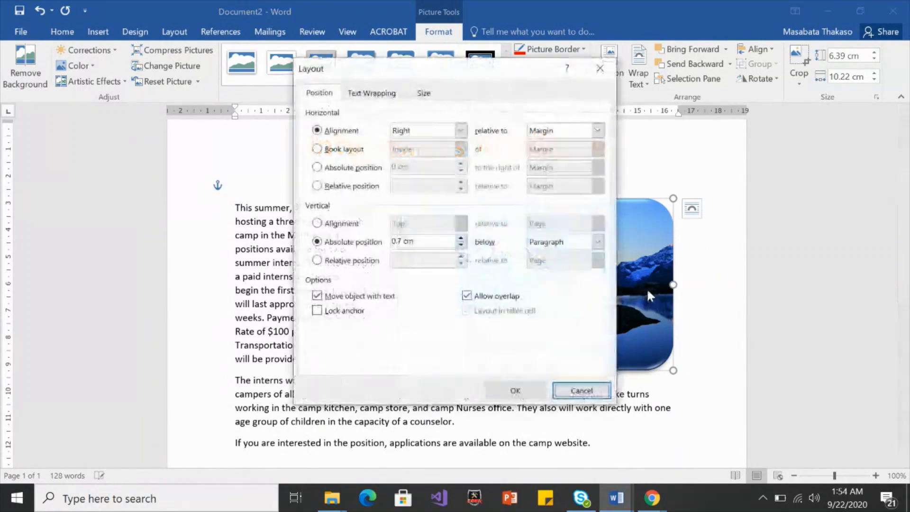
{"action": "left_click", "coordinate": [330, 223]}
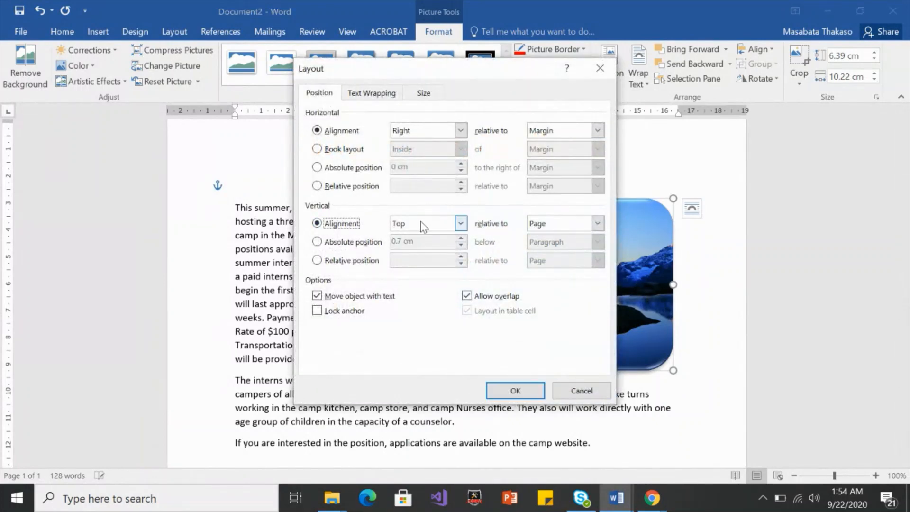
{"action": "left_click", "coordinate": [529, 390]}
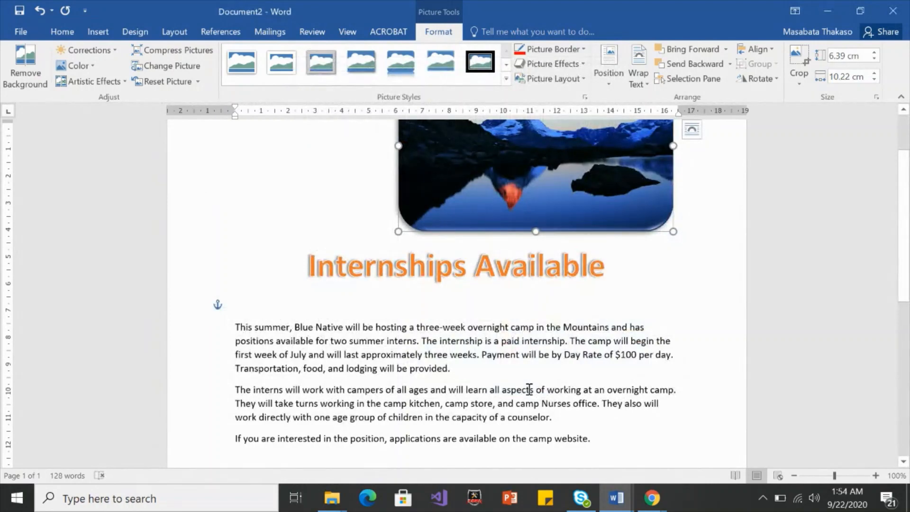
{"action": "mouse_move", "coordinate": [908, 230]}
{"action": "left_mouse_down"}
{"action": "mouse_move", "coordinate": [908, 185]}
{"action": "mouse_move", "coordinate": [908, 241]}
{"action": "left_mouse_up"}
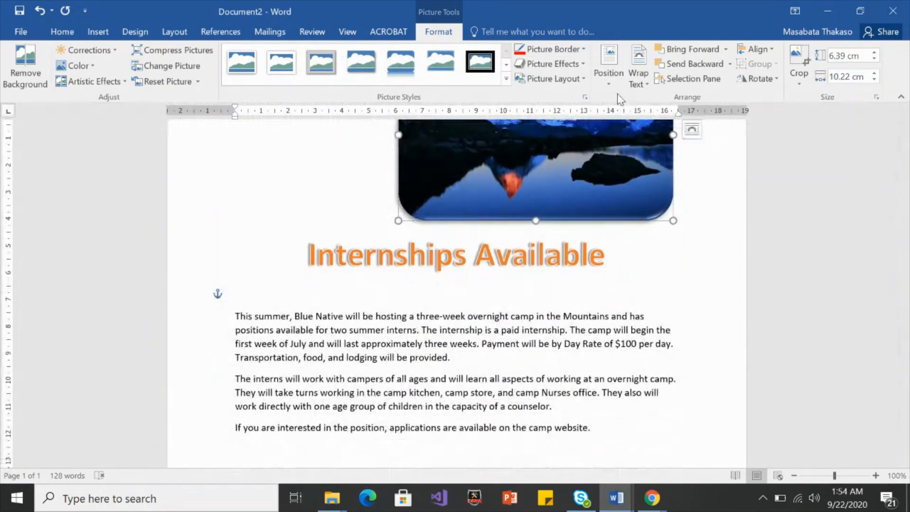
Align the picture vertically Top relative to Line.
{"action": "left_click", "coordinate": [608, 73]}
{"action": "left_click", "coordinate": [655, 289]}
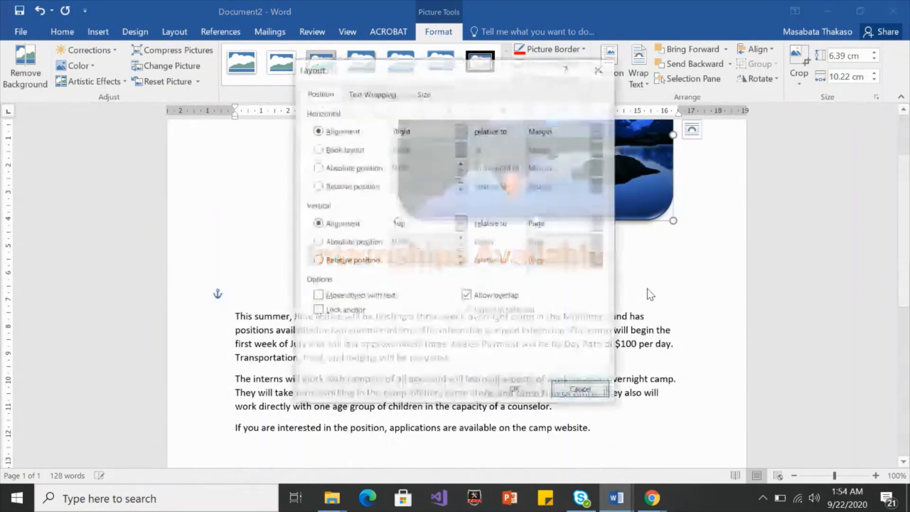
{"action": "left_click", "coordinate": [598, 223]}
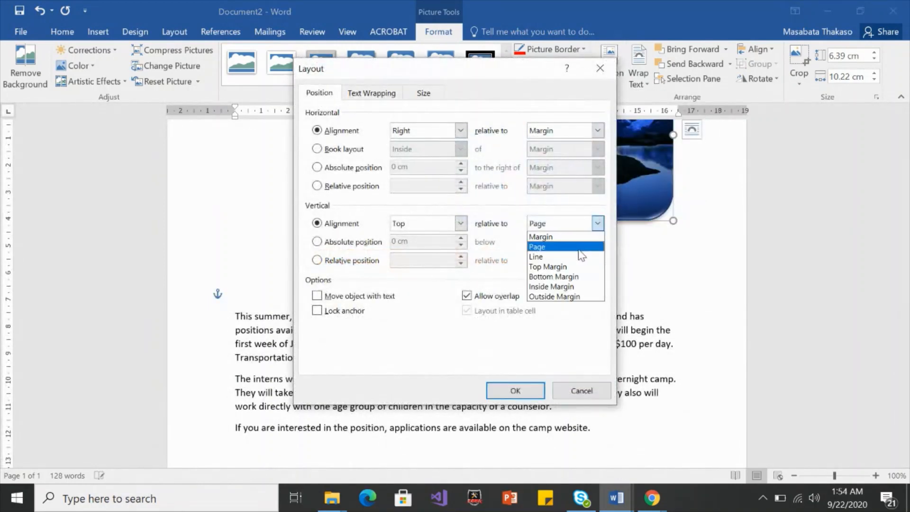
{"action": "left_click", "coordinate": [578, 255]}
{"action": "left_click", "coordinate": [517, 391]}
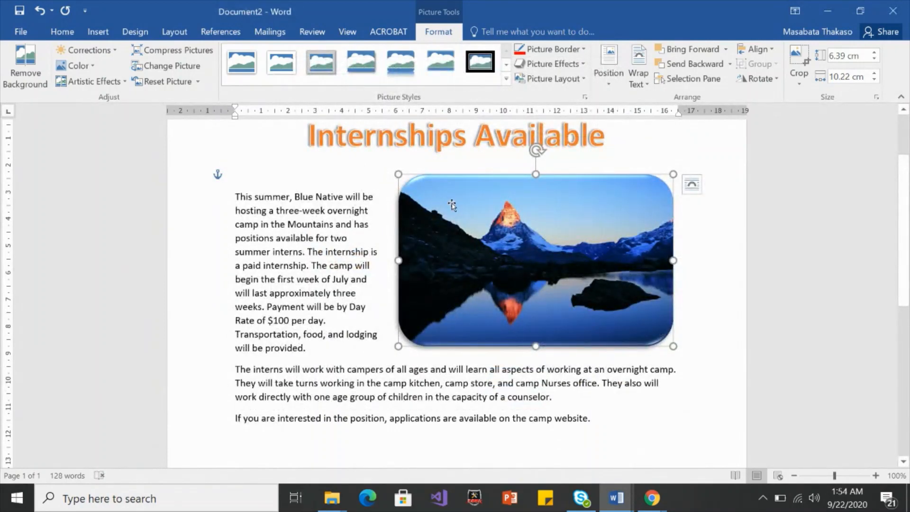
Move the picture down slightly so its top edge lines up with the first line of the body text, then deselect it.
{"action": "left_click_drag", "start_coordinate": [451, 205], "coordinate": [448, 225]}
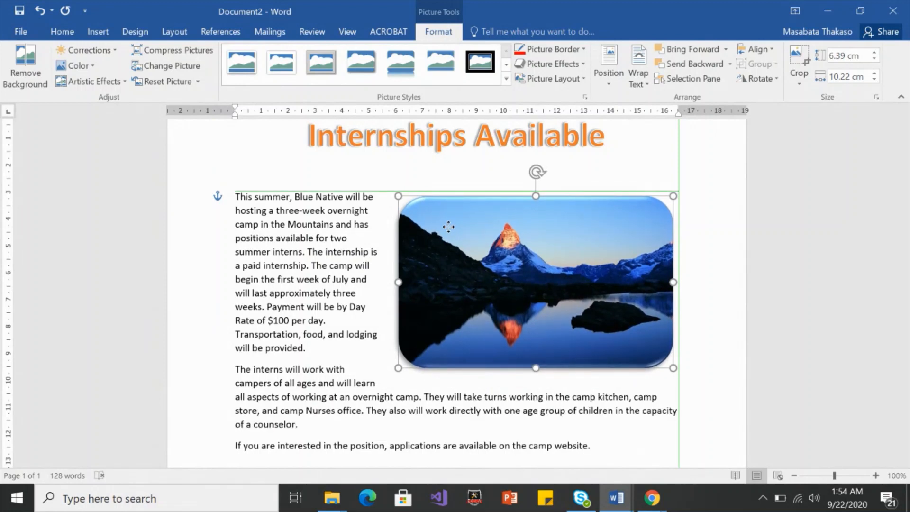
{"action": "left_click_drag", "start_coordinate": [448, 227], "coordinate": [450, 228]}
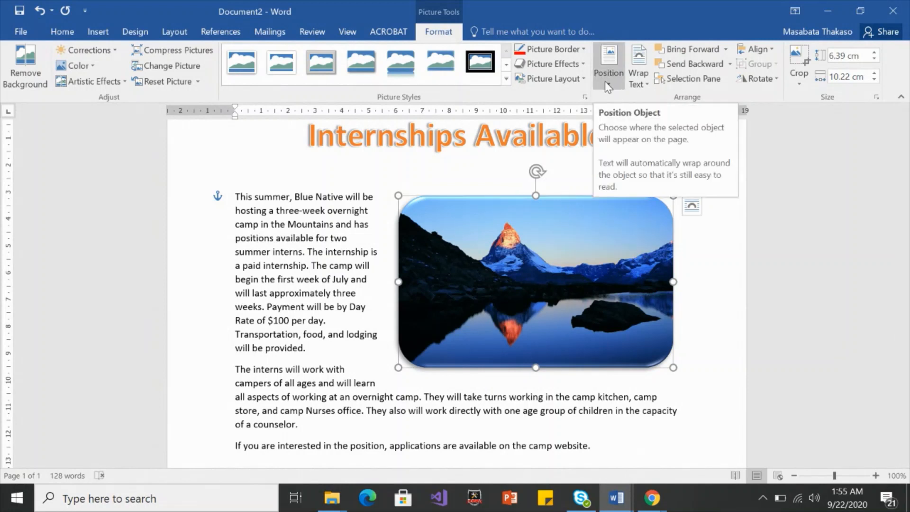
{"action": "left_click", "coordinate": [698, 267]}
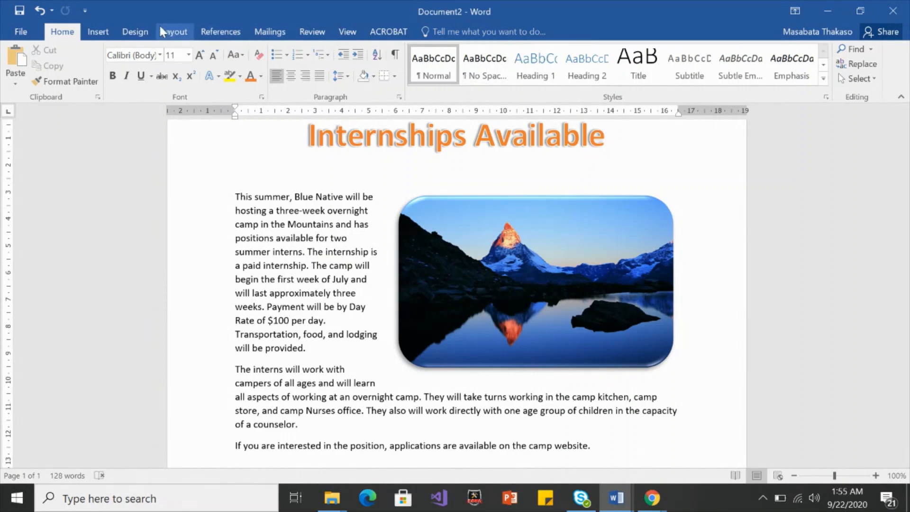
Start a Box page border for the whole document with the double-line style.
{"action": "left_click", "coordinate": [148, 35]}
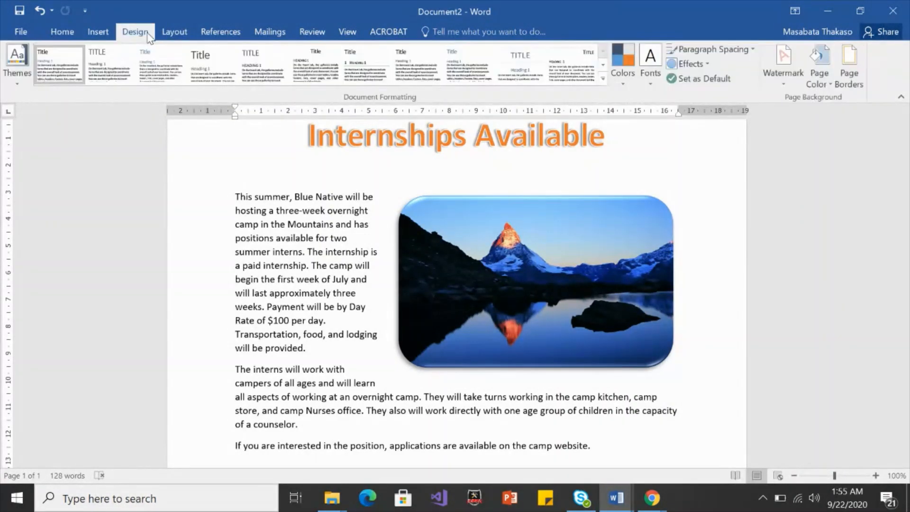
{"action": "left_click", "coordinate": [848, 70]}
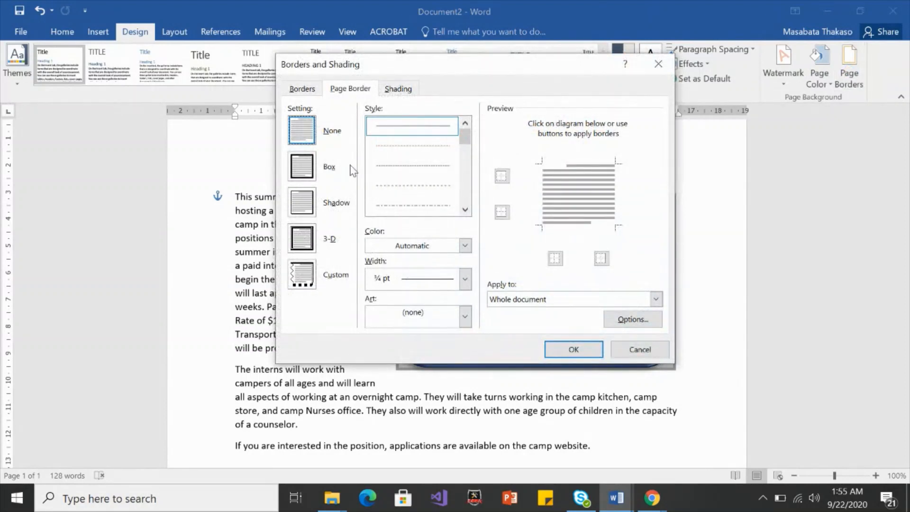
{"action": "left_click", "coordinate": [306, 170]}
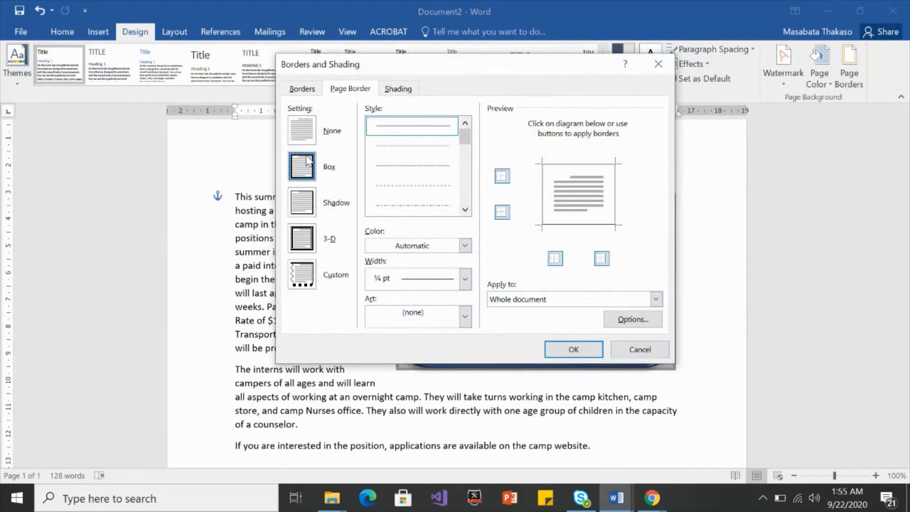
{"action": "left_click", "coordinate": [465, 209]}
{"action": "double_click", "coordinate": [464, 208]}
{"action": "left_click", "coordinate": [434, 185]}
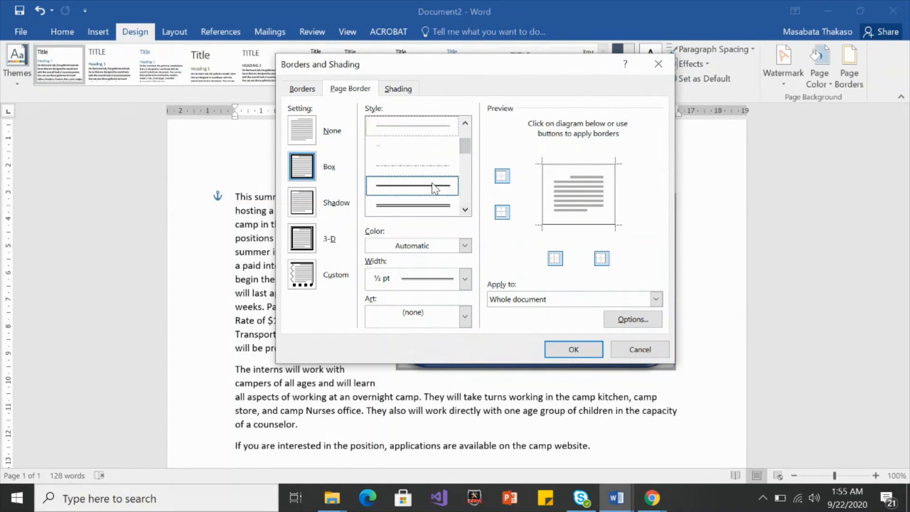
{"action": "scroll", "coordinate": [435, 187], "scroll_direction": "up", "scroll_amount": 1}
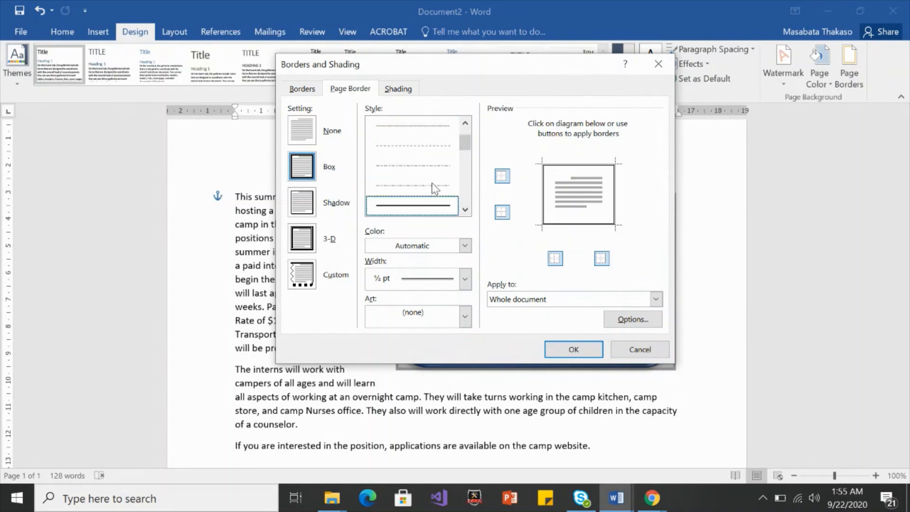
Colour the page border theme orange, set its width to ¾ pt and apply it to the document.
{"action": "left_click", "coordinate": [465, 245]}
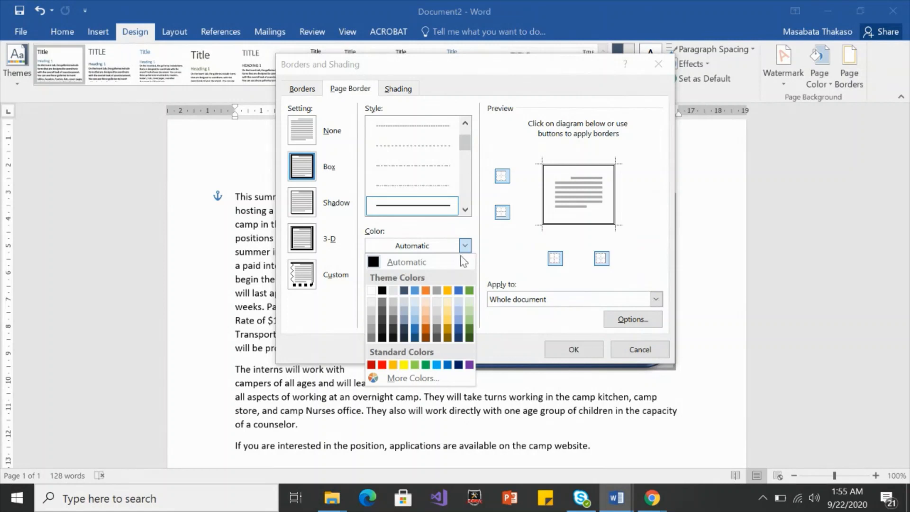
{"action": "left_click", "coordinate": [426, 291]}
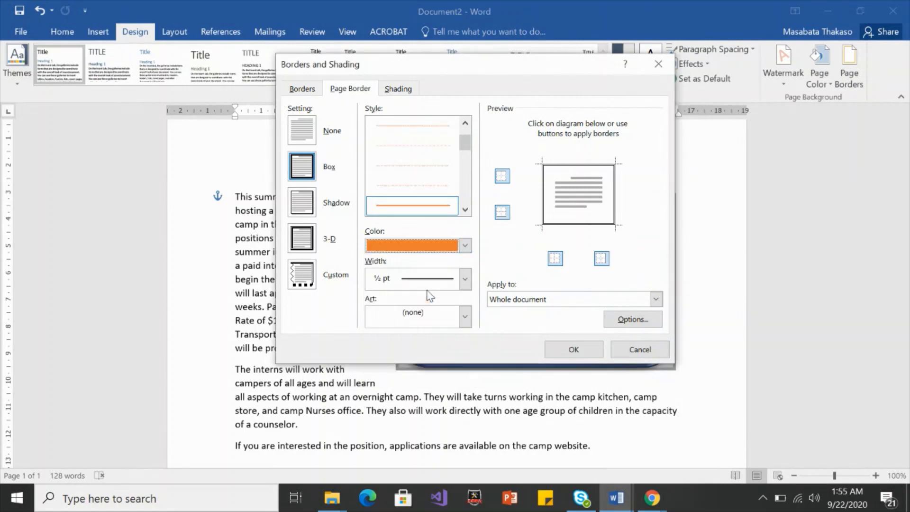
{"action": "left_click", "coordinate": [464, 280]}
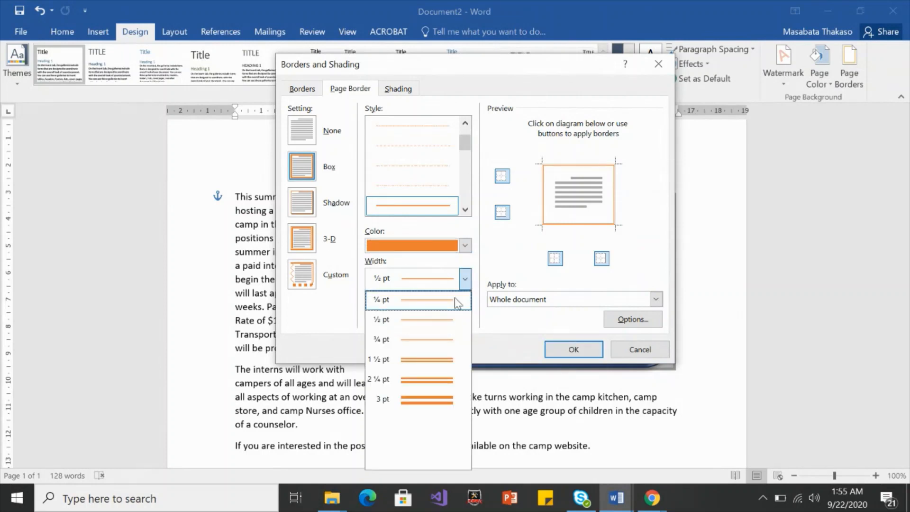
{"action": "left_click", "coordinate": [442, 341]}
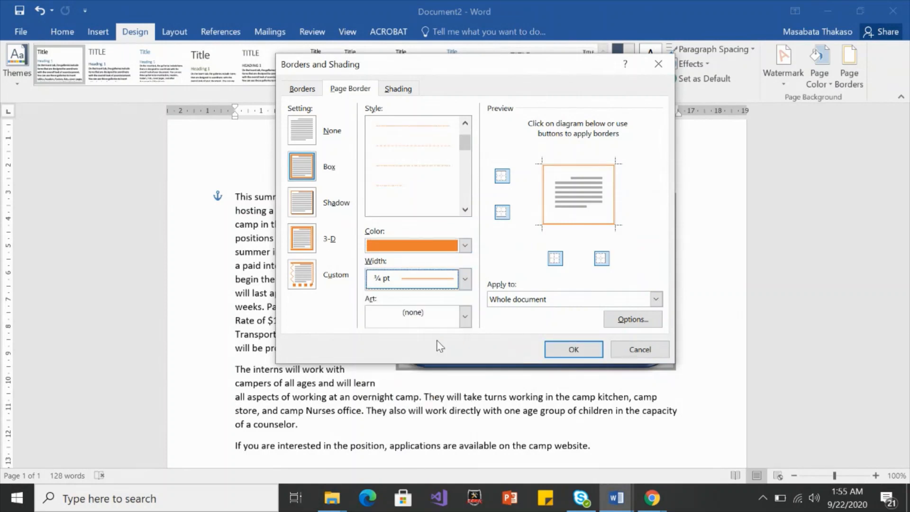
{"action": "left_click", "coordinate": [571, 350]}
Add two blank lines after the Internships Available title.
{"action": "scroll", "coordinate": [906, 215], "scroll_direction": "up", "scroll_amount": 2}
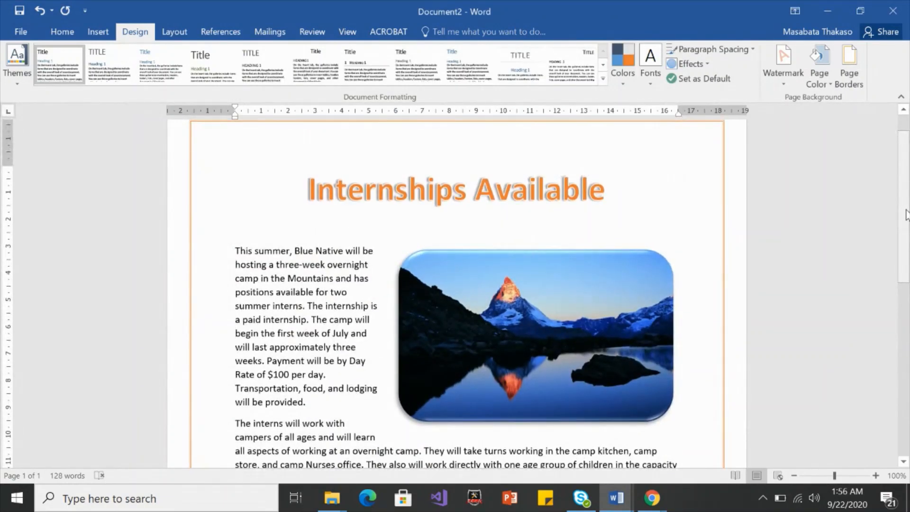
{"action": "left_click", "coordinate": [643, 192]}
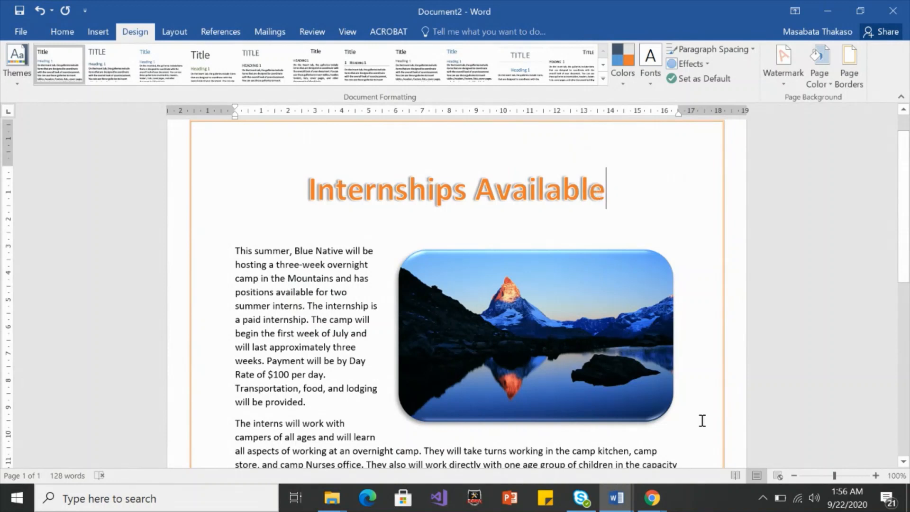
{"action": "key", "text": "Return"}
{"action": "key", "text": "Return"}
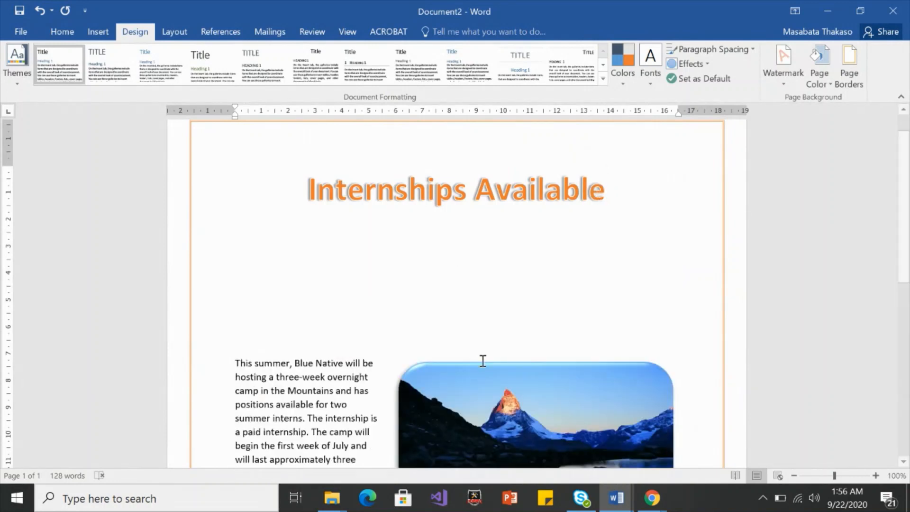
{"action": "left_click", "coordinate": [92, 37]}
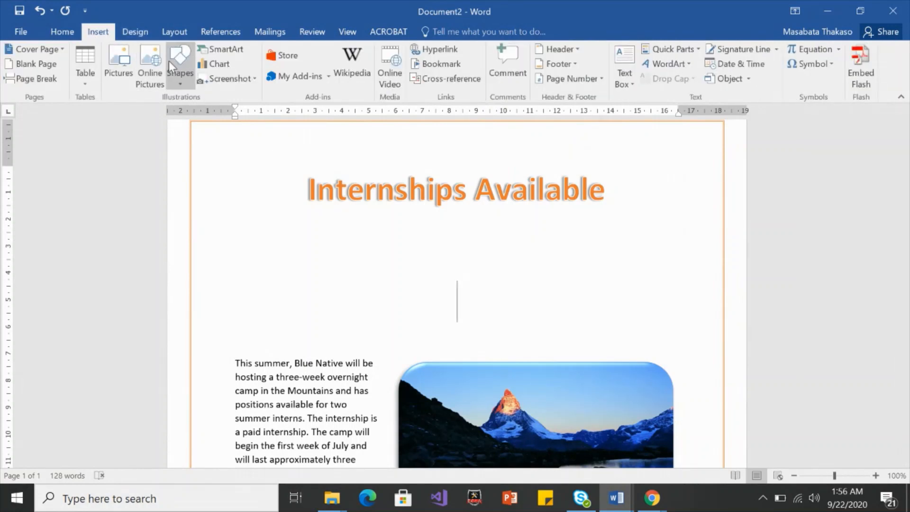
{"action": "left_click", "coordinate": [180, 84]}
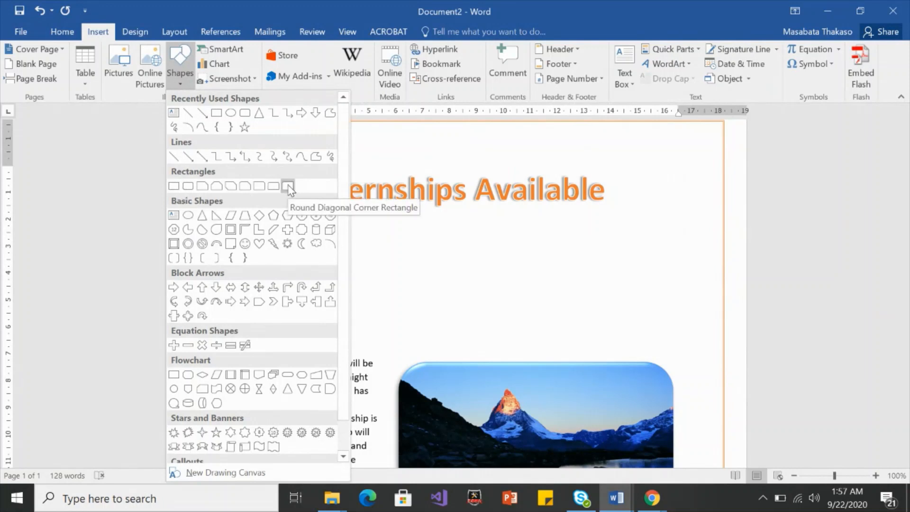
{"action": "left_click", "coordinate": [188, 186]}
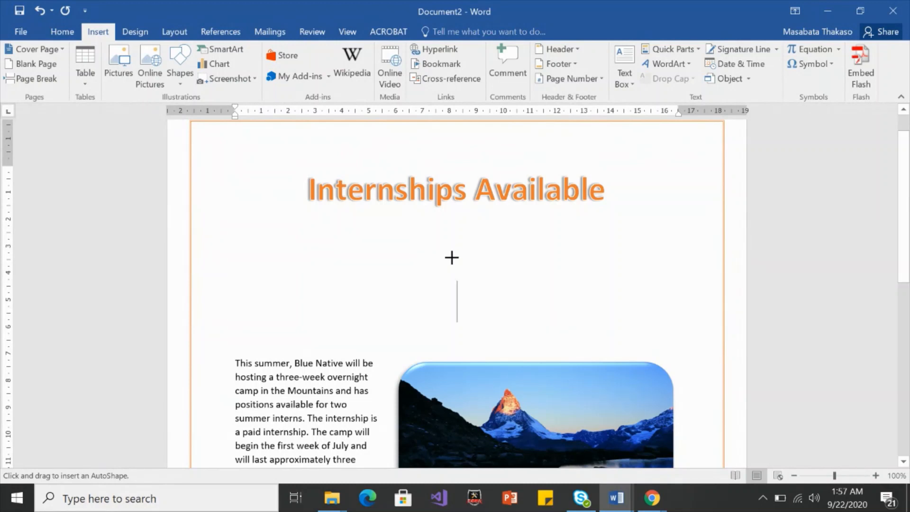
{"action": "left_click", "coordinate": [451, 257]}
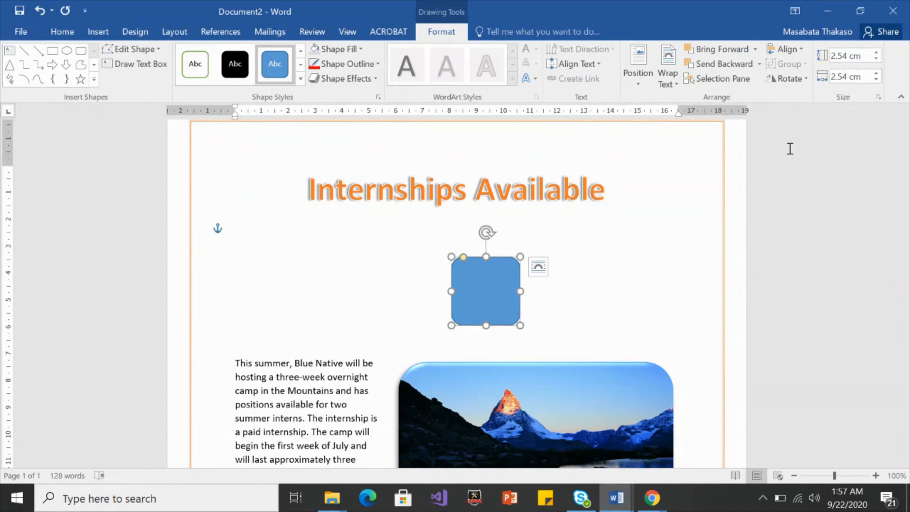
{"action": "left_click_drag", "start_coordinate": [520, 325], "coordinate": [649, 327]}
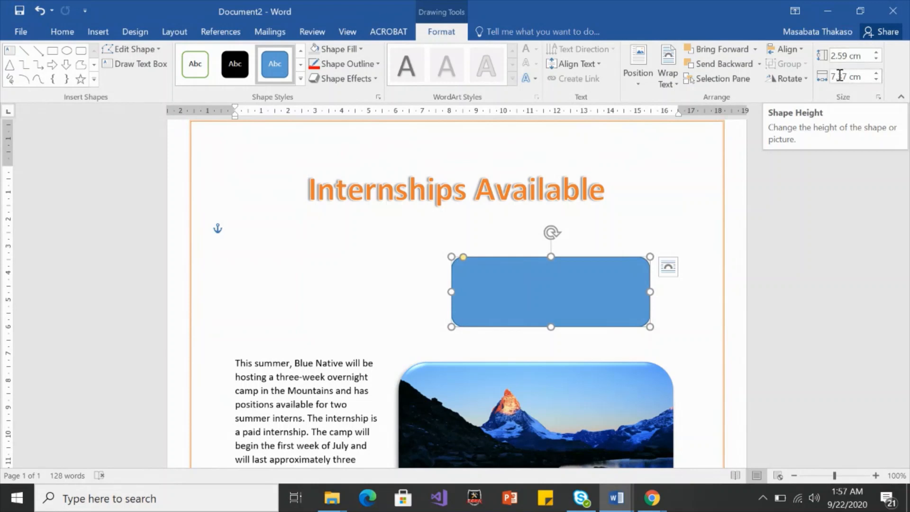
{"action": "left_click", "coordinate": [35, 10]}
{"action": "left_click", "coordinate": [35, 10]}
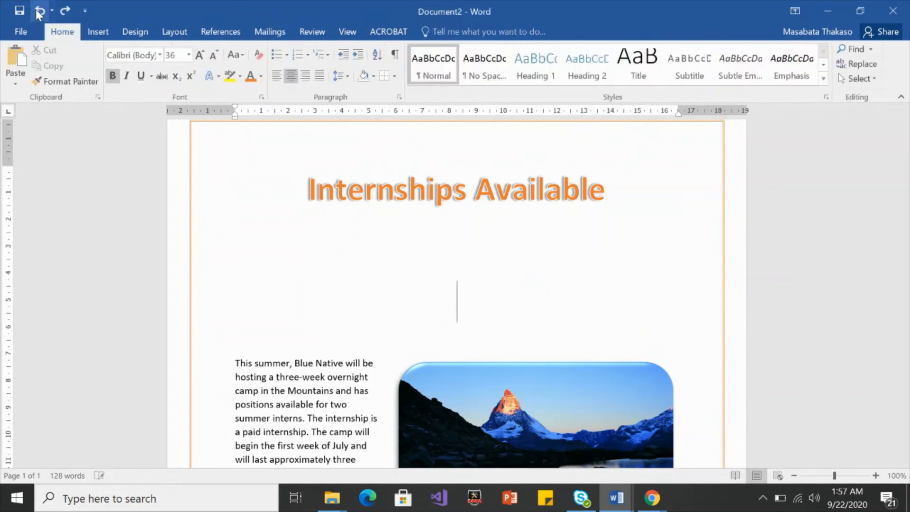
Draw a rounded rectangle about 12.1 cm wide and 3 cm high in the gap between the title and the picture.
{"action": "left_click", "coordinate": [98, 32]}
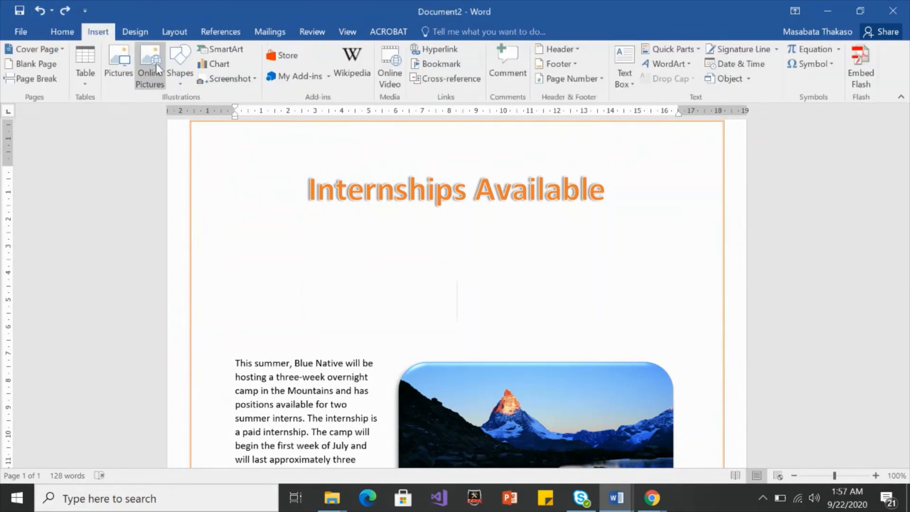
{"action": "left_click", "coordinate": [178, 76]}
{"action": "left_click", "coordinate": [188, 185]}
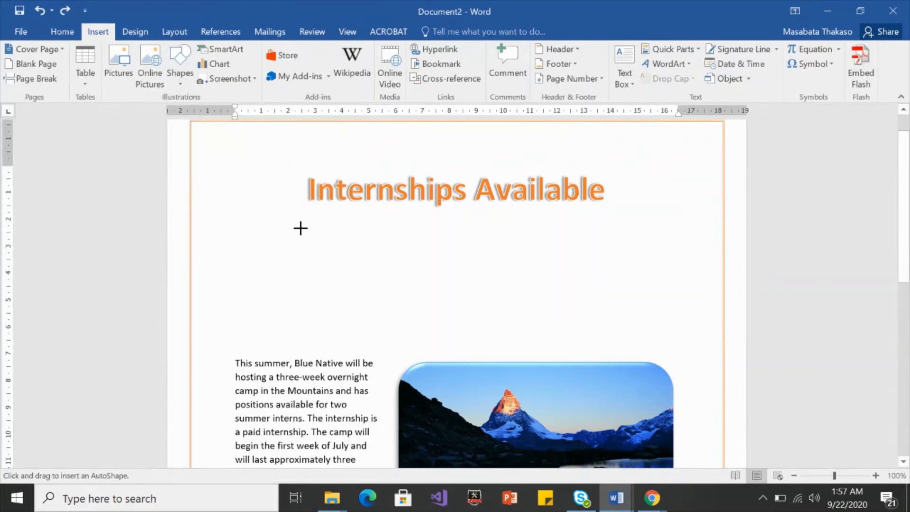
{"action": "mouse_move", "coordinate": [303, 228]}
{"action": "left_mouse_down"}
{"action": "mouse_move", "coordinate": [456, 250]}
{"action": "mouse_move", "coordinate": [579, 312]}
{"action": "mouse_move", "coordinate": [626, 309]}
{"action": "left_mouse_up"}
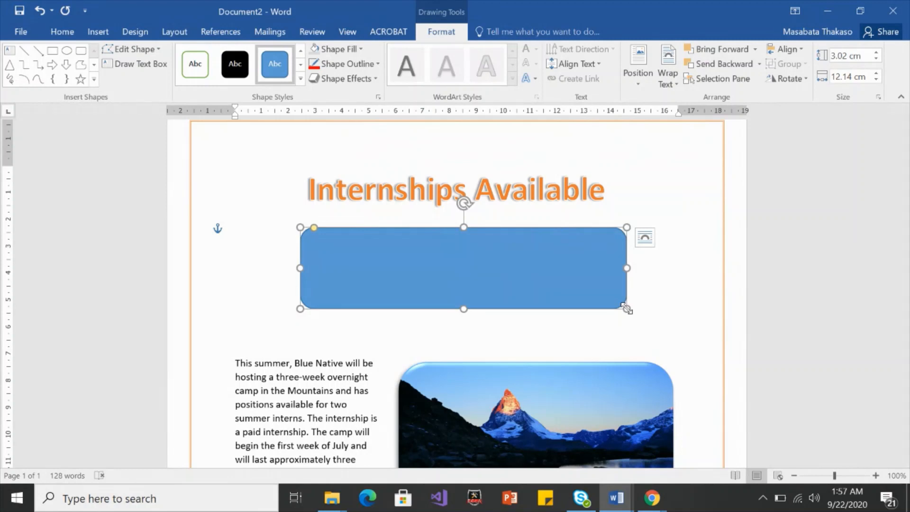
{"action": "type", "text": "To"}
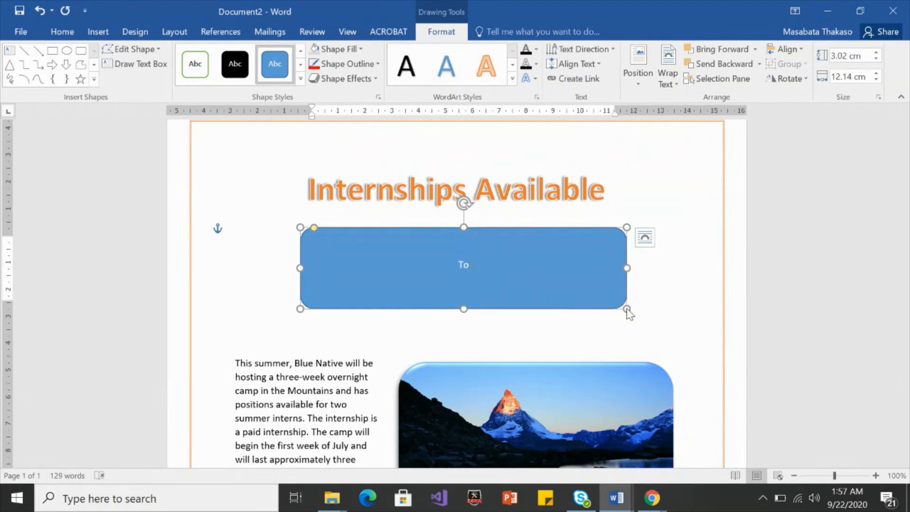
{"action": "type", "text": " set up an interview"}
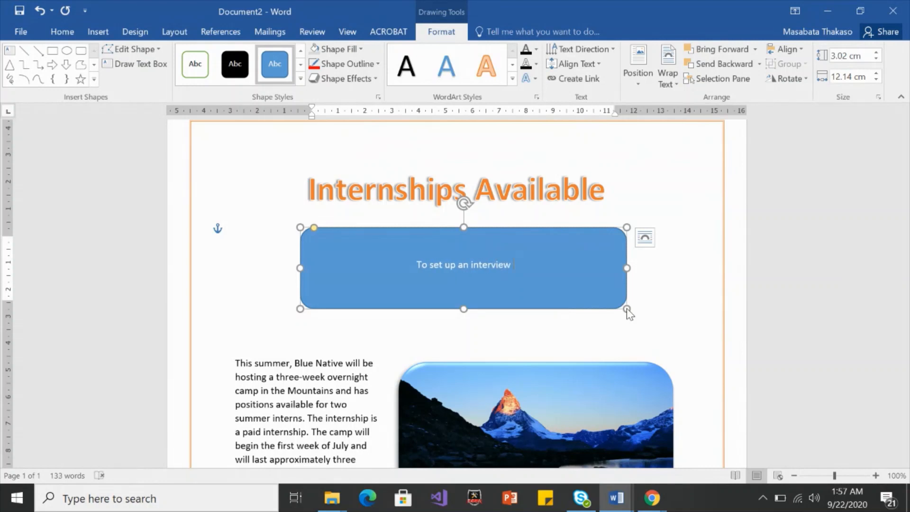
{"action": "type", "text": " apply on"}
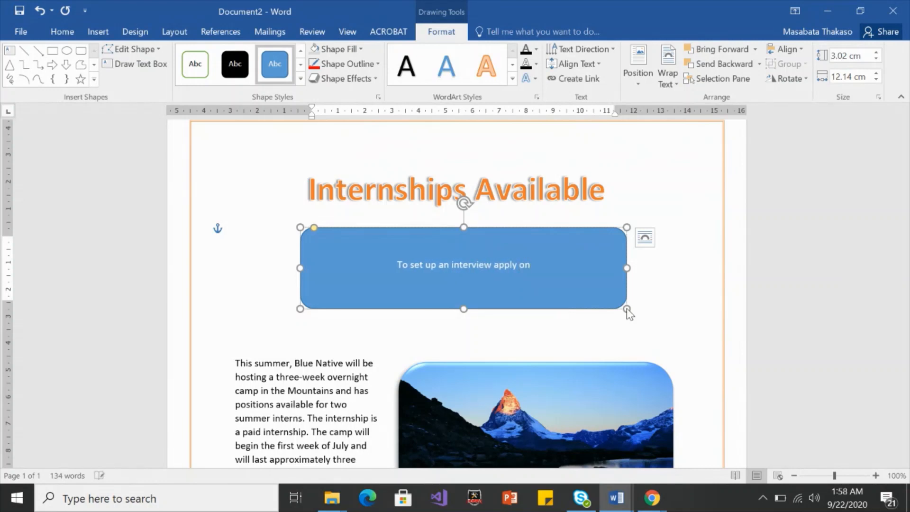
{"action": "type", "text": "line at"}
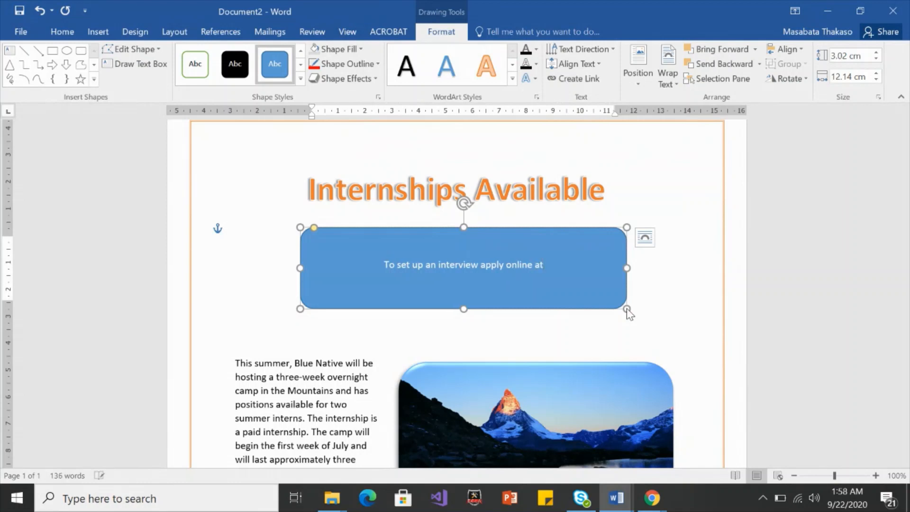
{"action": "type", "text": " ww"}
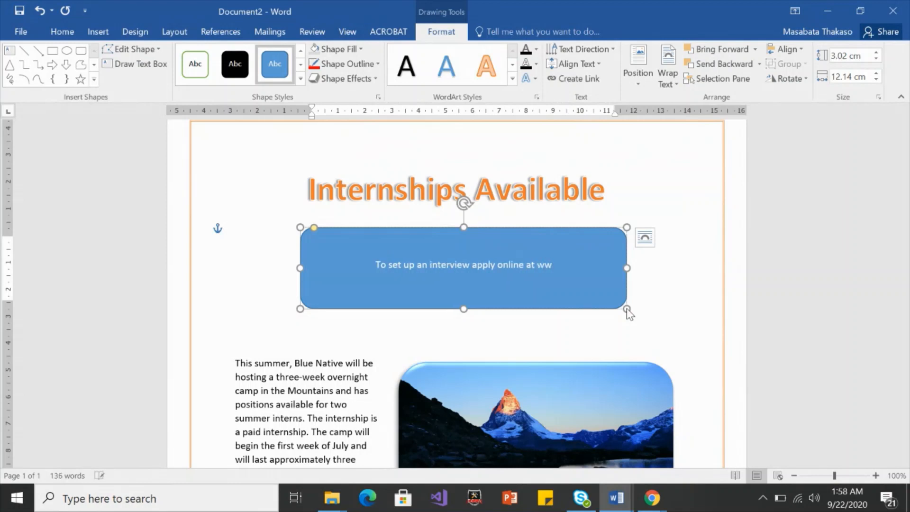
{"action": "type", "text": "w.B"}
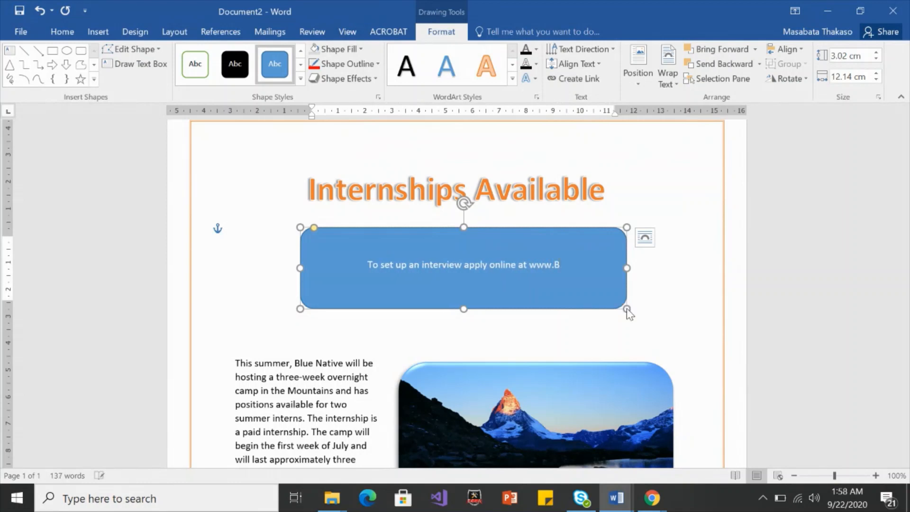
{"action": "type", "text": "lue"}
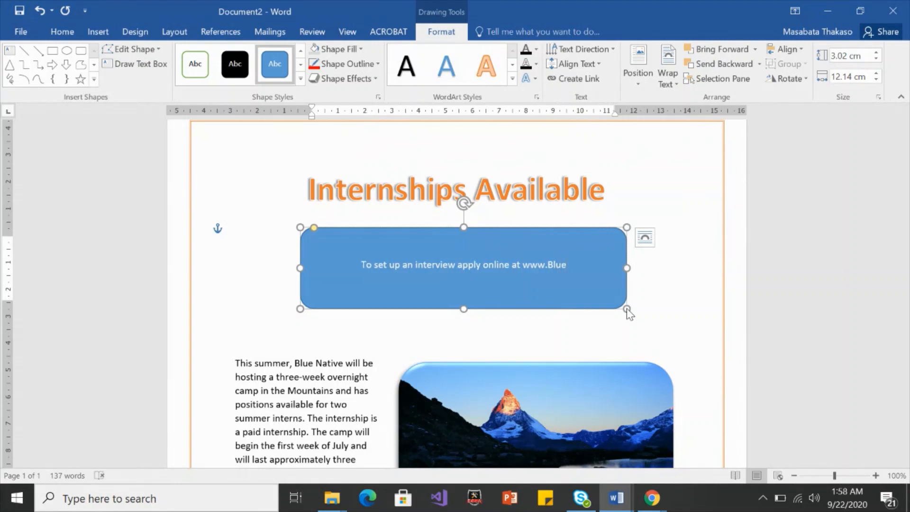
{"action": "type", "text": "Native"}
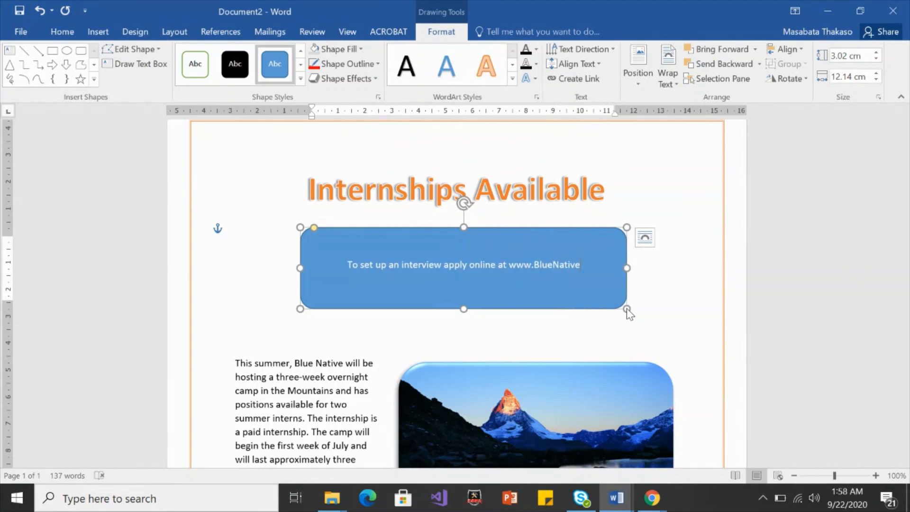
{"action": "type", "text": ".com"}
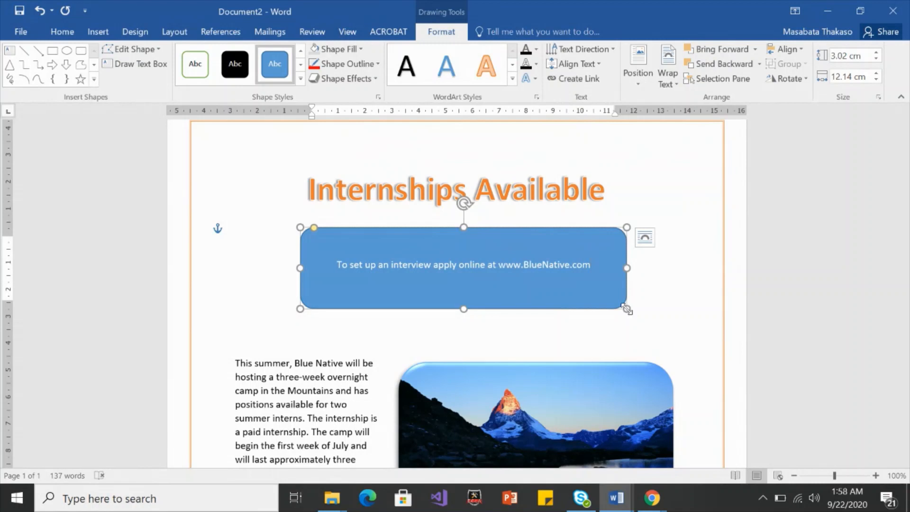
Format the rounded rectangle's text as 16 pt, bold and orange.
{"action": "left_click", "coordinate": [491, 229]}
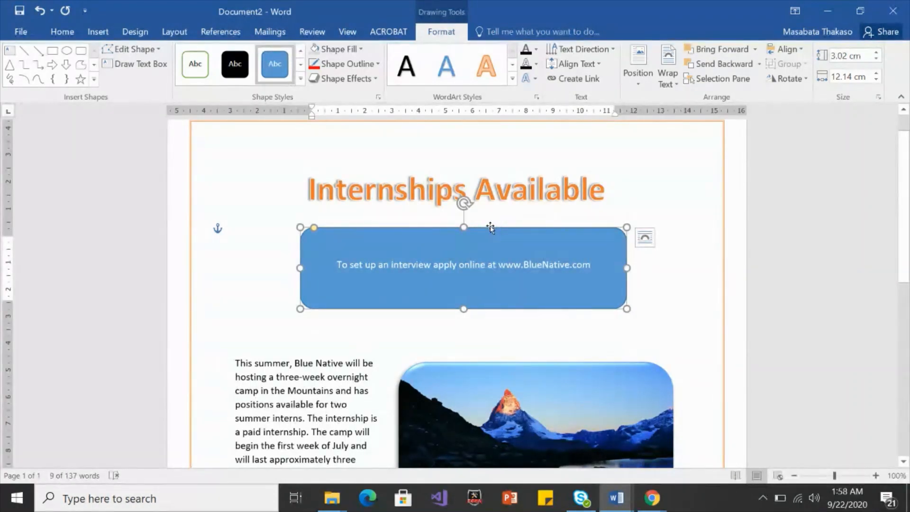
{"action": "left_click", "coordinate": [68, 33]}
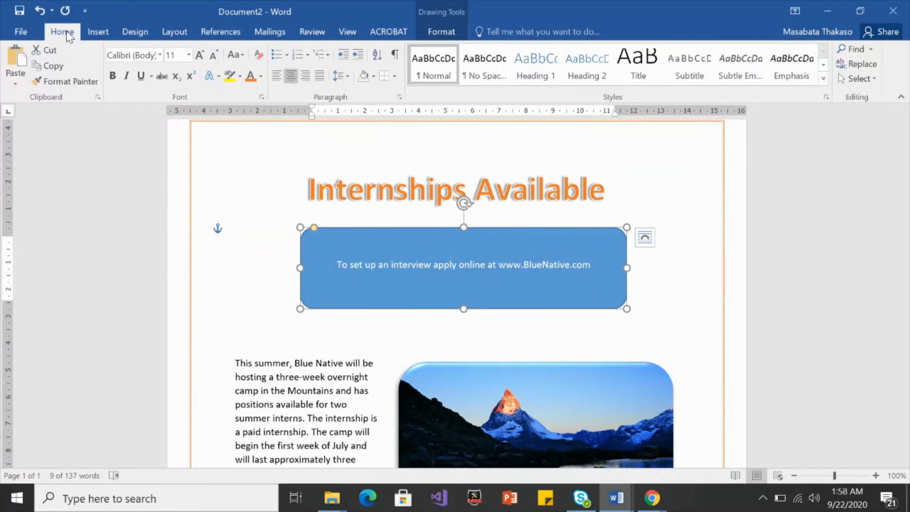
{"action": "left_click", "coordinate": [188, 54]}
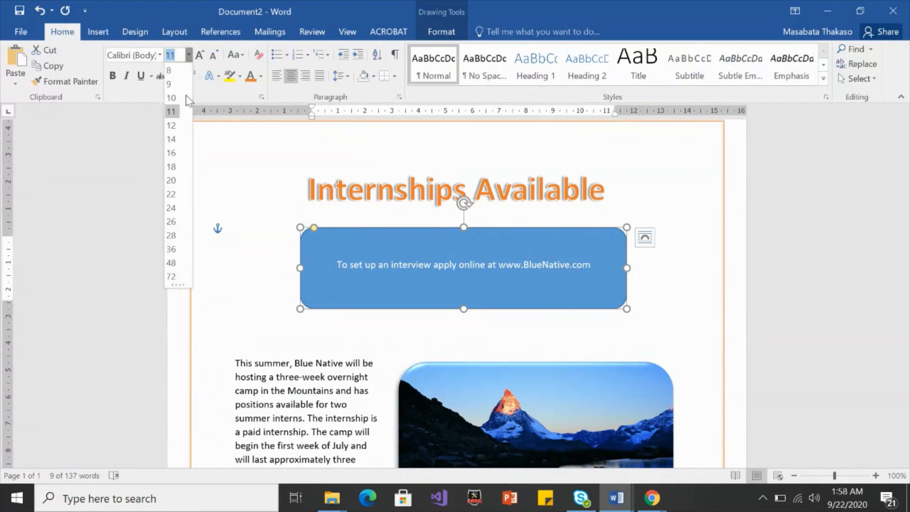
{"action": "left_click", "coordinate": [172, 152]}
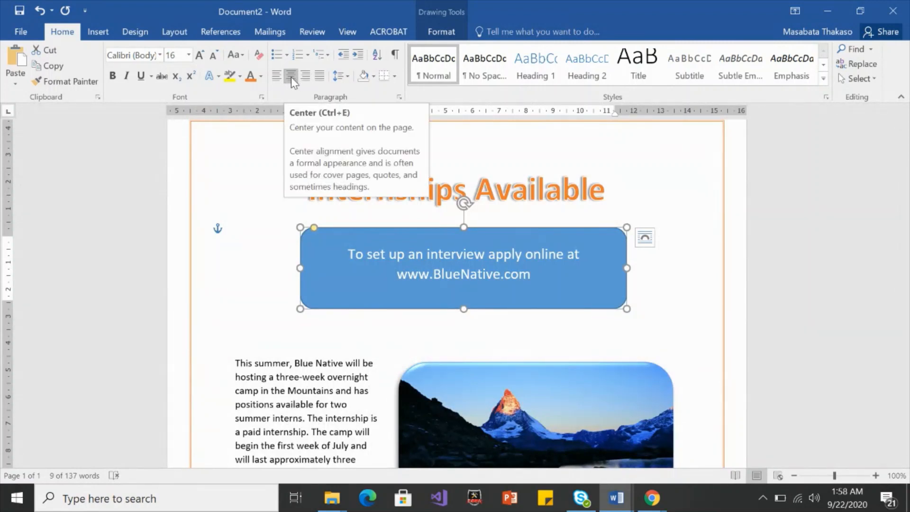
{"action": "left_click", "coordinate": [114, 76]}
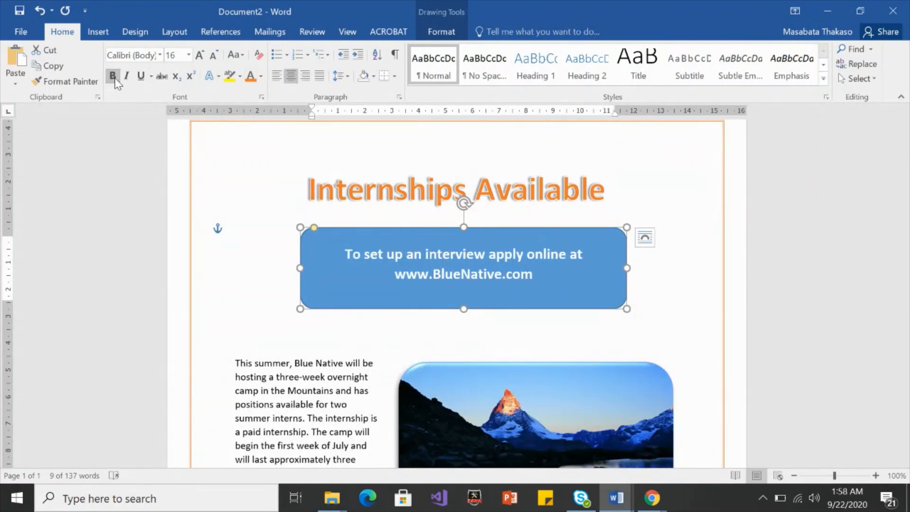
{"action": "left_click", "coordinate": [250, 77]}
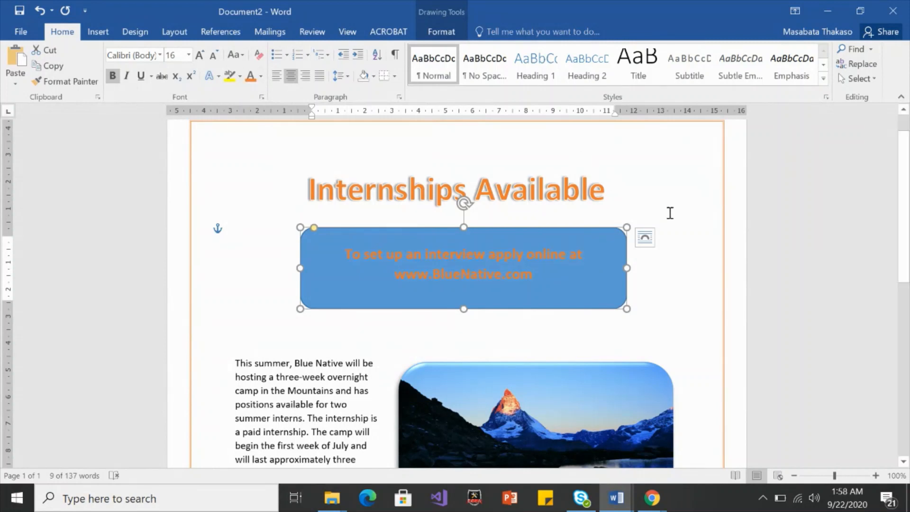
{"action": "left_click", "coordinate": [669, 233]}
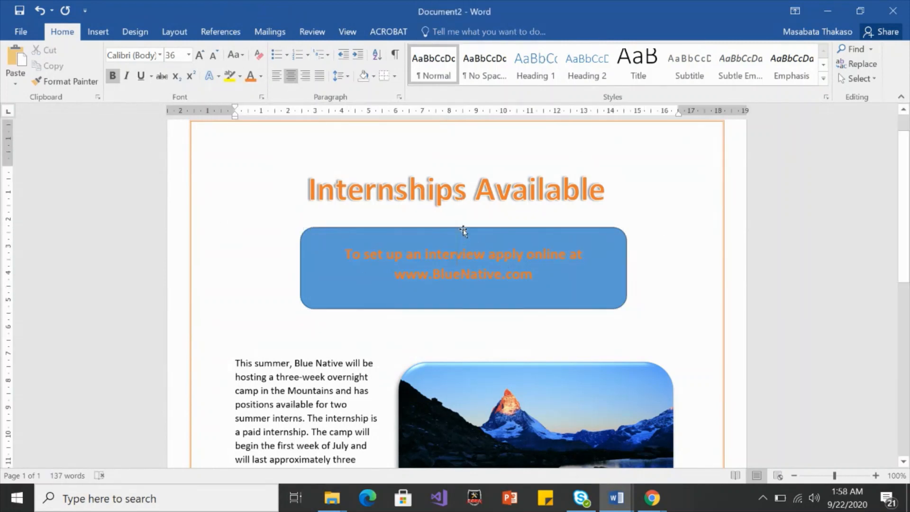
Fill the rounded rectangle with a dark orange theme shade, and replace it with the palest orange shade.
{"action": "left_click", "coordinate": [460, 230]}
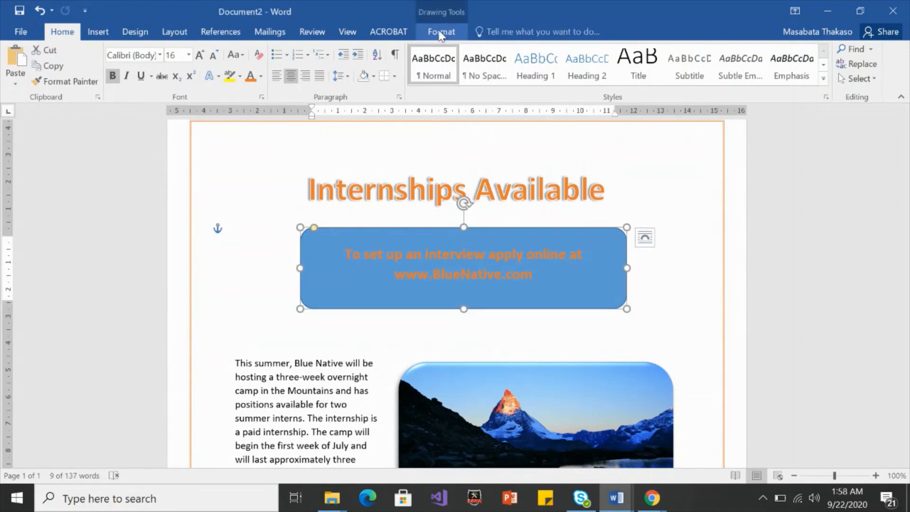
{"action": "left_click", "coordinate": [440, 33]}
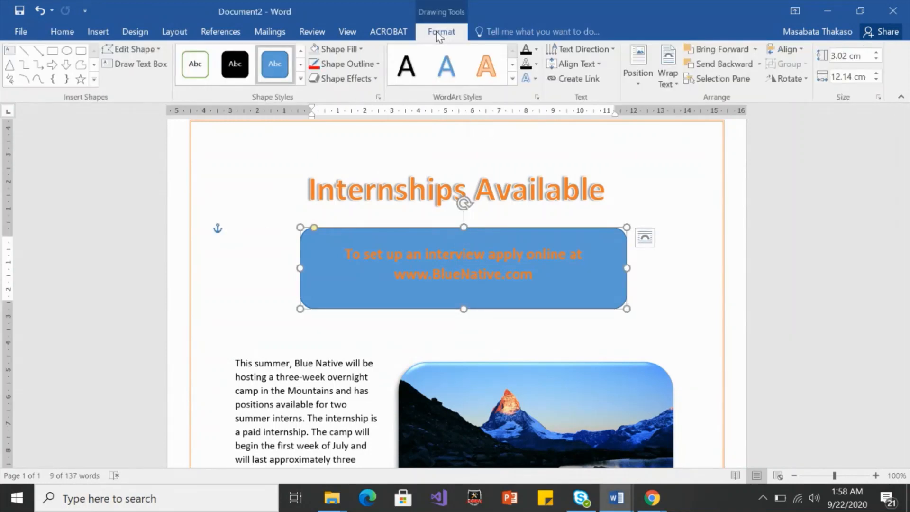
{"action": "left_click", "coordinate": [361, 50]}
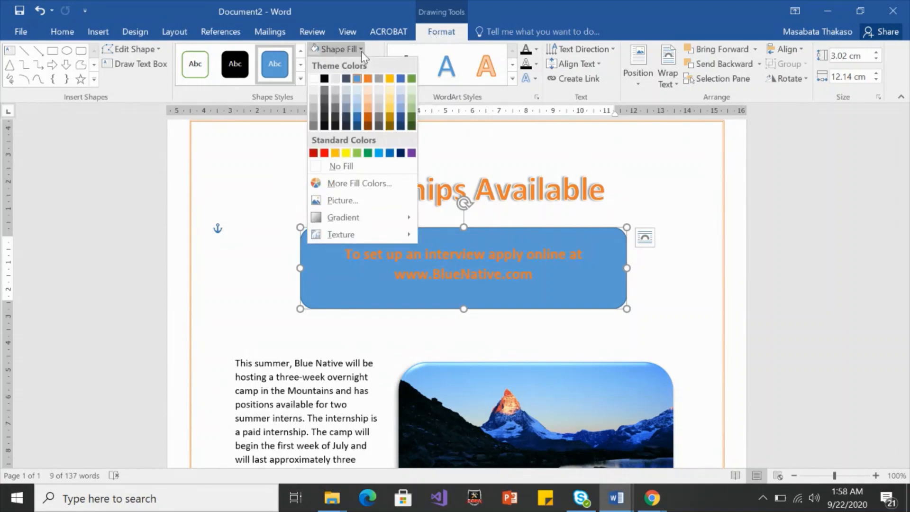
{"action": "left_click", "coordinate": [368, 119]}
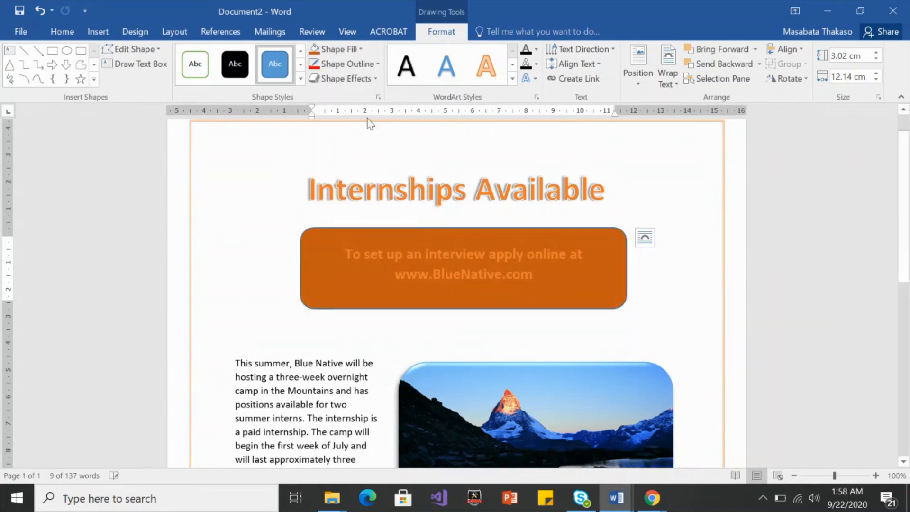
{"action": "left_click", "coordinate": [360, 49]}
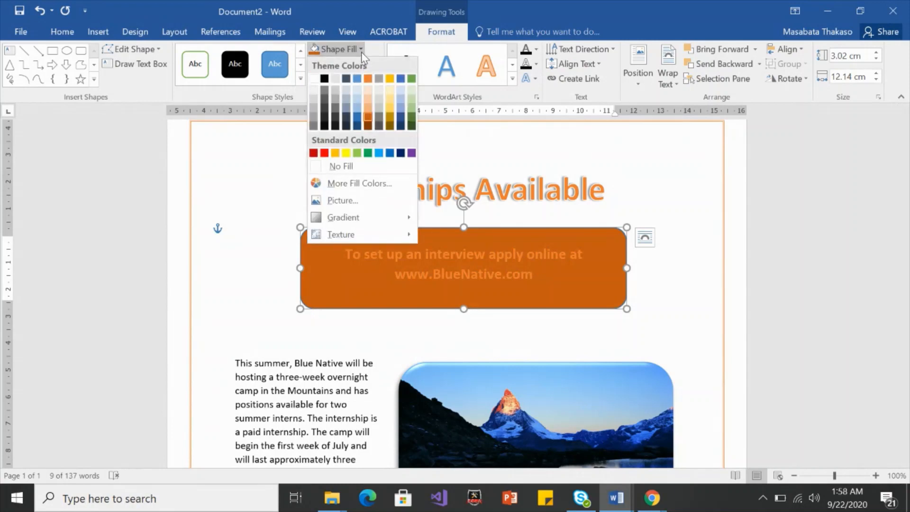
{"action": "left_click", "coordinate": [368, 95]}
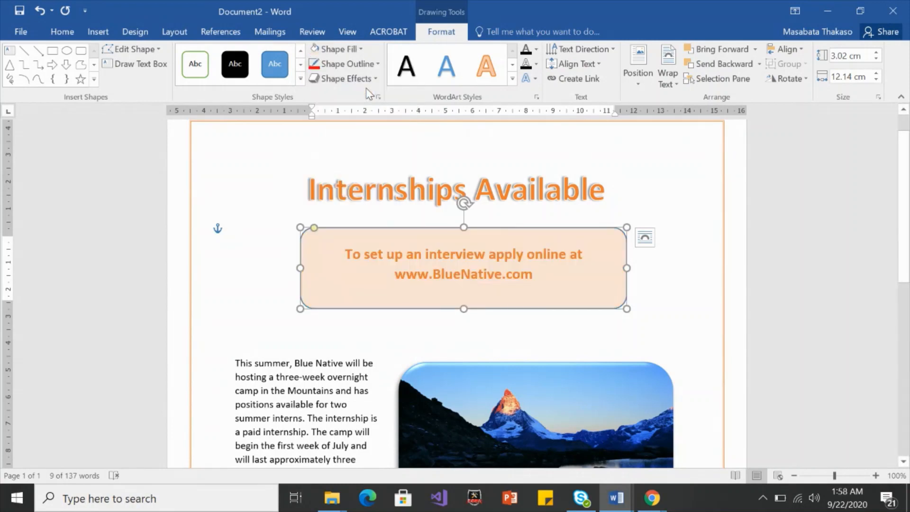
Outline the rounded rectangle in a darker orange theme colour.
{"action": "left_click", "coordinate": [374, 64]}
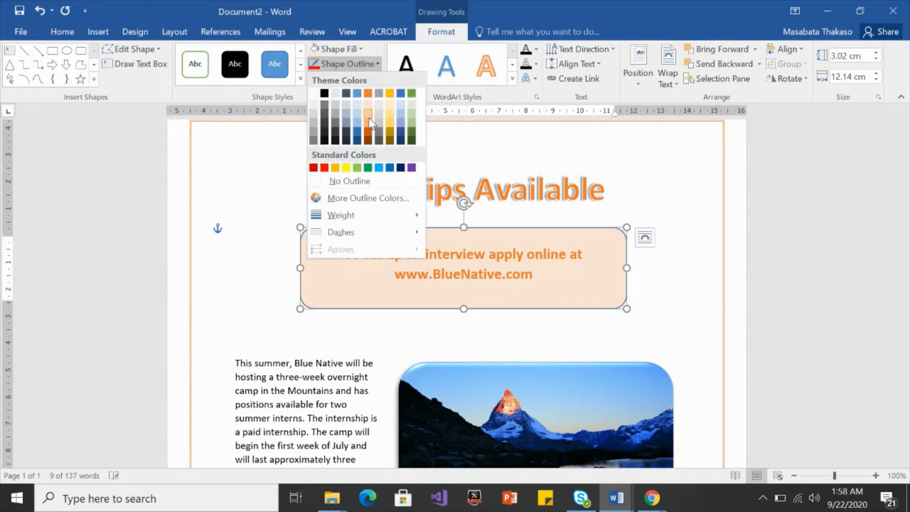
{"action": "left_click", "coordinate": [368, 130]}
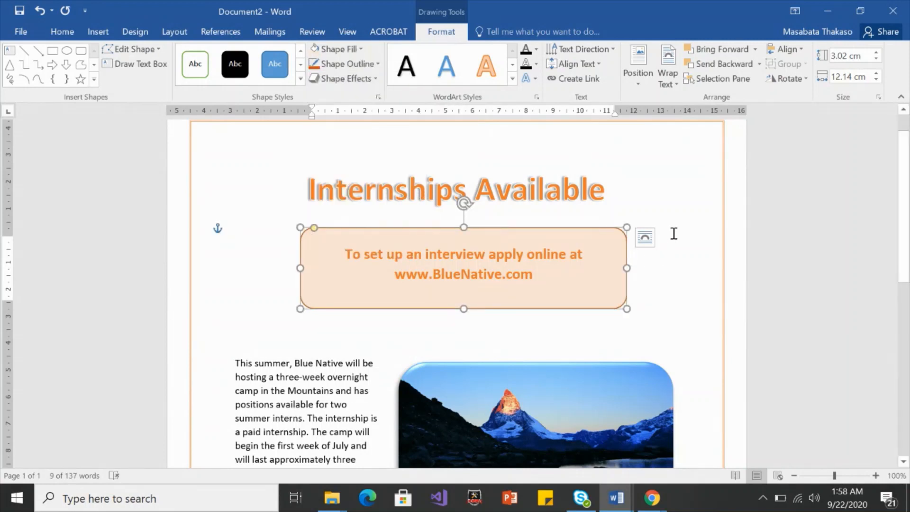
{"action": "left_click", "coordinate": [673, 233]}
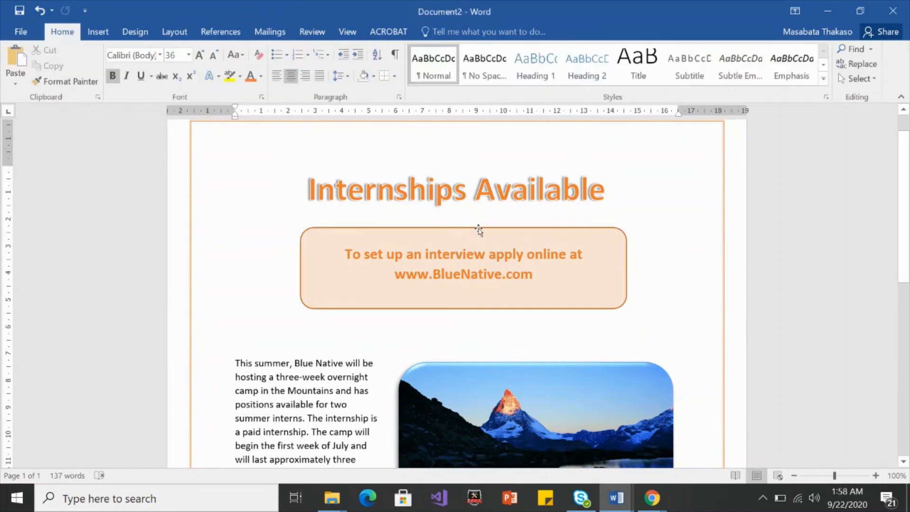
Apply the soft light-orange gradient theme style with dark sample text to the rounded rectangle.
{"action": "left_click", "coordinate": [479, 231]}
{"action": "left_click", "coordinate": [441, 31]}
{"action": "left_click", "coordinate": [303, 82]}
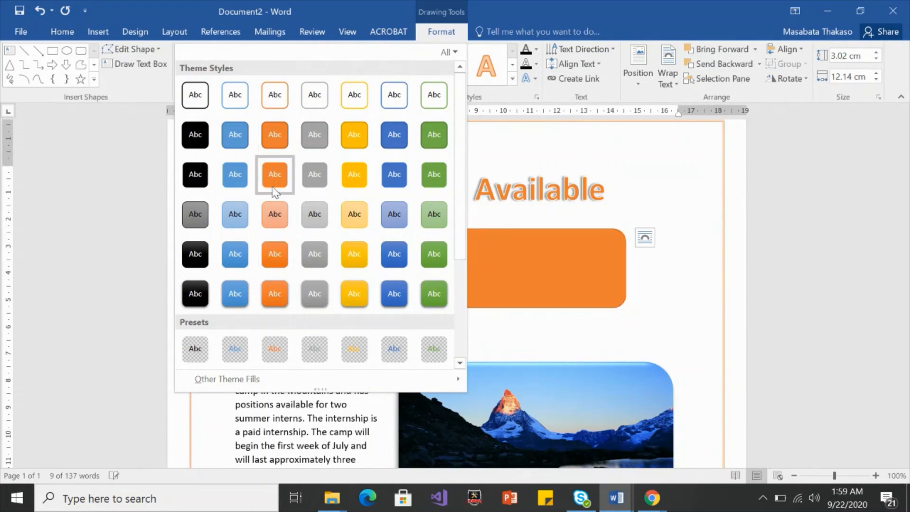
{"action": "left_click", "coordinate": [274, 209]}
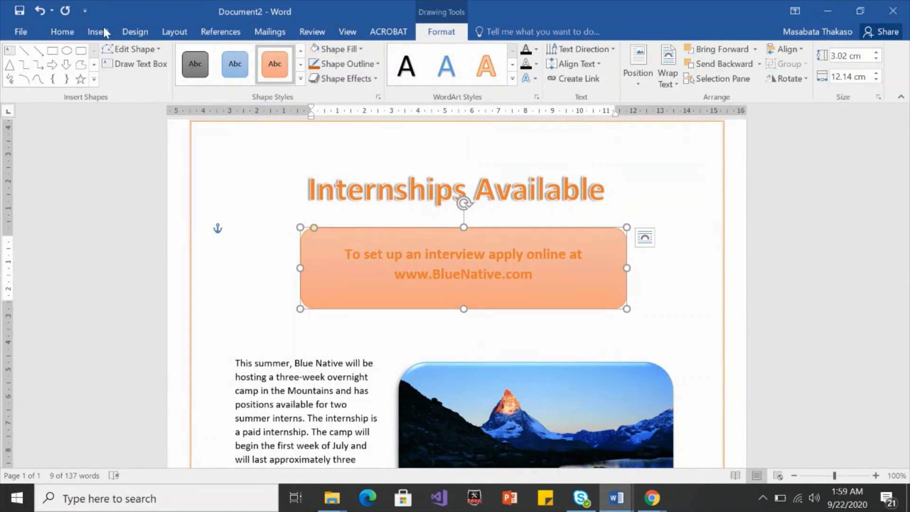
Change the font colour of the rounded rectangle's text to black.
{"action": "left_click", "coordinate": [63, 31]}
{"action": "left_click", "coordinate": [262, 77]}
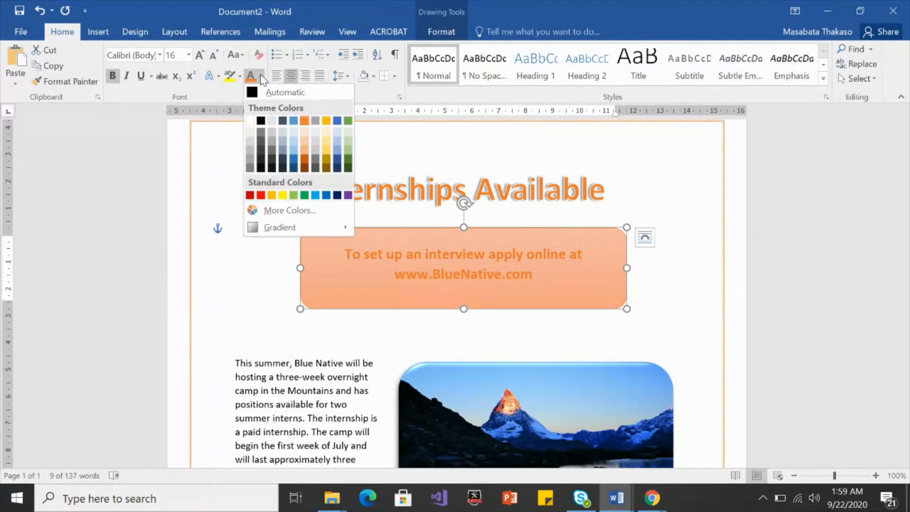
{"action": "left_click", "coordinate": [263, 121]}
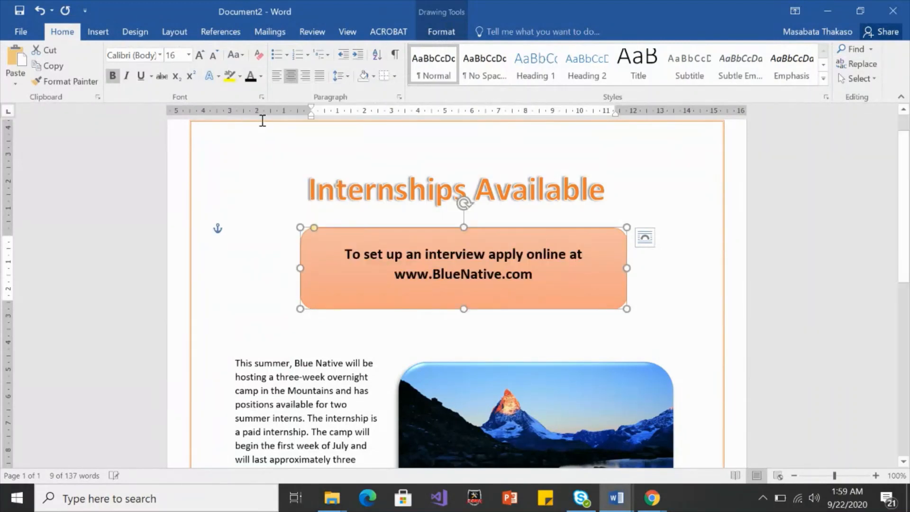
{"action": "left_click", "coordinate": [673, 292]}
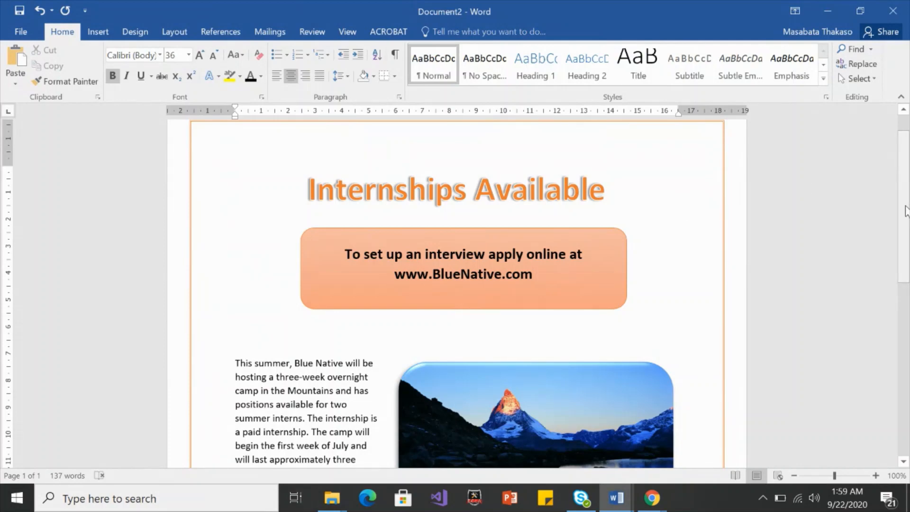
Draw a text box about 9.4 cm wide and 3.6 cm high below the last body paragraph.
{"action": "scroll", "coordinate": [907, 242], "scroll_direction": "down", "scroll_amount": 1}
{"action": "scroll", "coordinate": [907, 244], "scroll_direction": "down", "scroll_amount": 10}
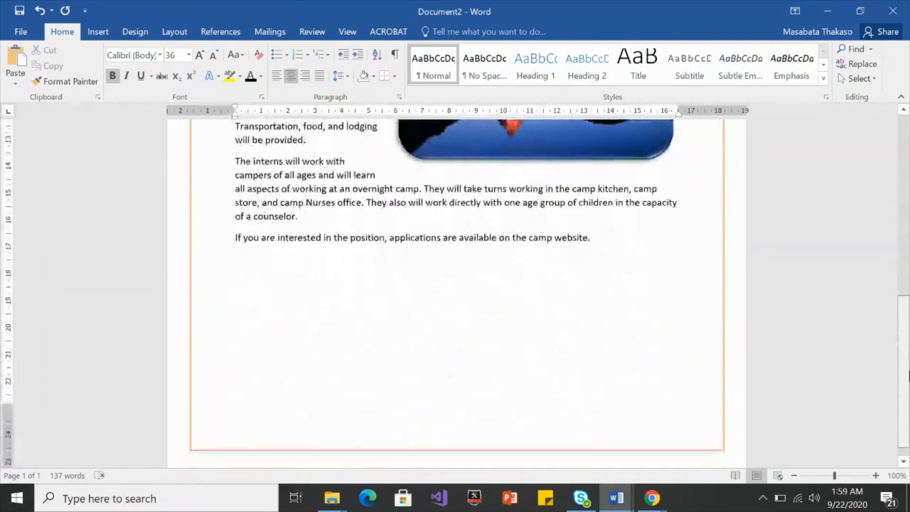
{"action": "left_click", "coordinate": [98, 32]}
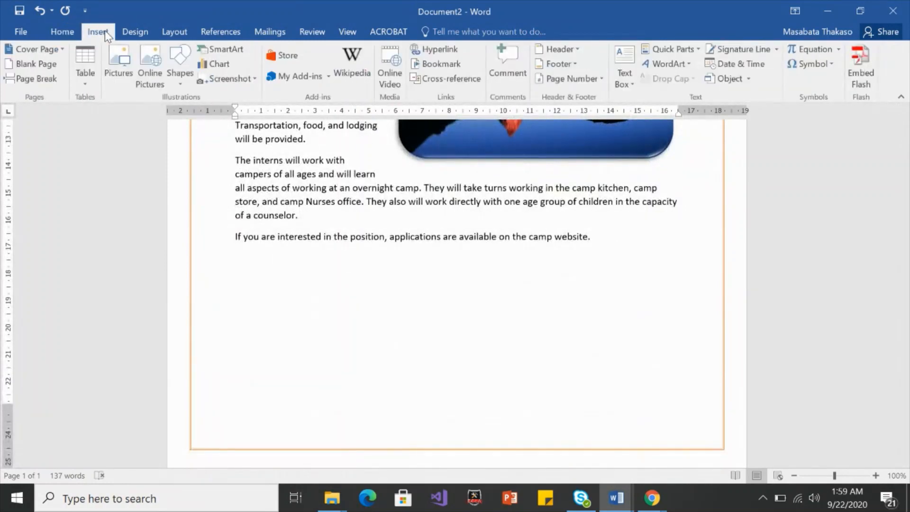
{"action": "left_click", "coordinate": [628, 85]}
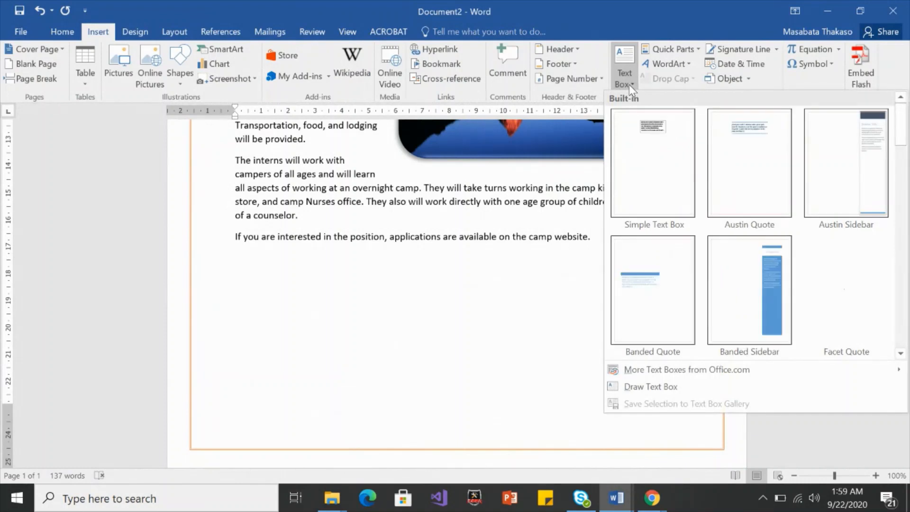
{"action": "left_click", "coordinate": [647, 386]}
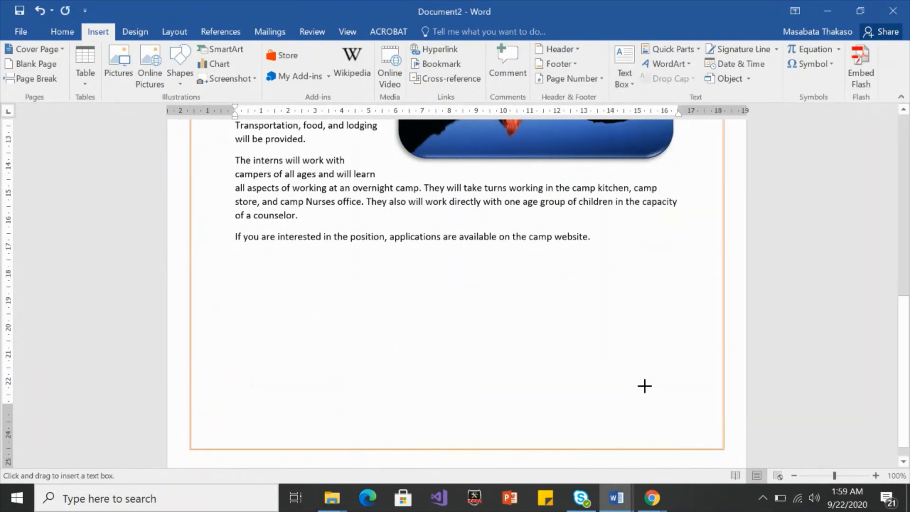
{"action": "mouse_move", "coordinate": [323, 276]}
{"action": "left_mouse_down"}
{"action": "mouse_move", "coordinate": [539, 349]}
{"action": "mouse_move", "coordinate": [575, 373]}
{"action": "left_mouse_up"}
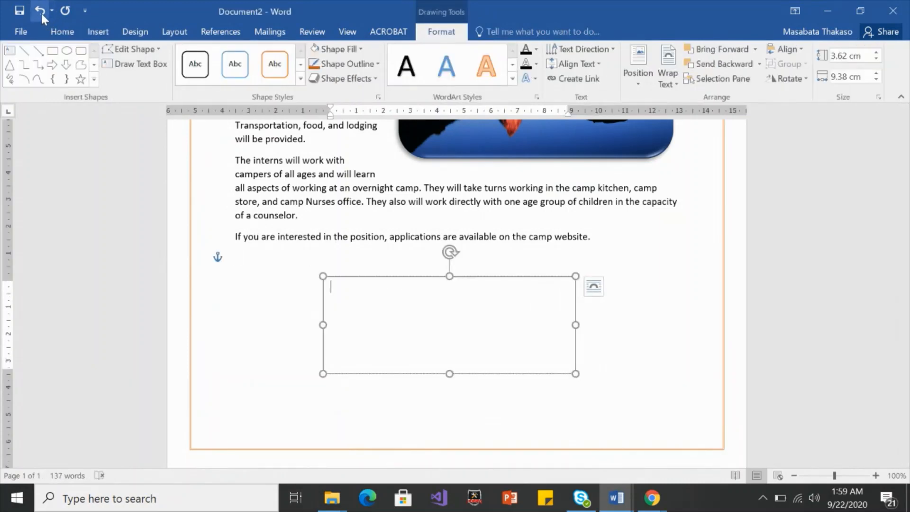
Undo the drawn text box and redraw it about 8.9 cm wide and 3.8 cm high below the last body paragraph.
{"action": "left_click", "coordinate": [41, 11]}
{"action": "left_click", "coordinate": [86, 31]}
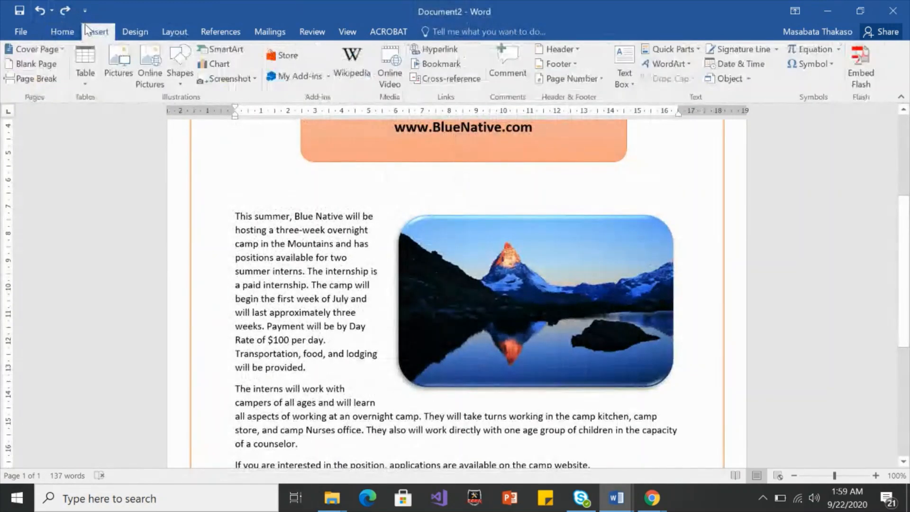
{"action": "left_click", "coordinate": [173, 66]}
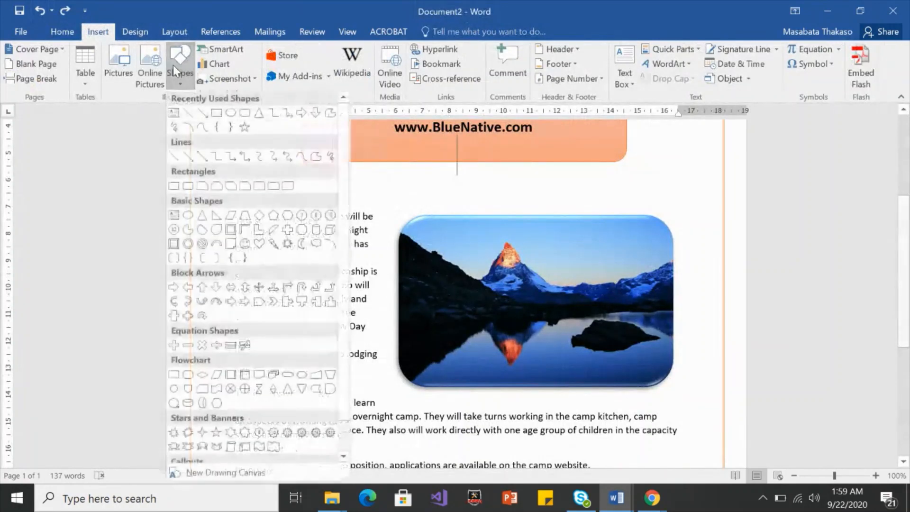
{"action": "left_click", "coordinate": [173, 114]}
{"action": "scroll", "coordinate": [905, 331], "scroll_direction": "down", "scroll_amount": 5}
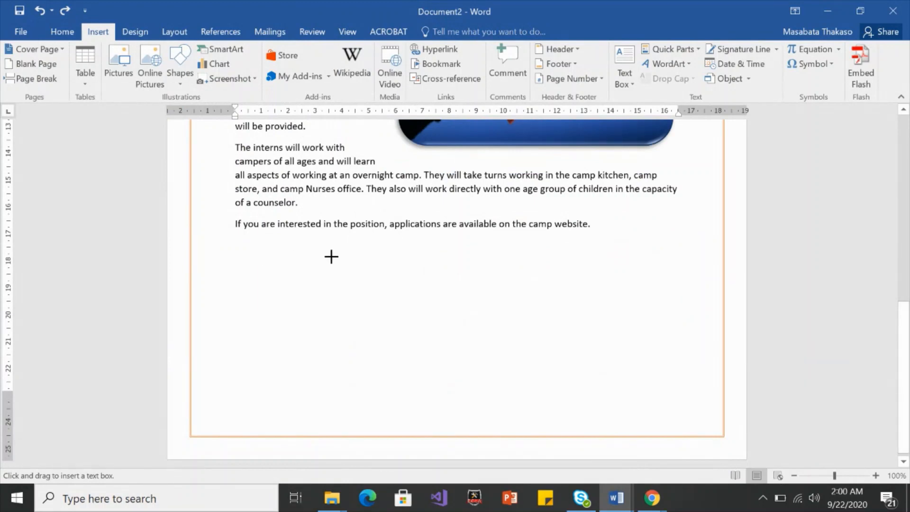
{"action": "mouse_move", "coordinate": [331, 256]}
{"action": "left_mouse_down"}
{"action": "mouse_move", "coordinate": [367, 256]}
{"action": "mouse_move", "coordinate": [535, 330]}
{"action": "mouse_move", "coordinate": [571, 358]}
{"action": "left_mouse_up"}
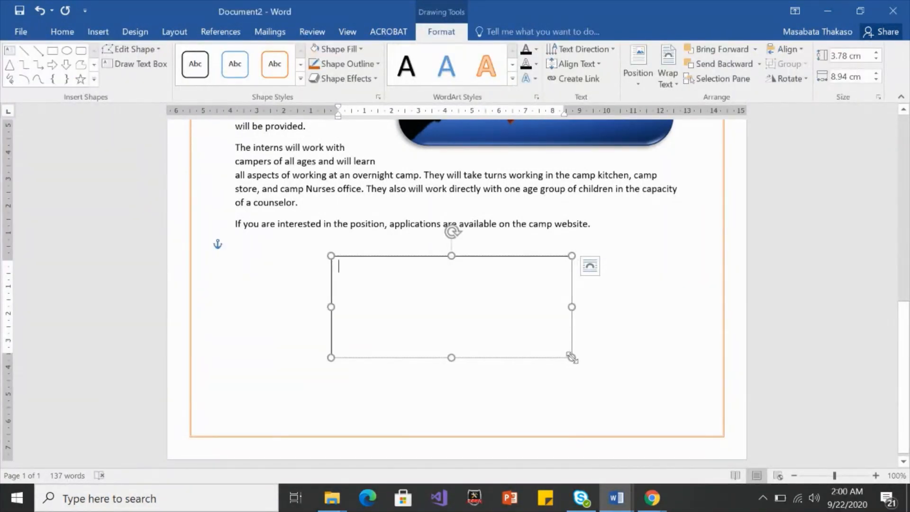
Enter "You will be contacted to set up an interview" in the text box.
{"action": "type", "text": "You will be c"}
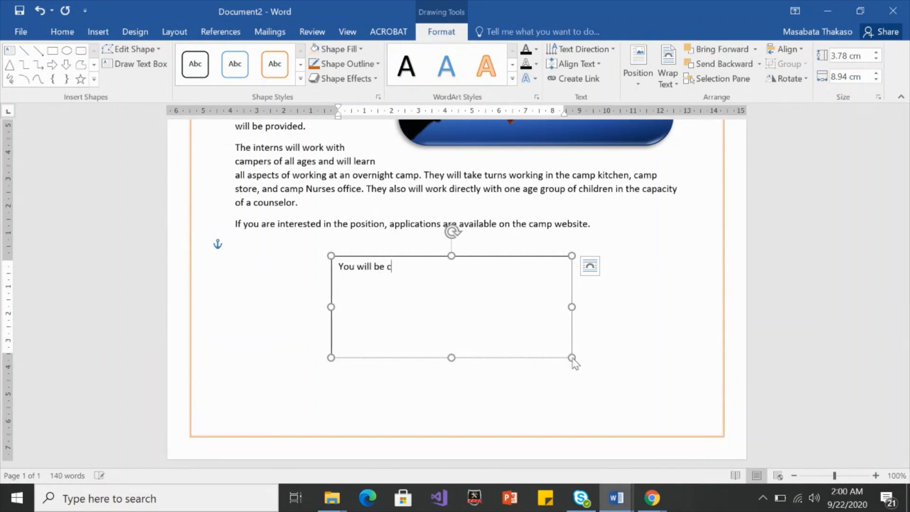
{"action": "type", "text": "ontacted to set up an inetr"}
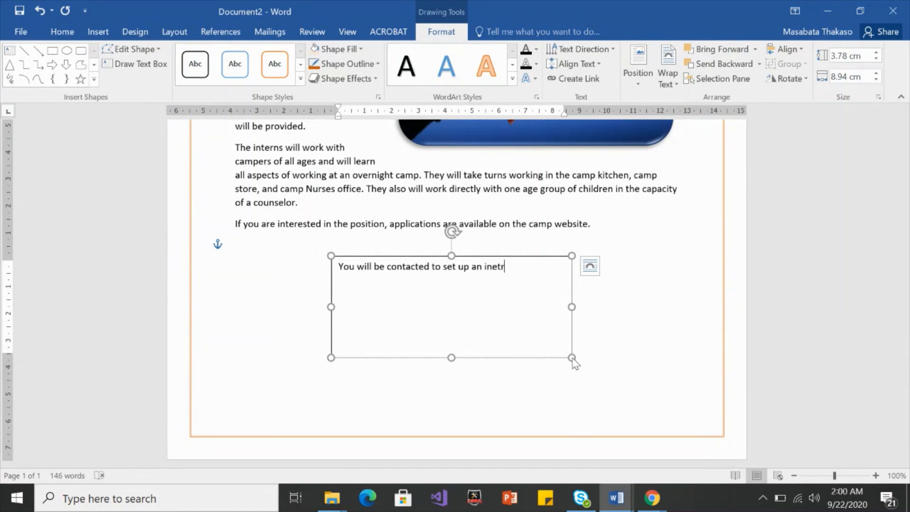
{"action": "key", "text": "BackSpace"}
{"action": "key", "text": "BackSpace"}
{"action": "key", "text": "BackSpace"}
{"action": "type", "text": "terview"}
Set the text box's text to font size 16 and centre it.
{"action": "left_click", "coordinate": [572, 359]}
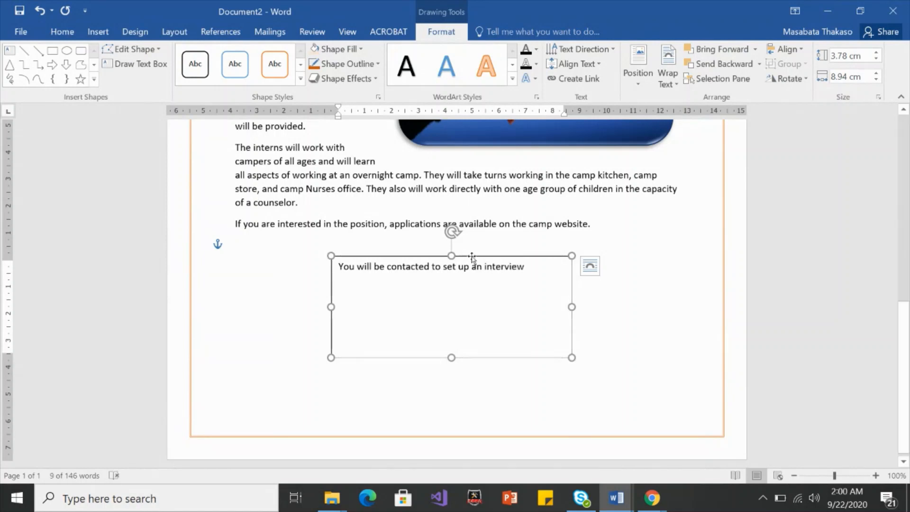
{"action": "left_click", "coordinate": [62, 32]}
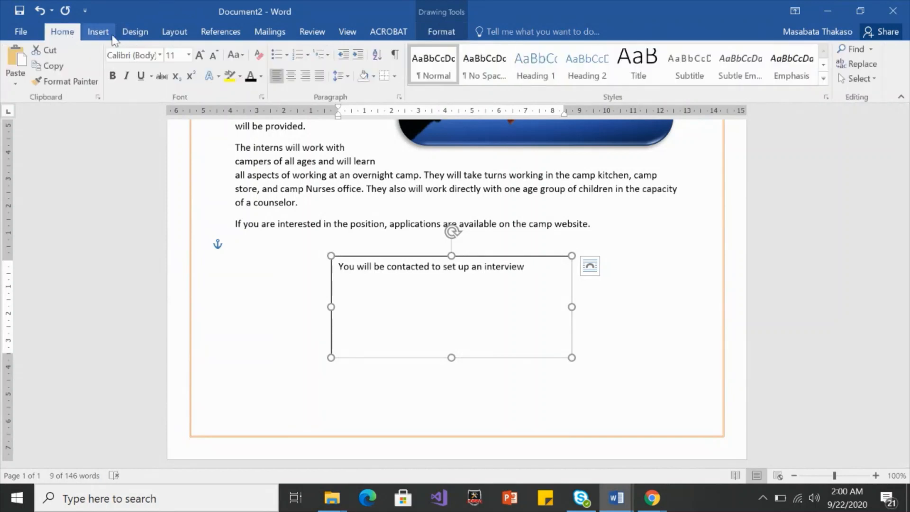
{"action": "left_click", "coordinate": [189, 55]}
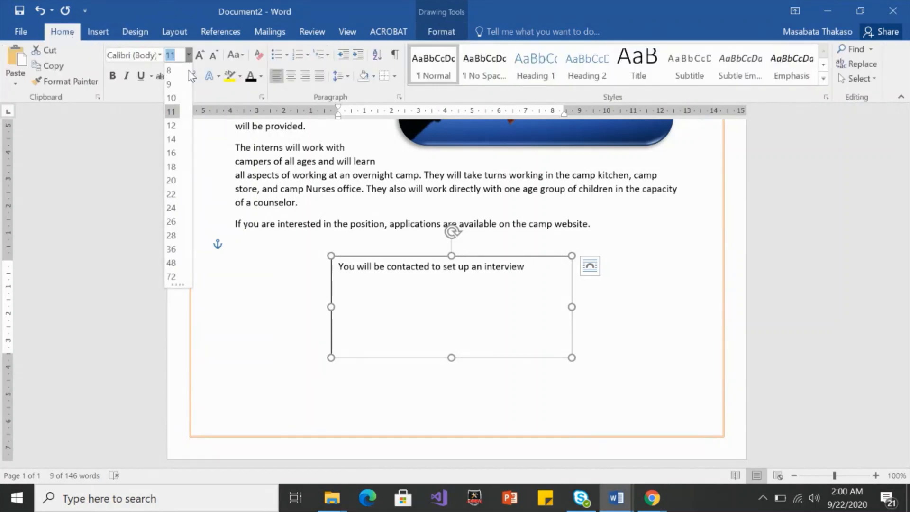
{"action": "left_click", "coordinate": [175, 153]}
{"action": "left_click", "coordinate": [291, 75]}
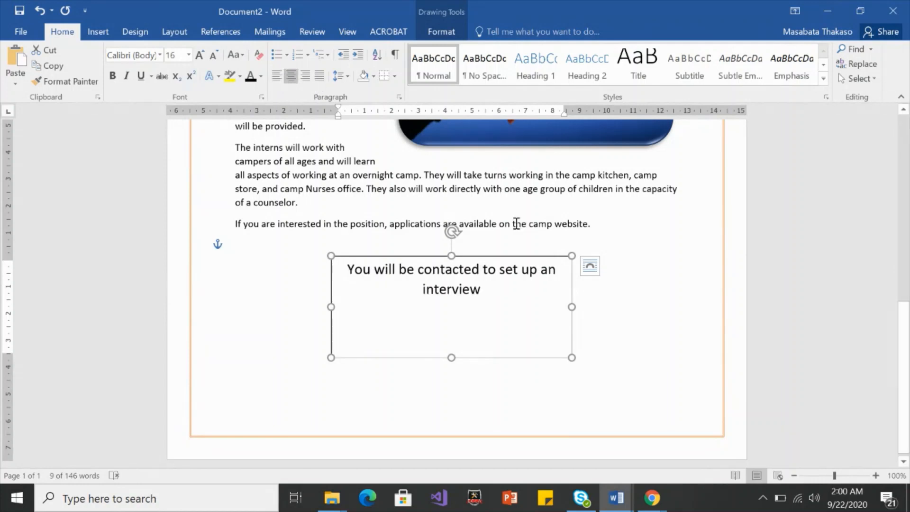
Apply the orange-outlined, white-filled theme style to the text box.
{"action": "left_click", "coordinate": [441, 32]}
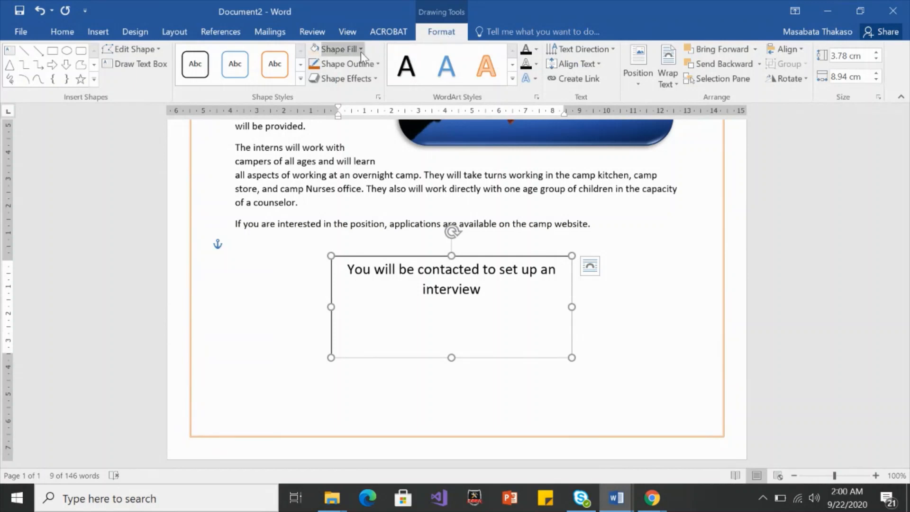
{"action": "left_click", "coordinate": [283, 69]}
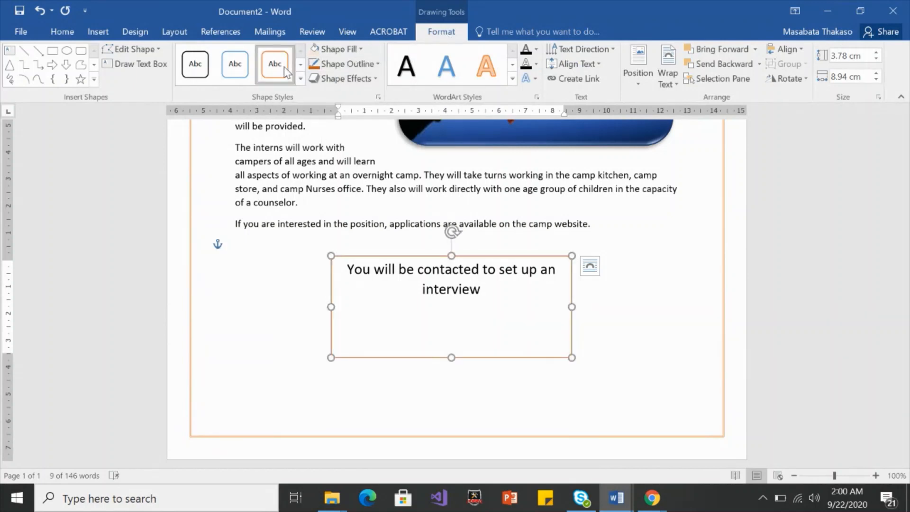
{"action": "left_click", "coordinate": [300, 79]}
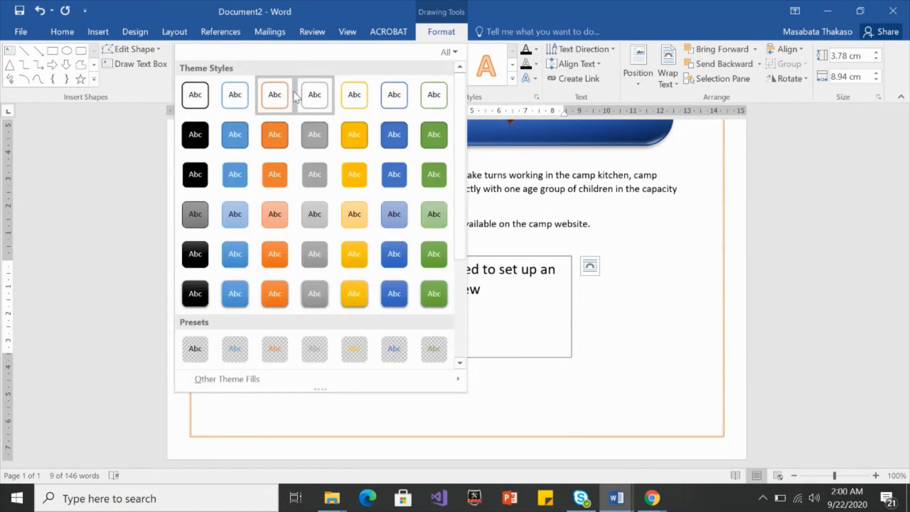
{"action": "left_click", "coordinate": [279, 95]}
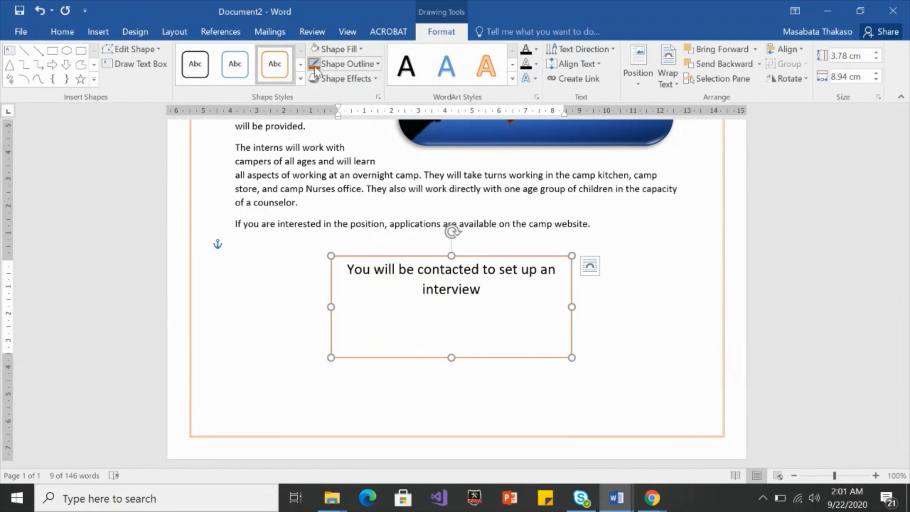
Change the text box's font colour to the orange theme colour and insert a blank line above its text.
{"action": "left_click", "coordinate": [64, 31]}
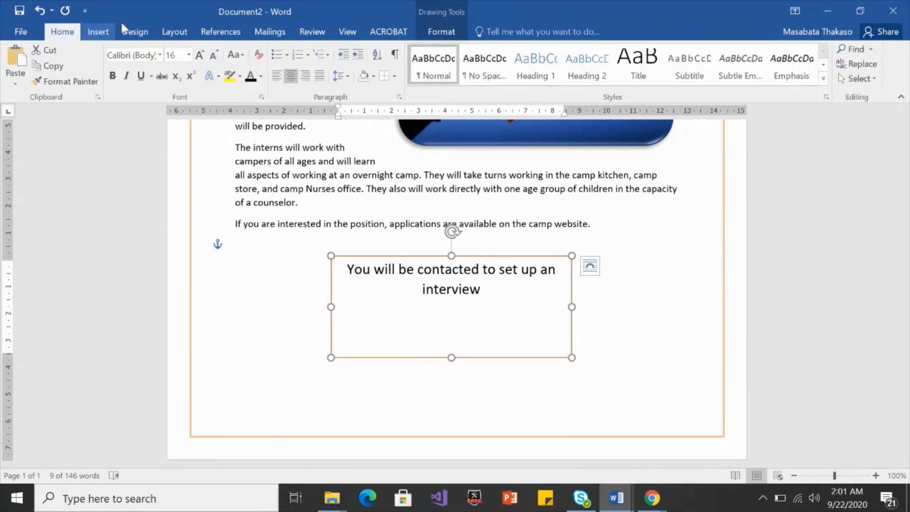
{"action": "left_click", "coordinate": [261, 77]}
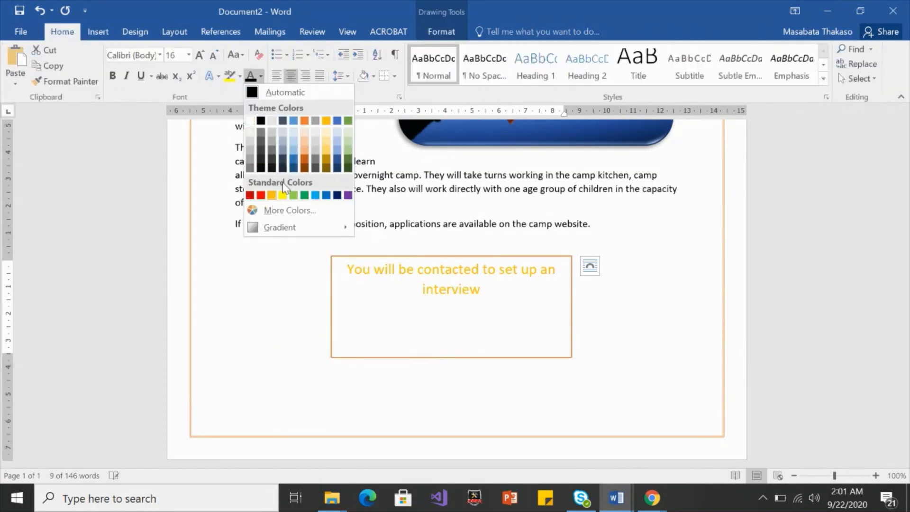
{"action": "left_click", "coordinate": [306, 121]}
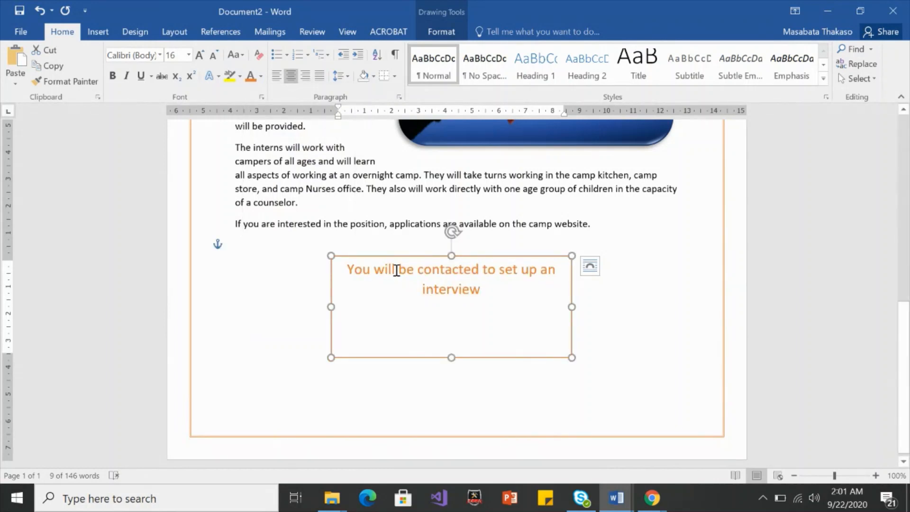
{"action": "left_click", "coordinate": [349, 271]}
{"action": "key", "text": "Return"}
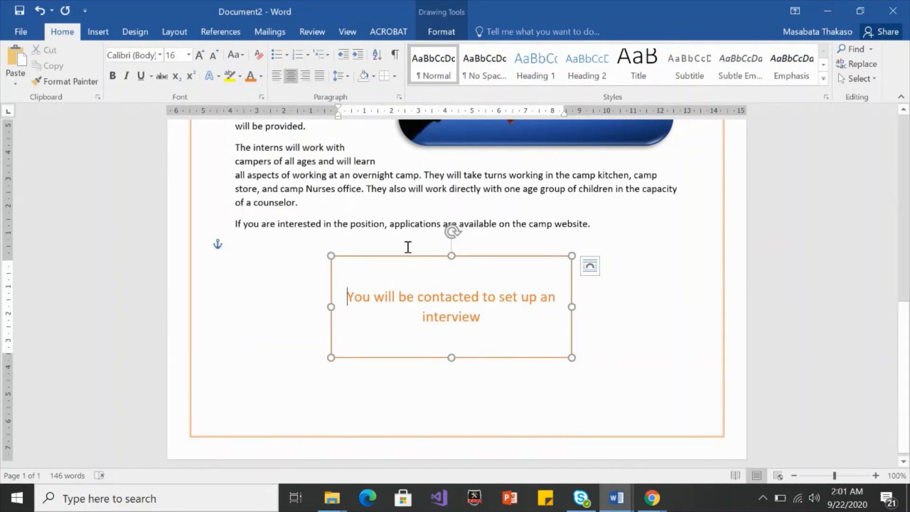
Apply the first reflection variation to the text box as a shape effect.
{"action": "left_click", "coordinate": [448, 34]}
{"action": "left_click", "coordinate": [376, 65]}
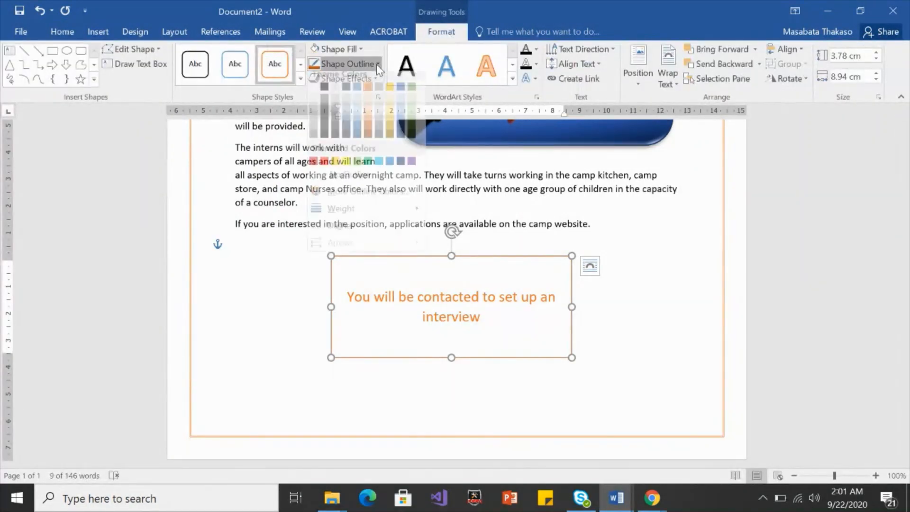
{"action": "left_click", "coordinate": [304, 87]}
{"action": "left_click", "coordinate": [373, 79]}
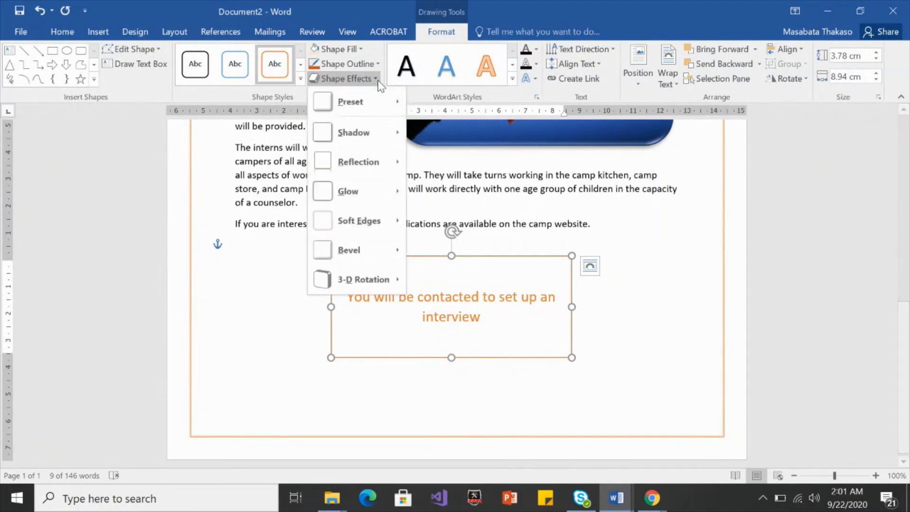
{"action": "mouse_move", "coordinate": [360, 162]}
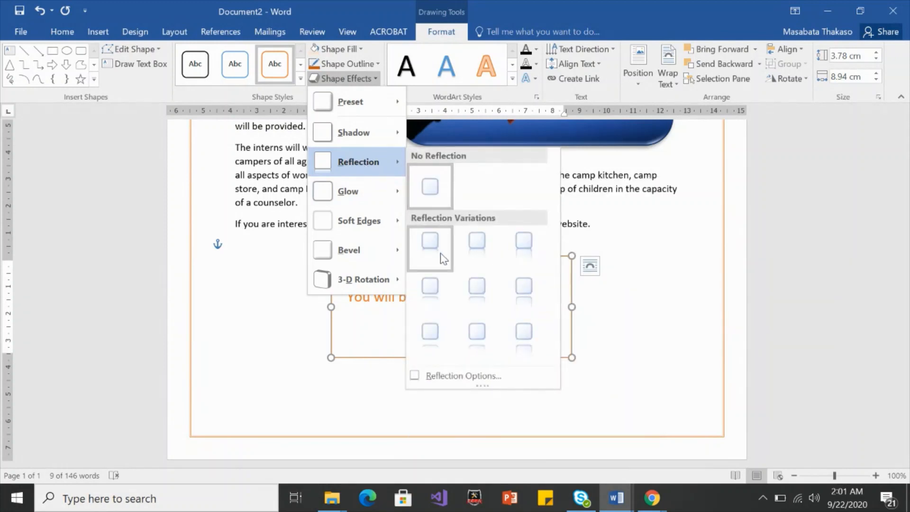
{"action": "left_click", "coordinate": [442, 251]}
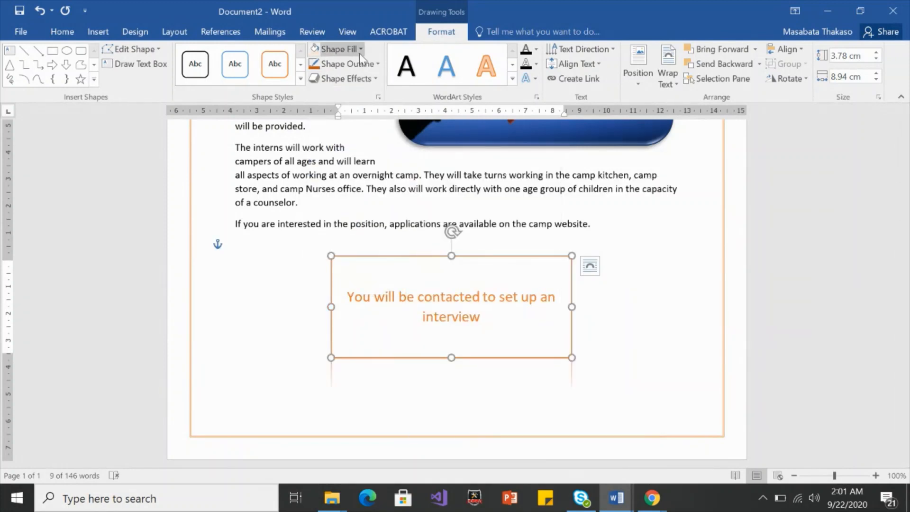
Add an outer shadow offset straight below the text box.
{"action": "left_click", "coordinate": [372, 78]}
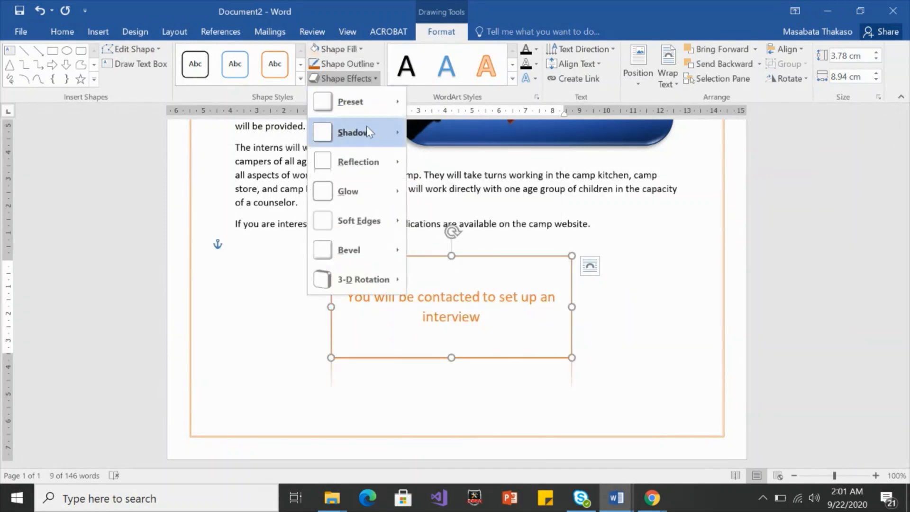
{"action": "mouse_move", "coordinate": [367, 128]}
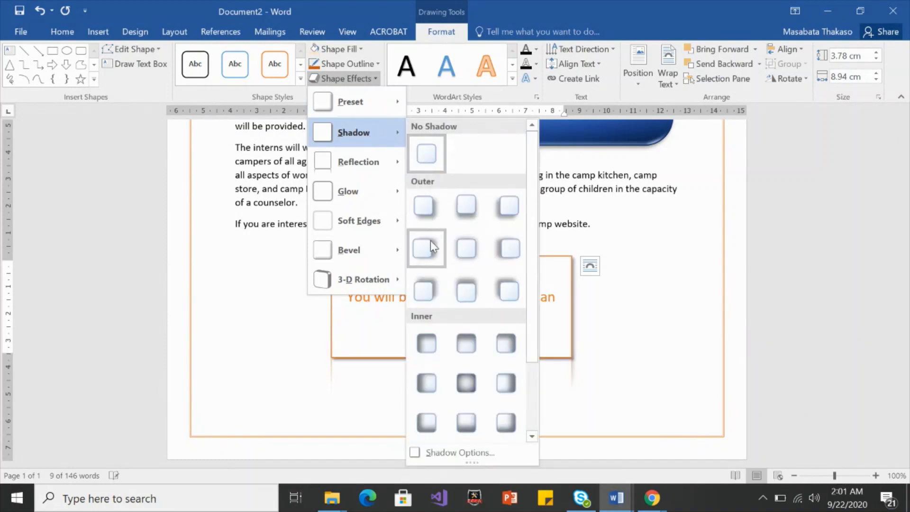
{"action": "left_click", "coordinate": [468, 214]}
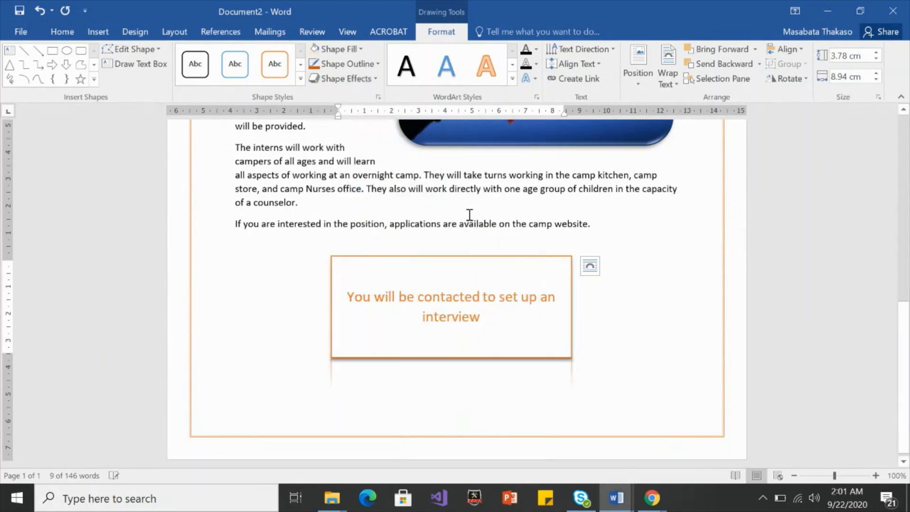
Remove the reflection effect from the text box and deselect it.
{"action": "left_click", "coordinate": [375, 78]}
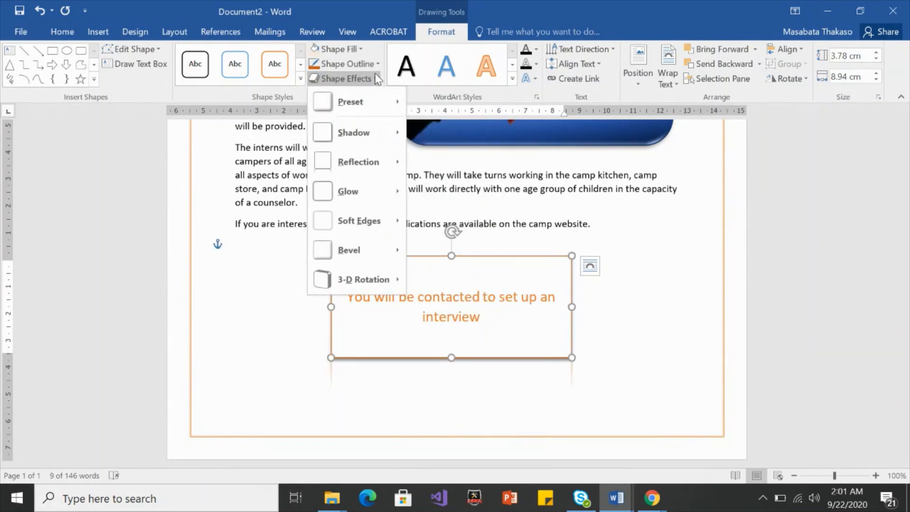
{"action": "mouse_move", "coordinate": [359, 162]}
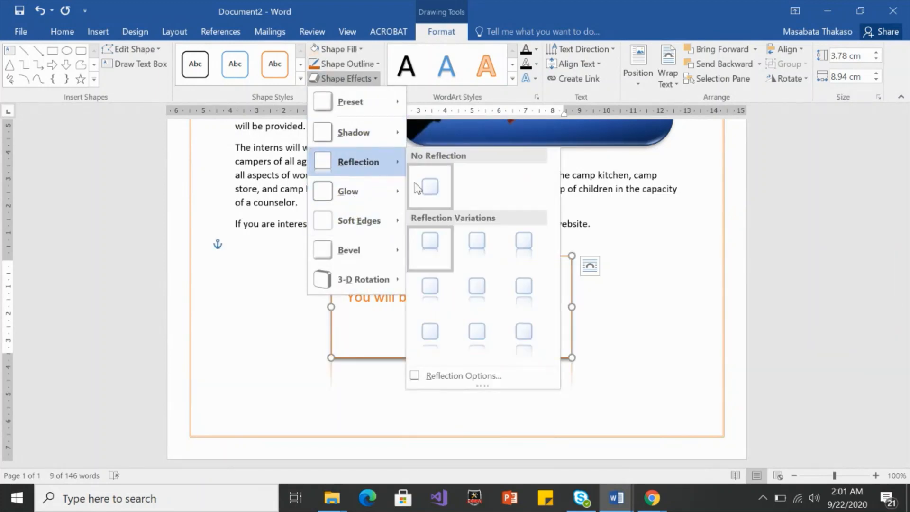
{"action": "left_click", "coordinate": [429, 186]}
{"action": "left_click", "coordinate": [625, 270]}
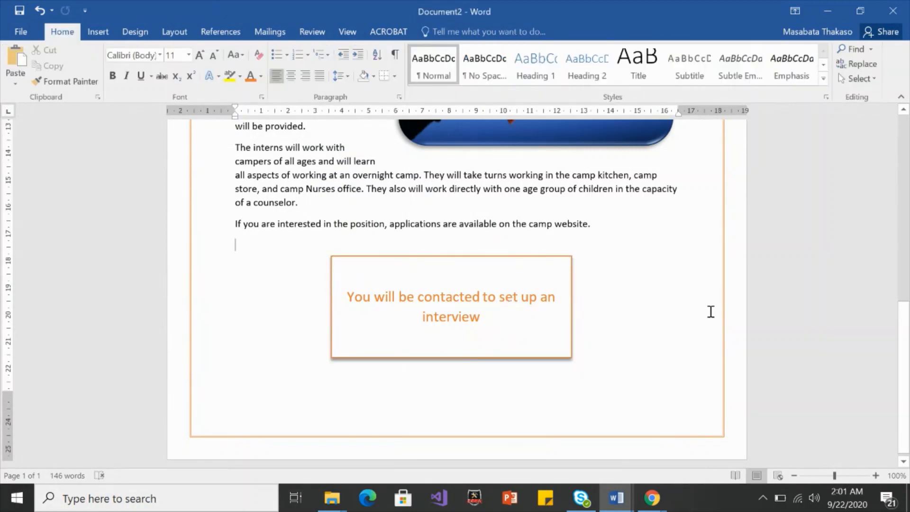
{"action": "left_click_drag", "start_coordinate": [904, 441], "coordinate": [903, 440]}
{"action": "left_click", "coordinate": [662, 502]}
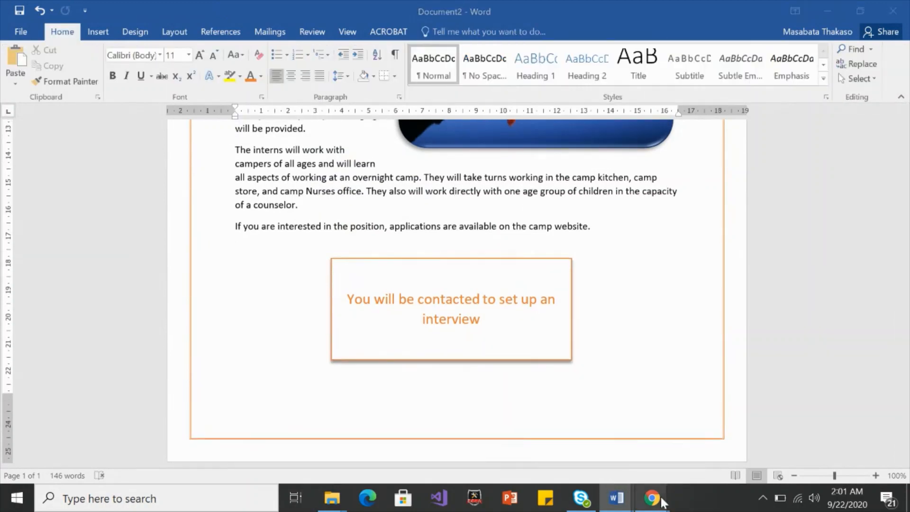
{"action": "mouse_move", "coordinate": [663, 501]}
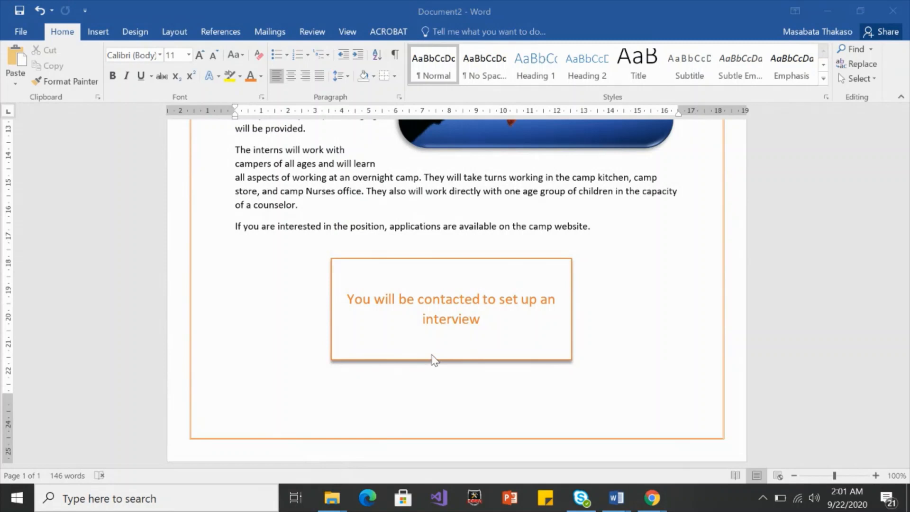
Open the page footer for editing, return to the body text, and open the footer area again.
{"action": "left_click", "coordinate": [95, 34]}
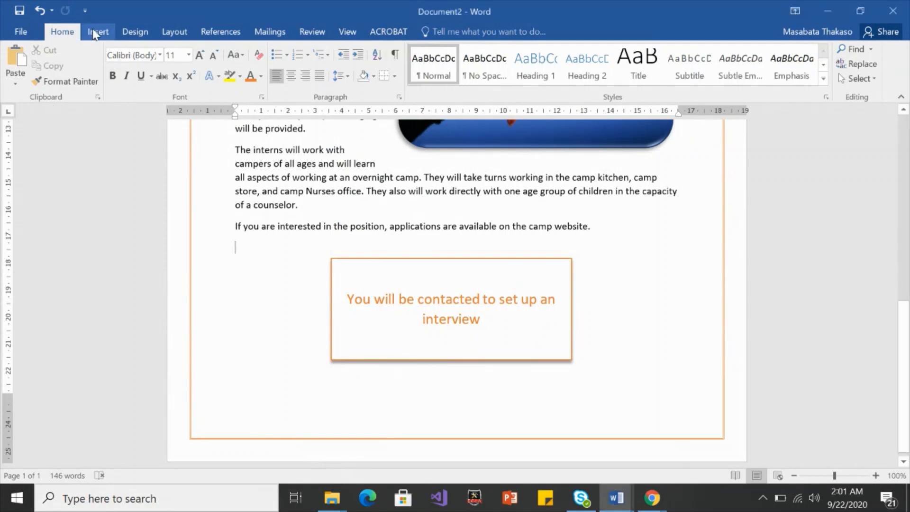
{"action": "left_click", "coordinate": [96, 32]}
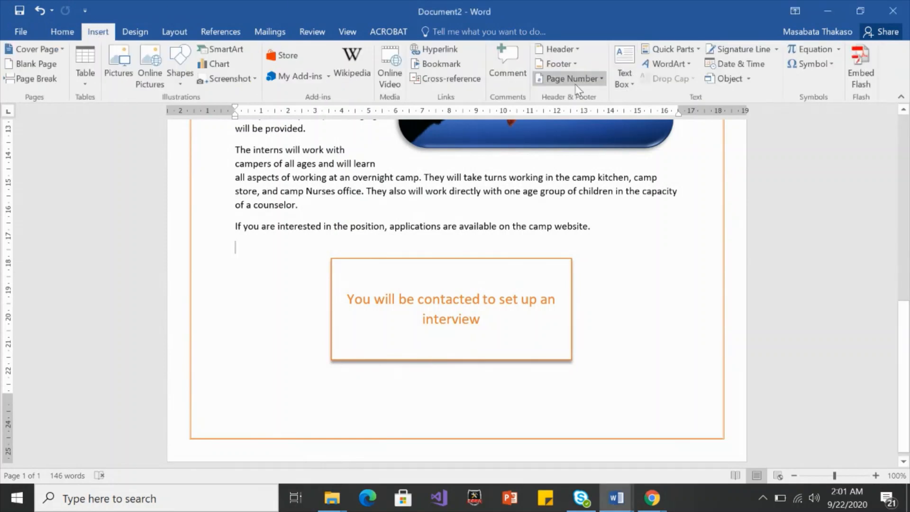
{"action": "left_click", "coordinate": [573, 66]}
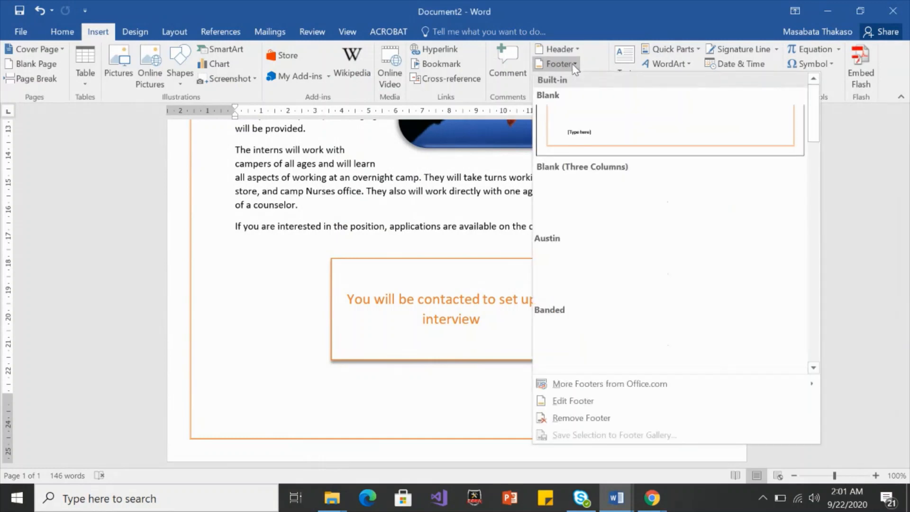
{"action": "left_click", "coordinate": [575, 403]}
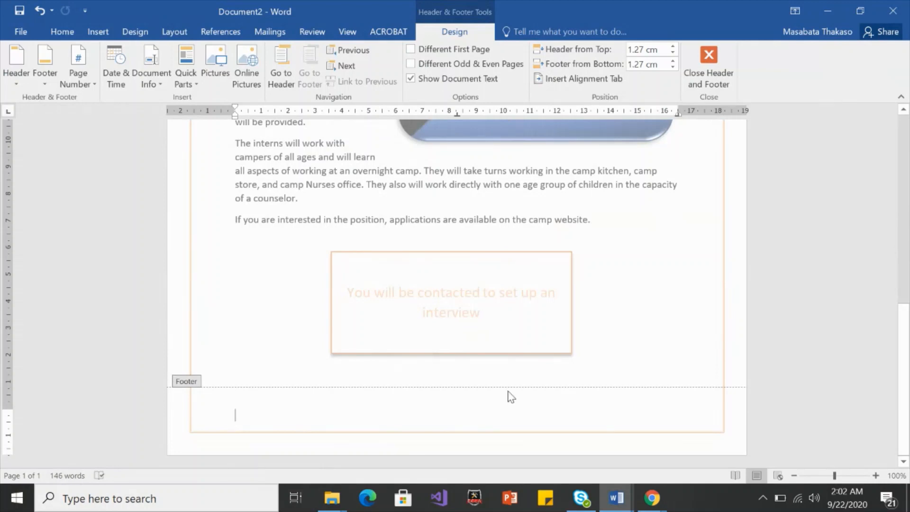
{"action": "double_click", "coordinate": [250, 247]}
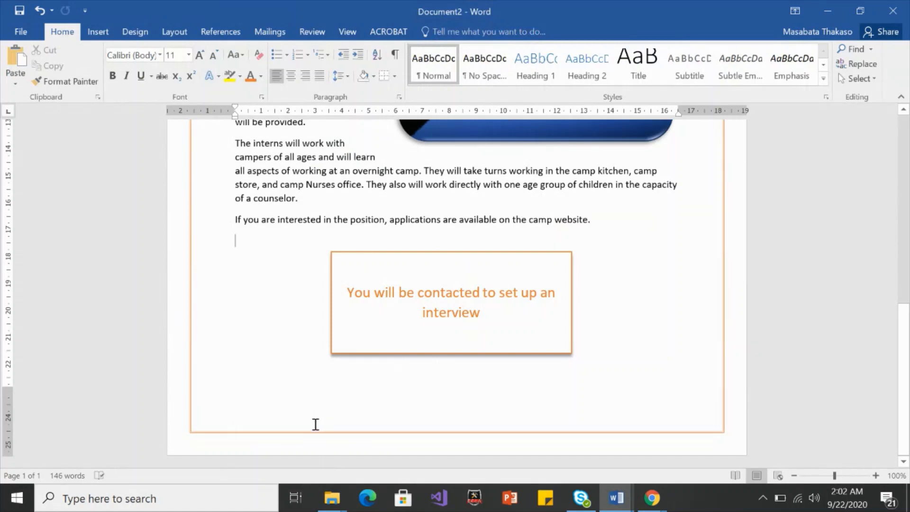
{"action": "double_click", "coordinate": [315, 424]}
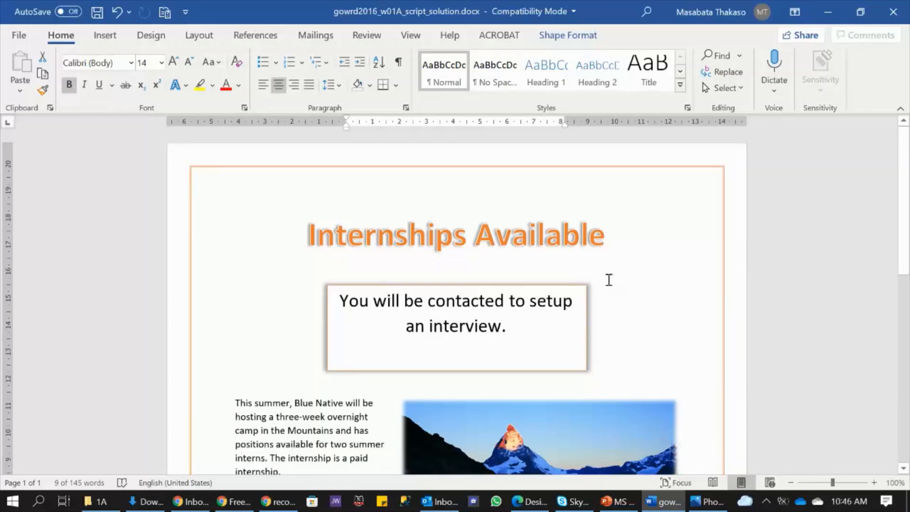
Open the print settings for the gowrd2016_w01A_script_solution.docx document.
{"action": "left_click", "coordinate": [23, 36]}
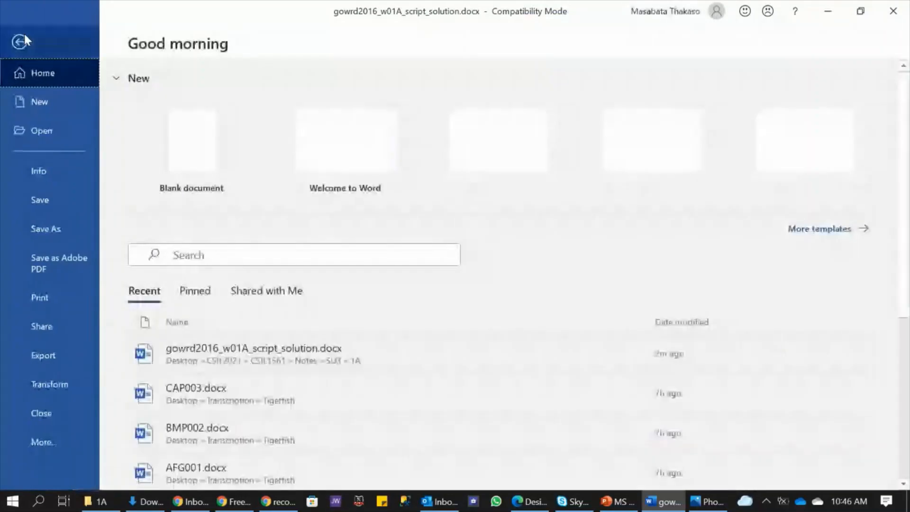
{"action": "left_click", "coordinate": [39, 297]}
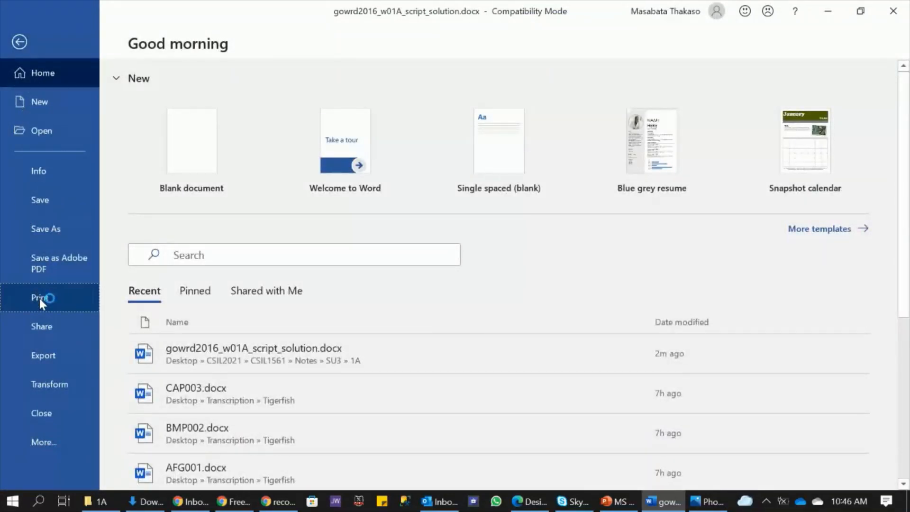